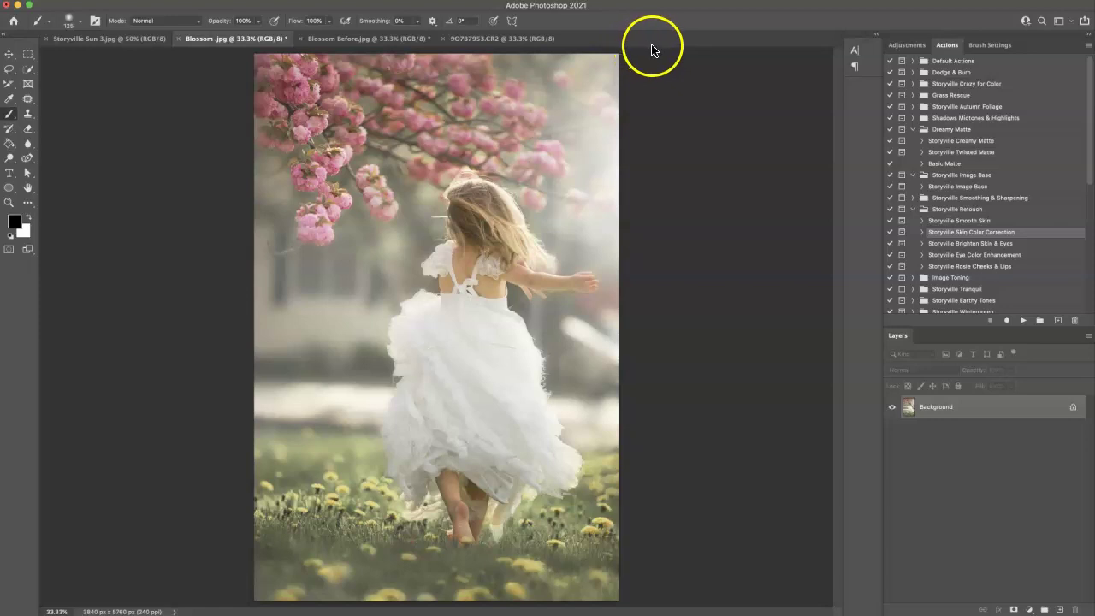
Step: Compare the edited Blossom photo with Blossom Before.jpg, and duplicate the background layer of Blossom Before.jpg
{"action": "left_click", "coordinate": [390, 39]}
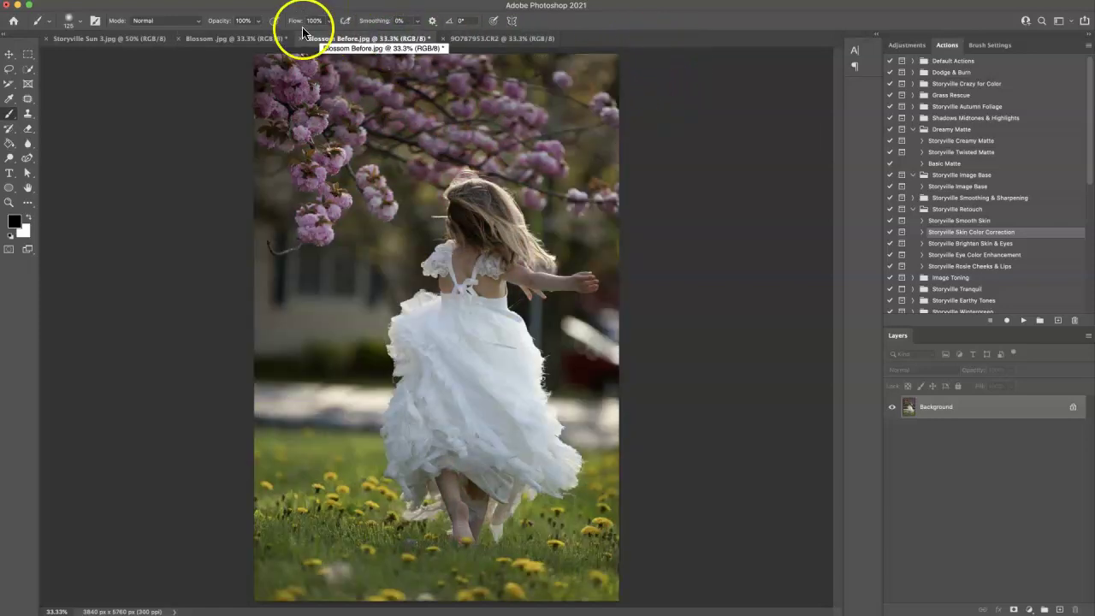
{"action": "left_click", "coordinate": [248, 39]}
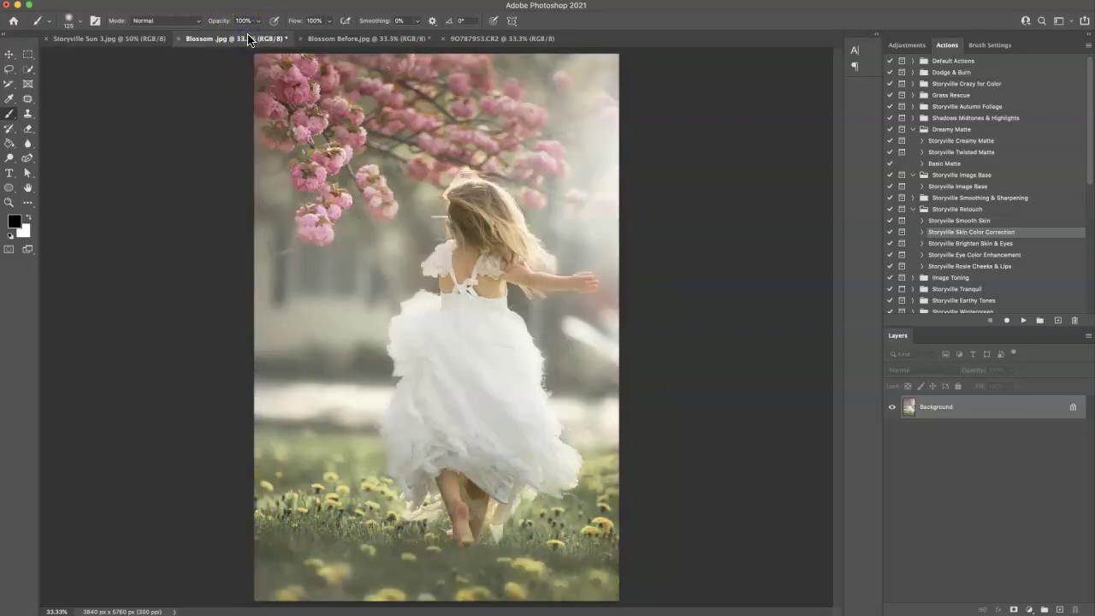
{"action": "left_click", "coordinate": [349, 40]}
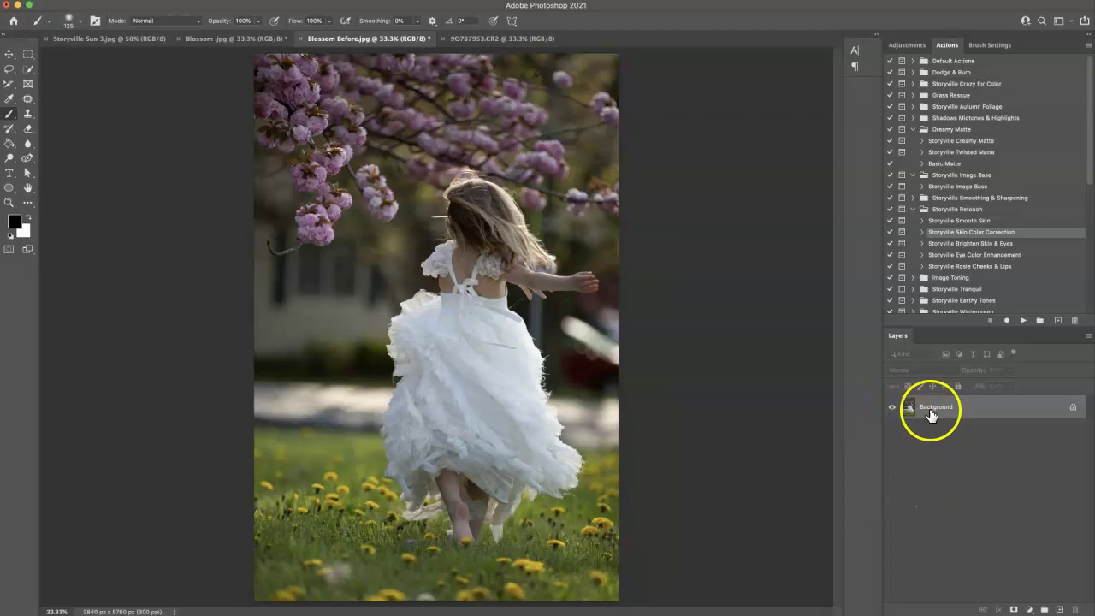
{"action": "key", "text": "super+j"}
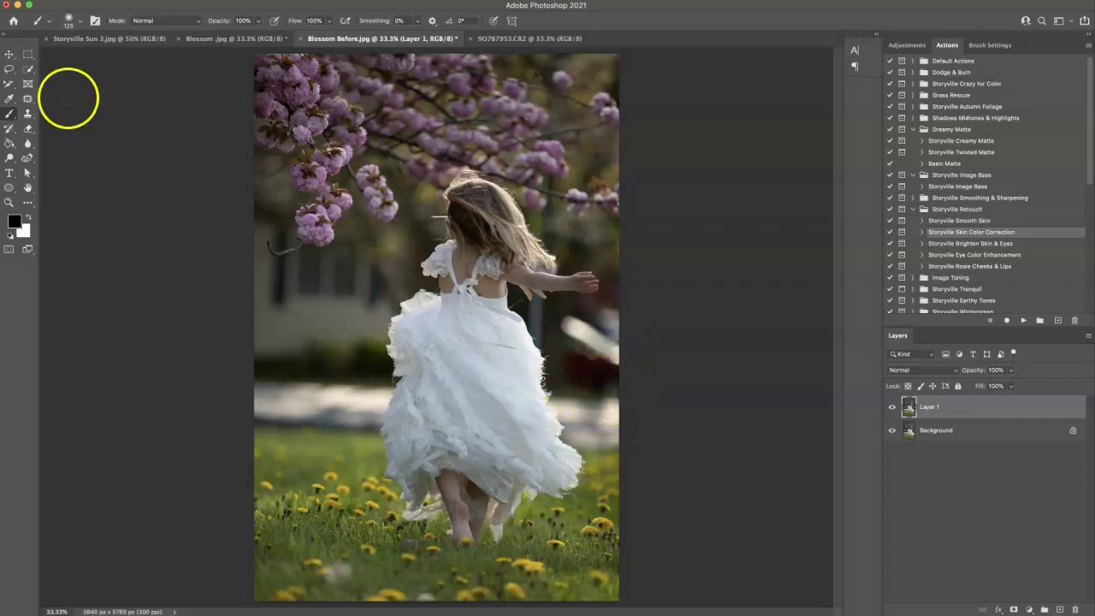
Step: Patch out the dark red object beside the dress at the photo's edge, using clean background from near the girl's hand
{"action": "left_click", "coordinate": [29, 101]}
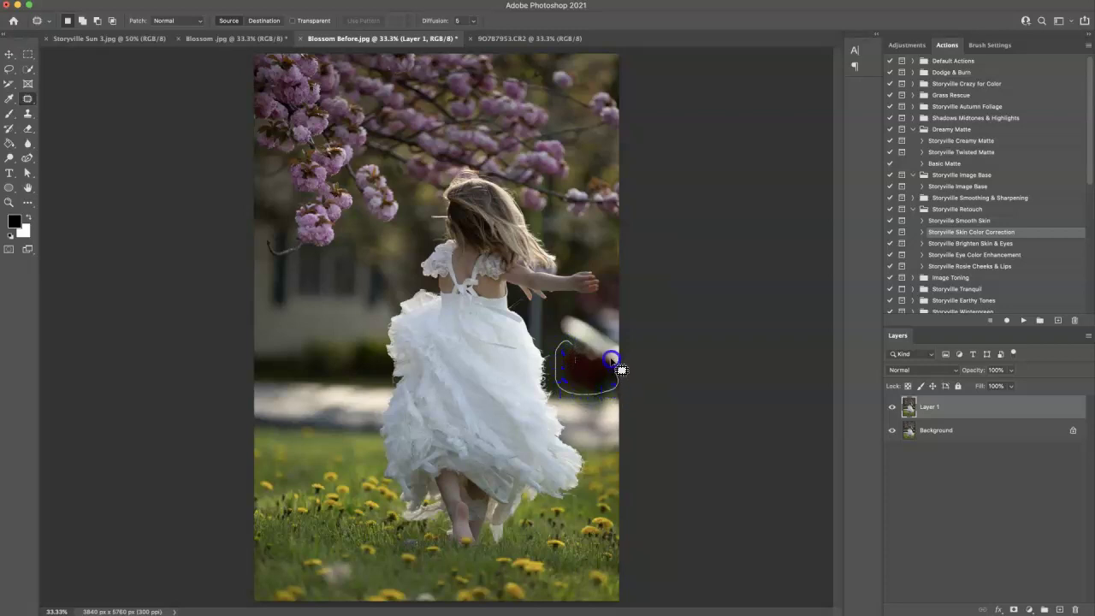
{"action": "mouse_move", "coordinate": [585, 352]}
{"action": "left_mouse_down"}
{"action": "mouse_move", "coordinate": [591, 281]}
{"action": "mouse_move", "coordinate": [581, 244]}
{"action": "left_mouse_up"}
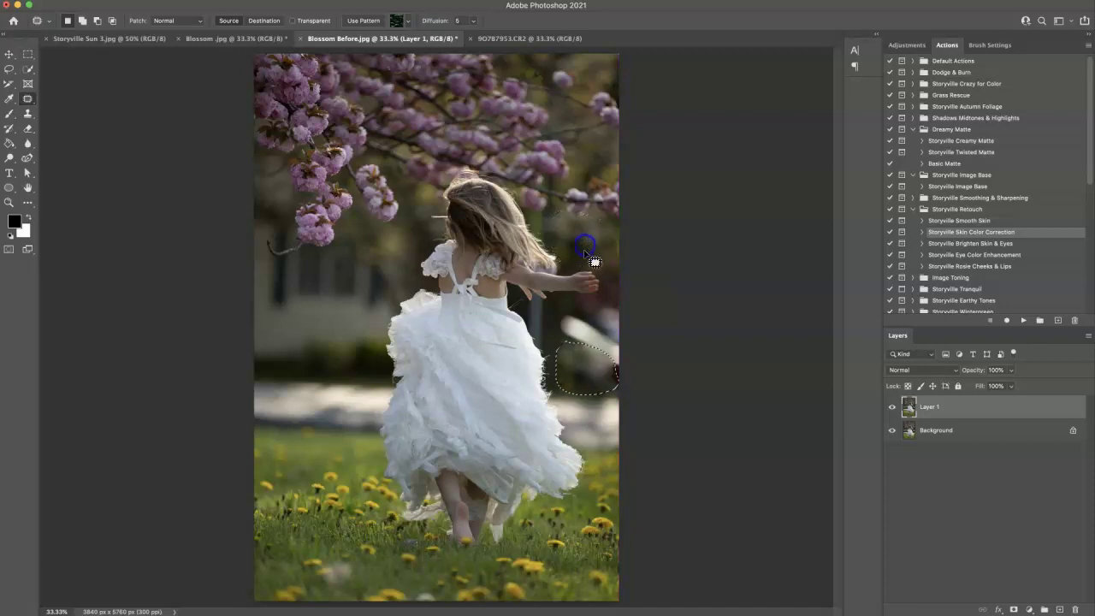
{"action": "left_click", "coordinate": [622, 363]}
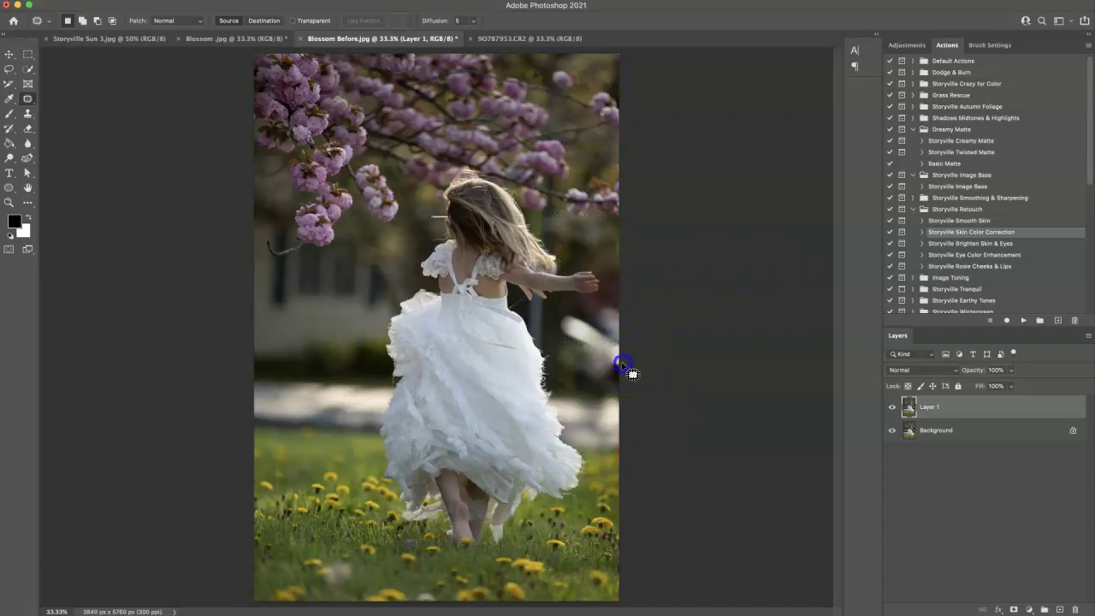
{"action": "left_click", "coordinate": [610, 274]}
Step: Apply the Storyville Simplicity 4 preset to Layer 1 with the Camera Raw Filter and compare it with the original
{"action": "left_click", "coordinate": [219, 0]}
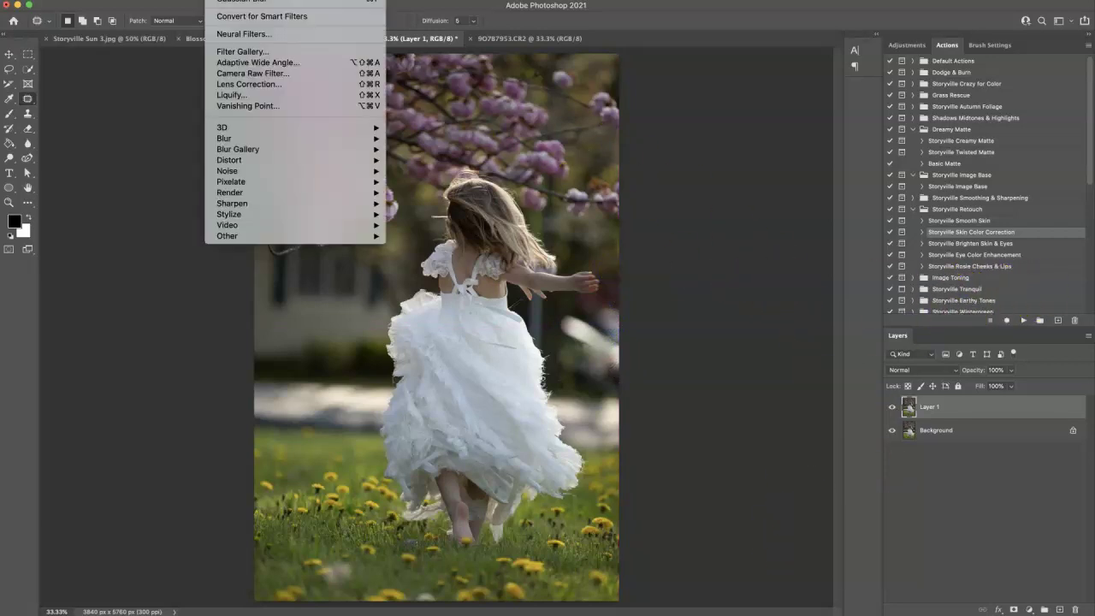
{"action": "left_click", "coordinate": [254, 73]}
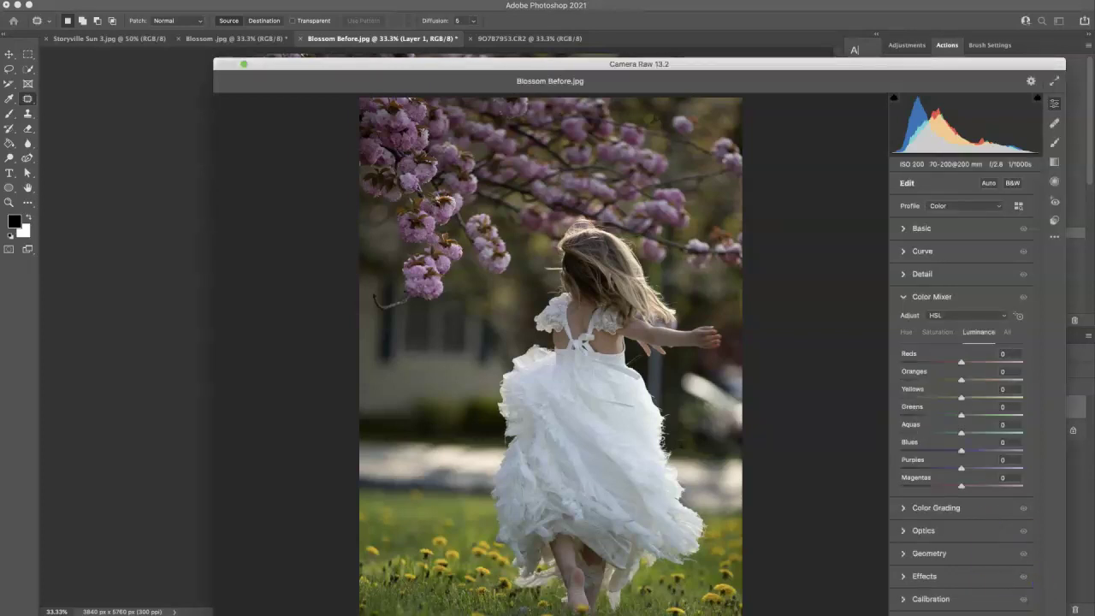
{"action": "left_click_drag", "start_coordinate": [1064, 615], "coordinate": [1011, 537]}
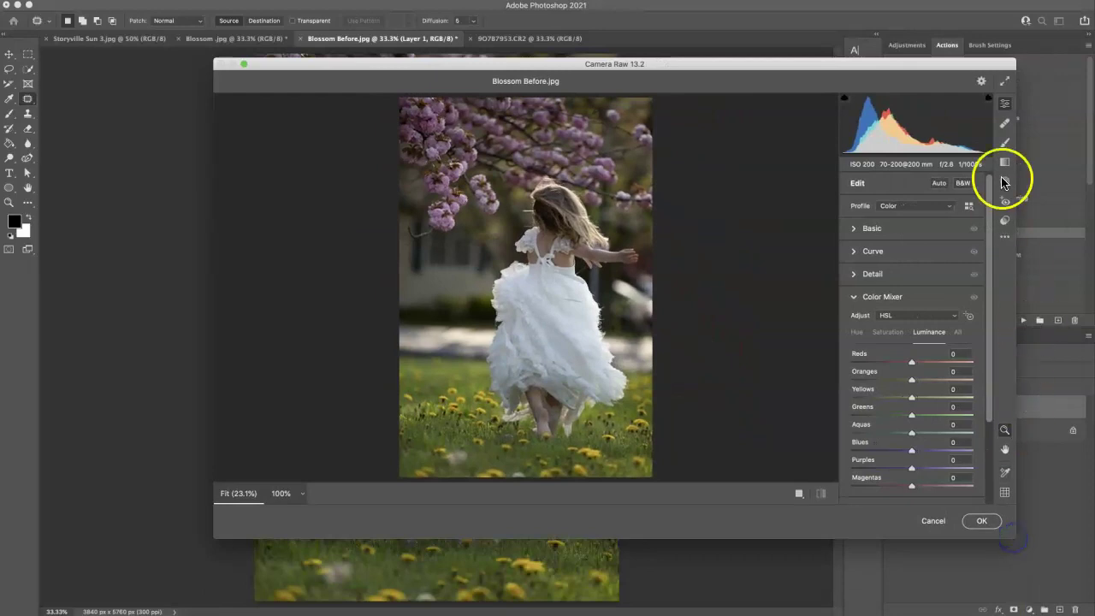
{"action": "left_click", "coordinate": [1004, 222]}
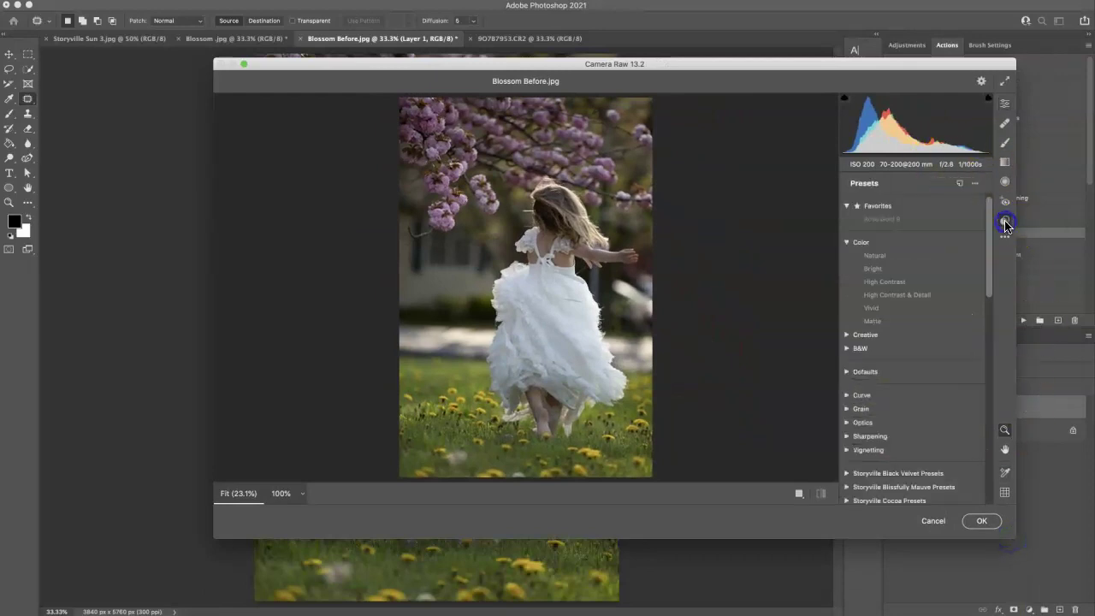
{"action": "left_click_drag", "start_coordinate": [990, 225], "coordinate": [987, 301]}
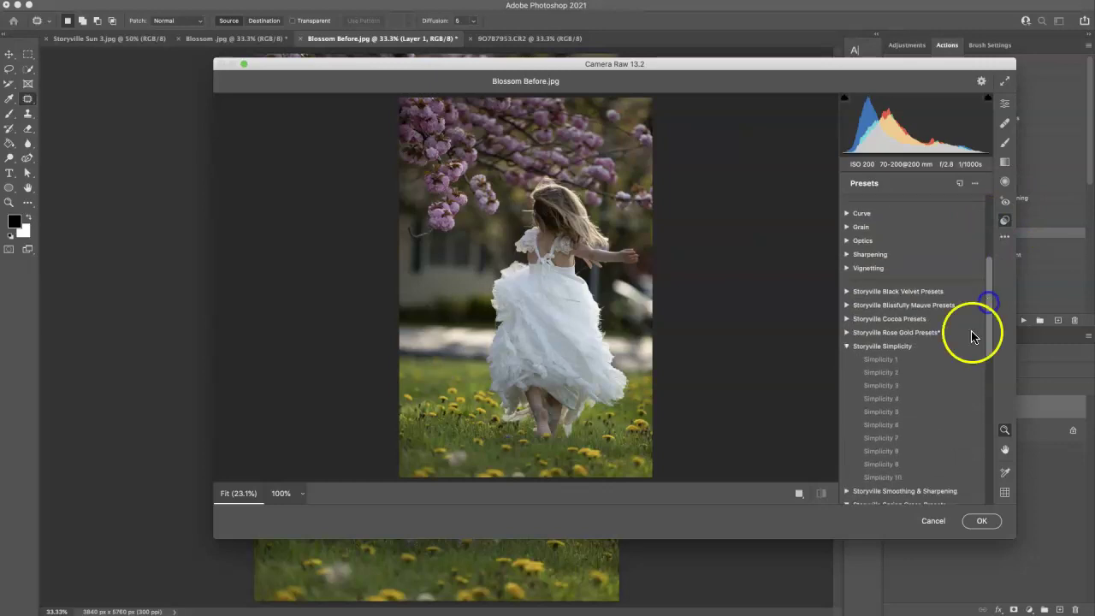
{"action": "left_click", "coordinate": [903, 402]}
{"action": "left_click", "coordinate": [982, 522]}
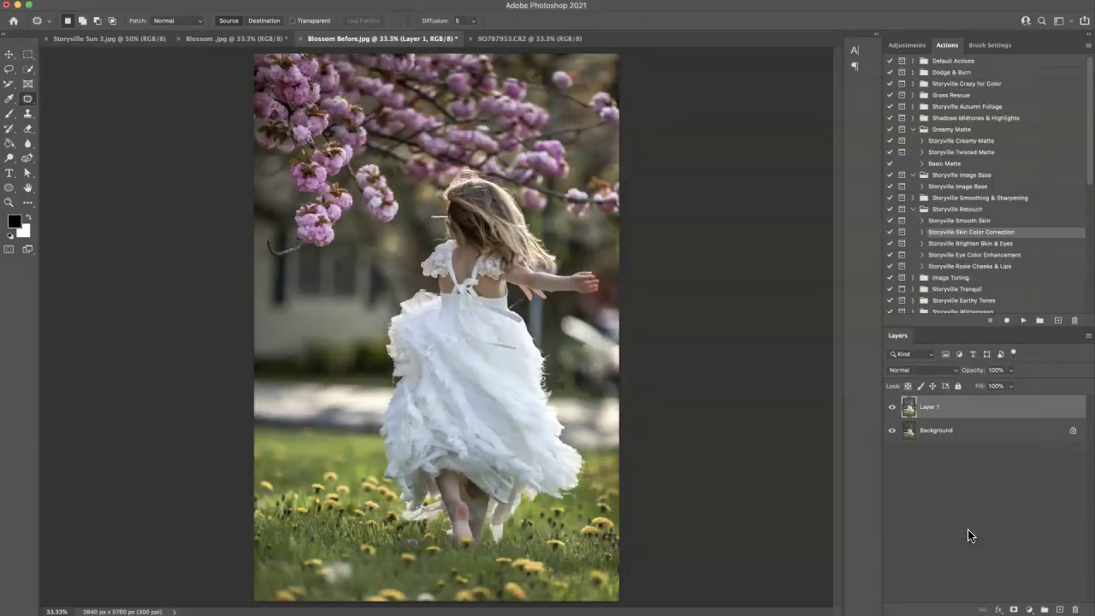
{"action": "left_click", "coordinate": [892, 410]}
{"action": "left_click", "coordinate": [891, 412]}
Step: Use the Camera Raw Filter on Layer 1 to set Temperature to +14 and Oranges luminance to +45, and compare before and after
{"action": "left_click", "coordinate": [220, 1]}
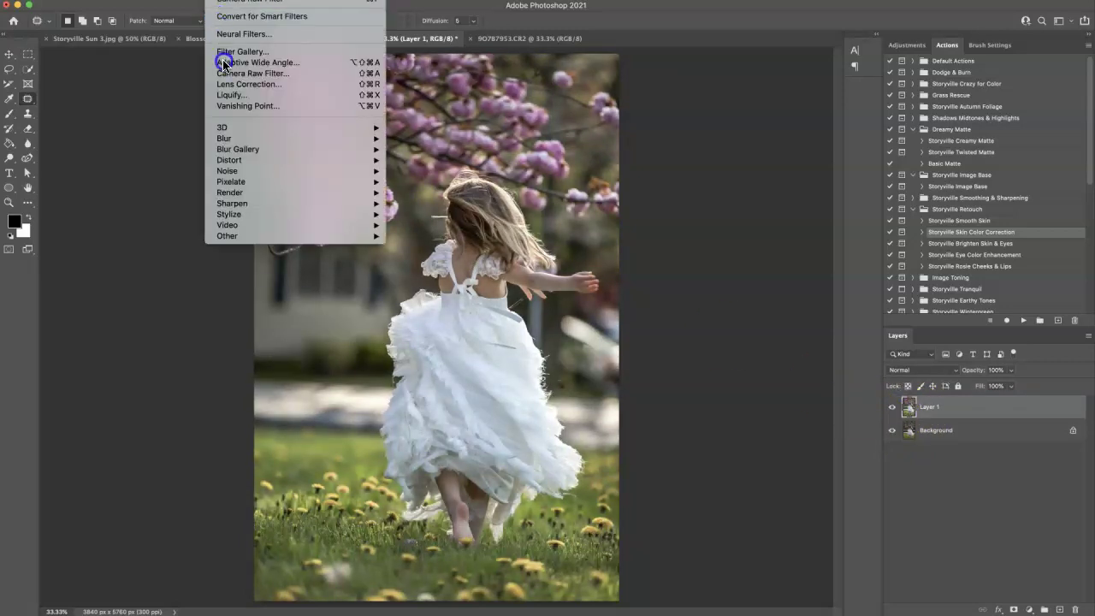
{"action": "left_click", "coordinate": [256, 73]}
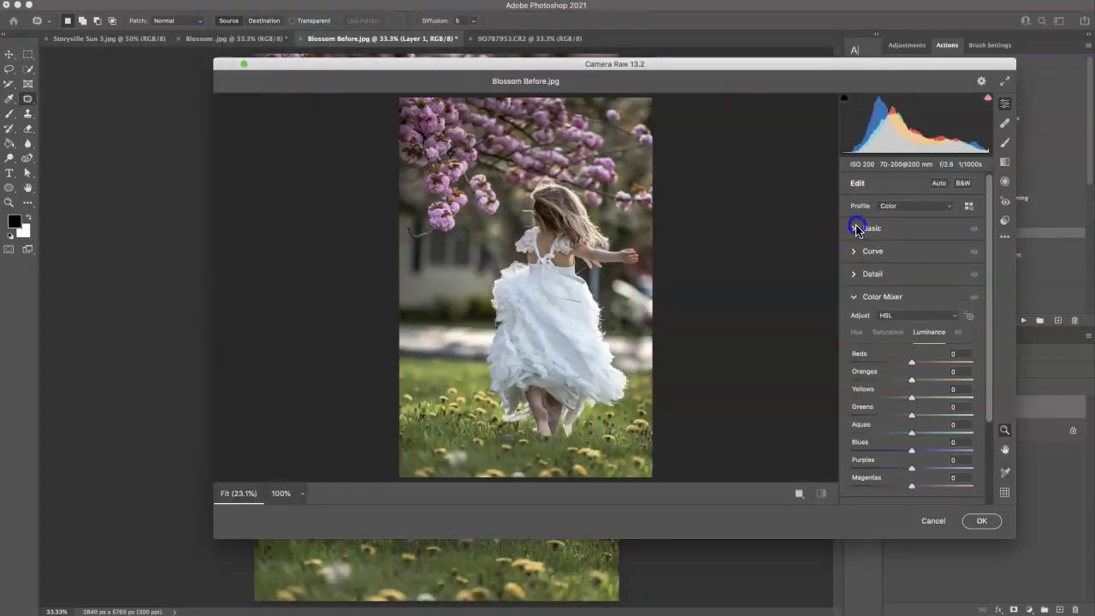
{"action": "left_click", "coordinate": [855, 229]}
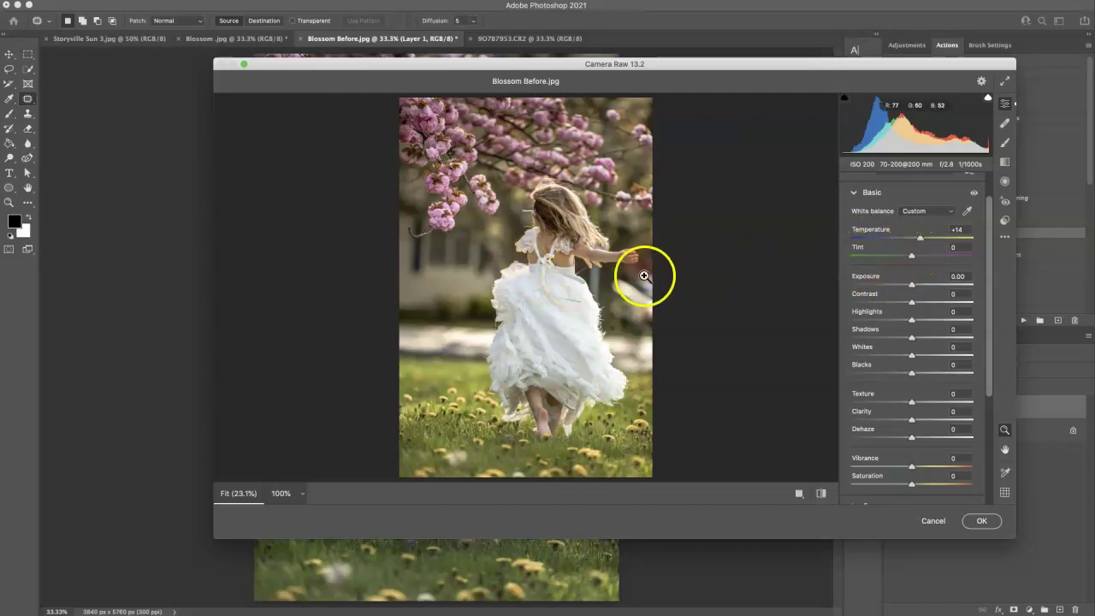
{"action": "left_click_drag", "start_coordinate": [989, 275], "coordinate": [992, 415]}
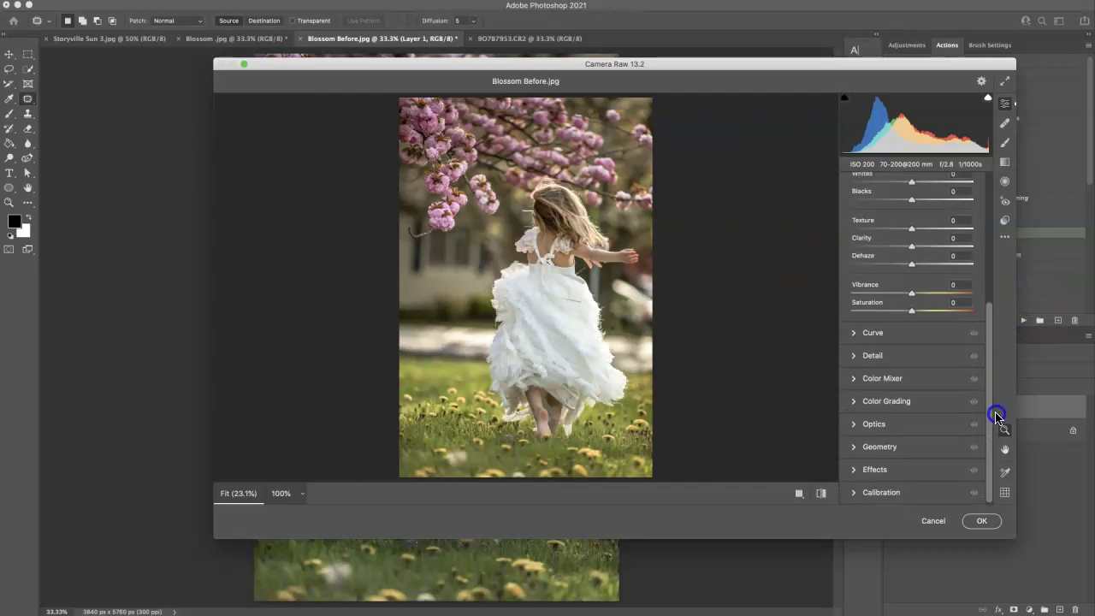
{"action": "left_click", "coordinate": [853, 378]}
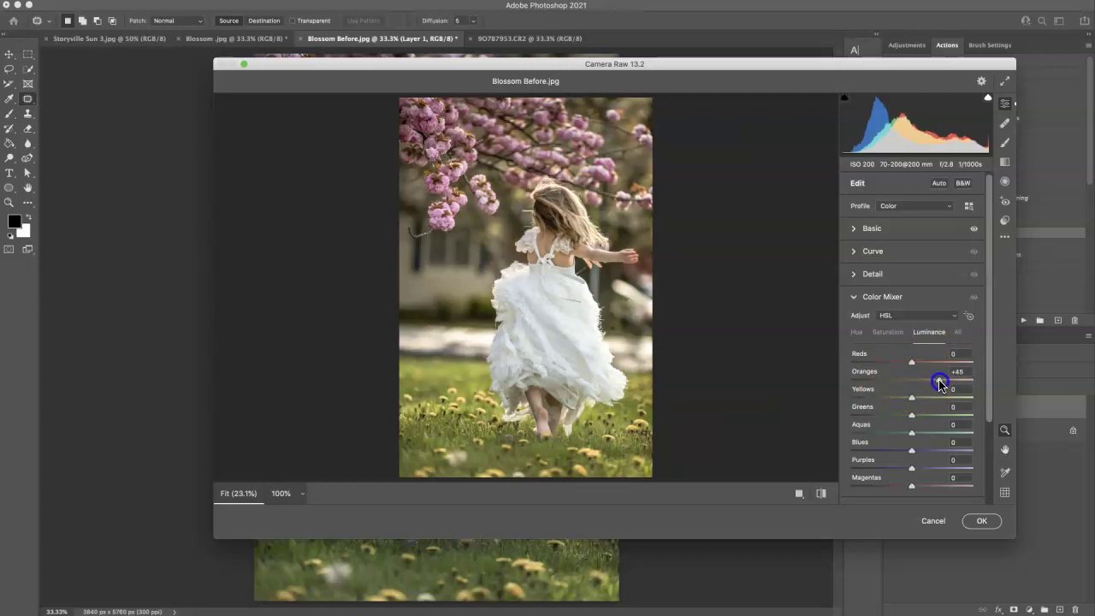
{"action": "left_click", "coordinate": [981, 520]}
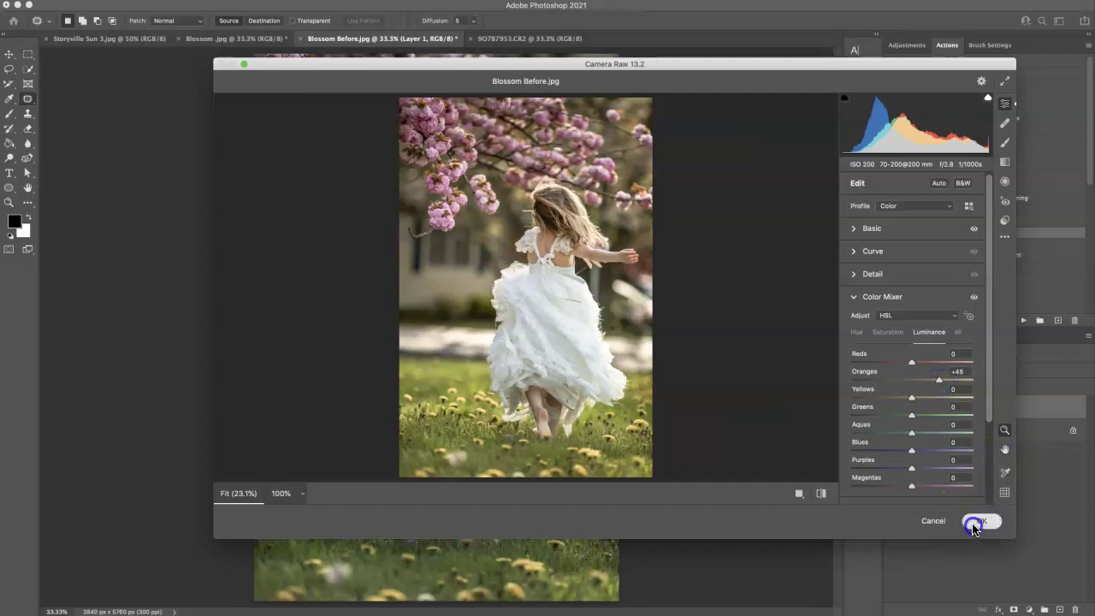
{"action": "left_click", "coordinate": [892, 410]}
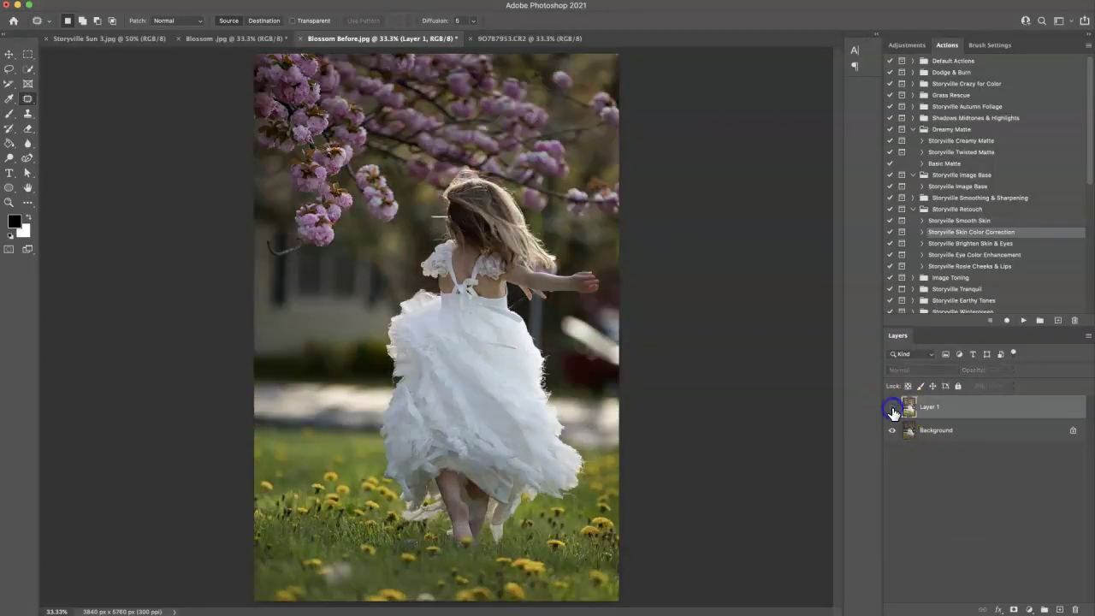
{"action": "left_click", "coordinate": [892, 408]}
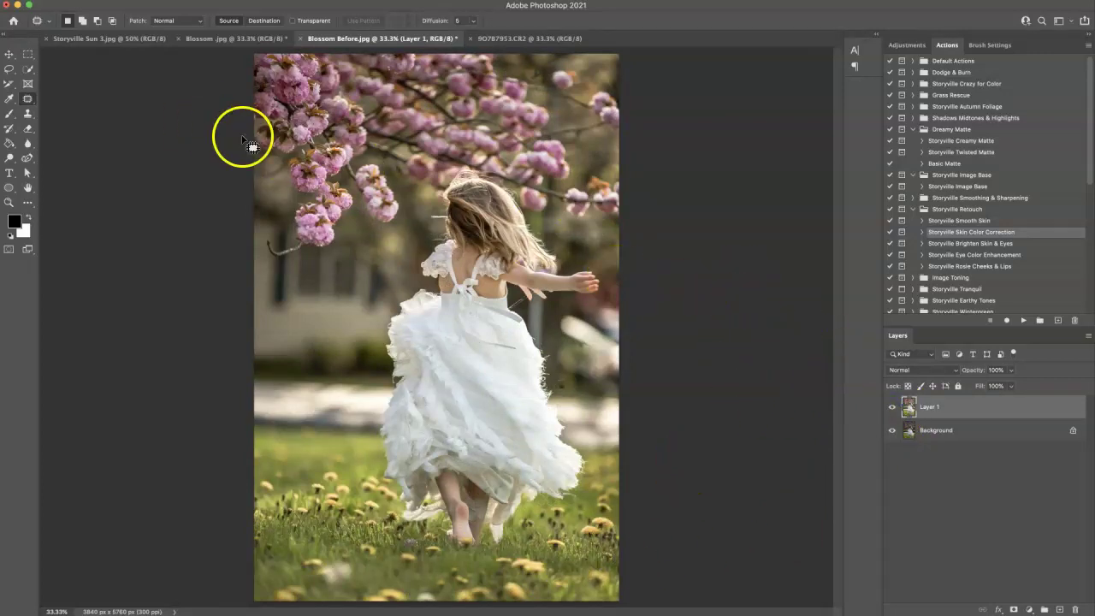
Step: Flatten the image and run the Storyville Creamy Matte action on the background layer
{"action": "left_click", "coordinate": [128, 1]}
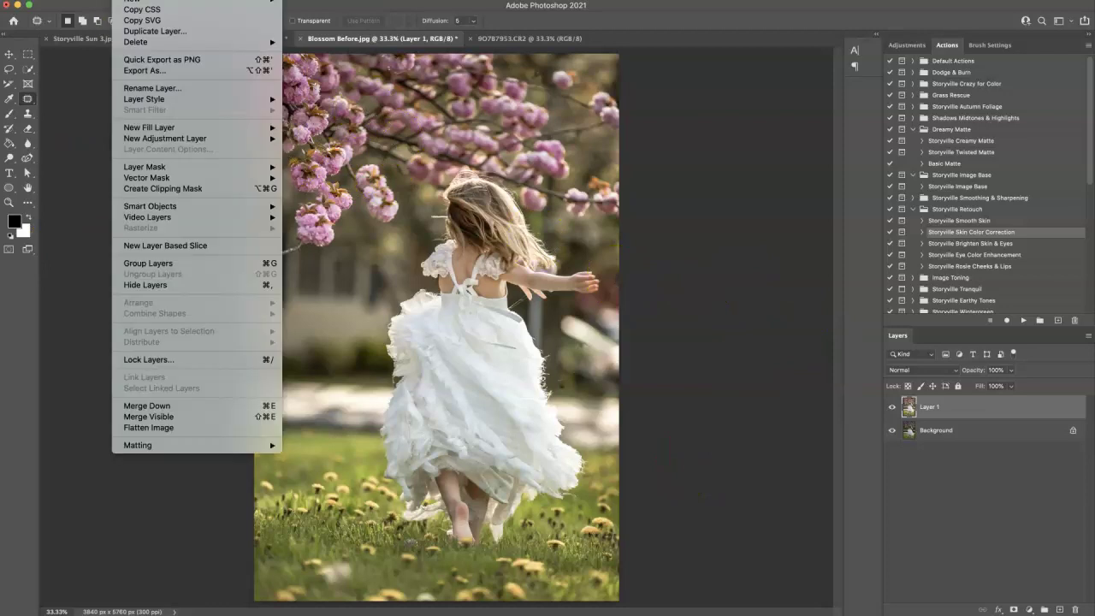
{"action": "left_click", "coordinate": [154, 428]}
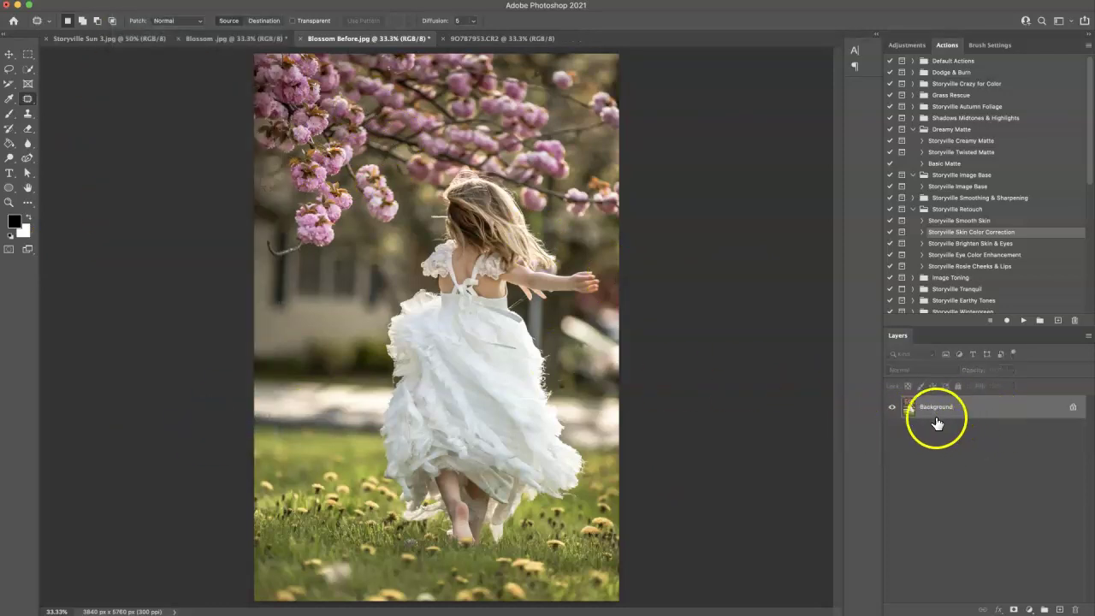
{"action": "left_click", "coordinate": [979, 142]}
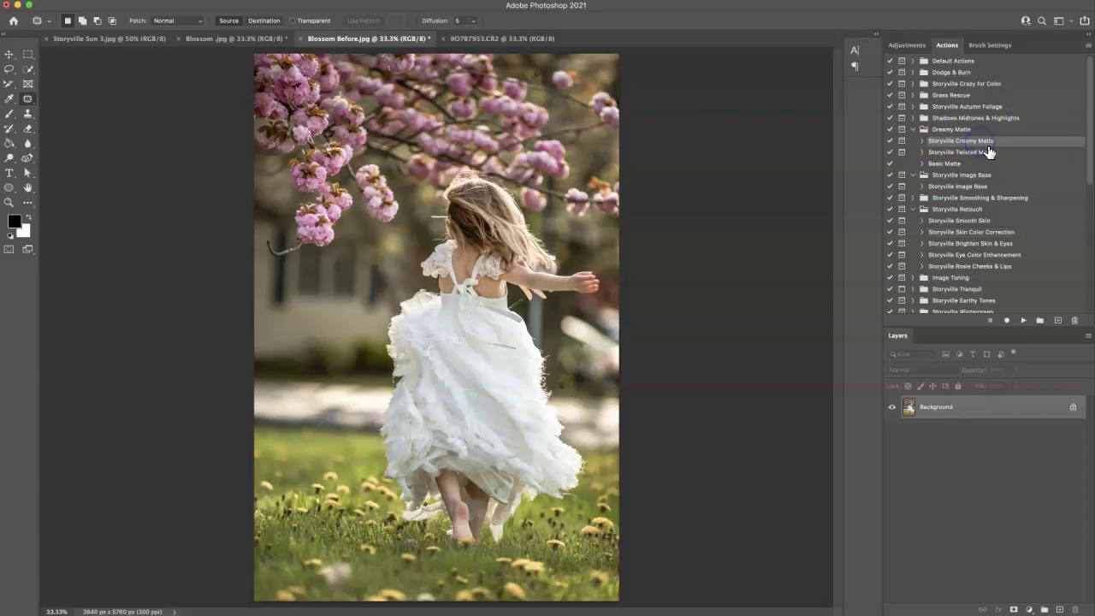
{"action": "left_click", "coordinate": [1024, 322]}
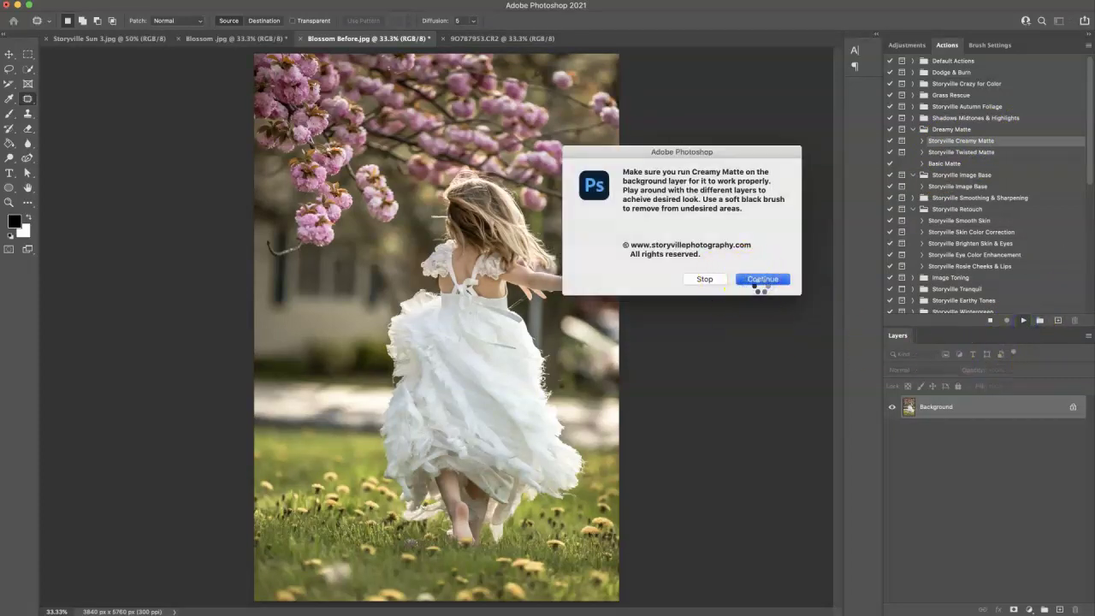
{"action": "left_click", "coordinate": [761, 280]}
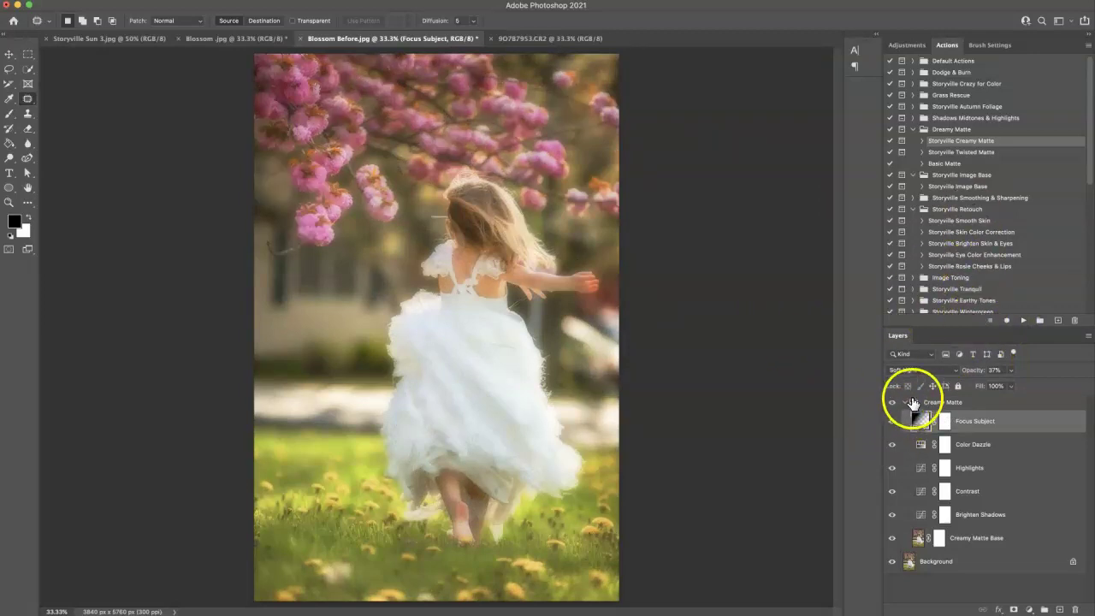
Step: Choose the Brush tool with black as foreground, and hide the Highlights and Contrast layers of the Creamy Matte group
{"action": "left_click", "coordinate": [10, 113]}
{"action": "left_click", "coordinate": [13, 219]}
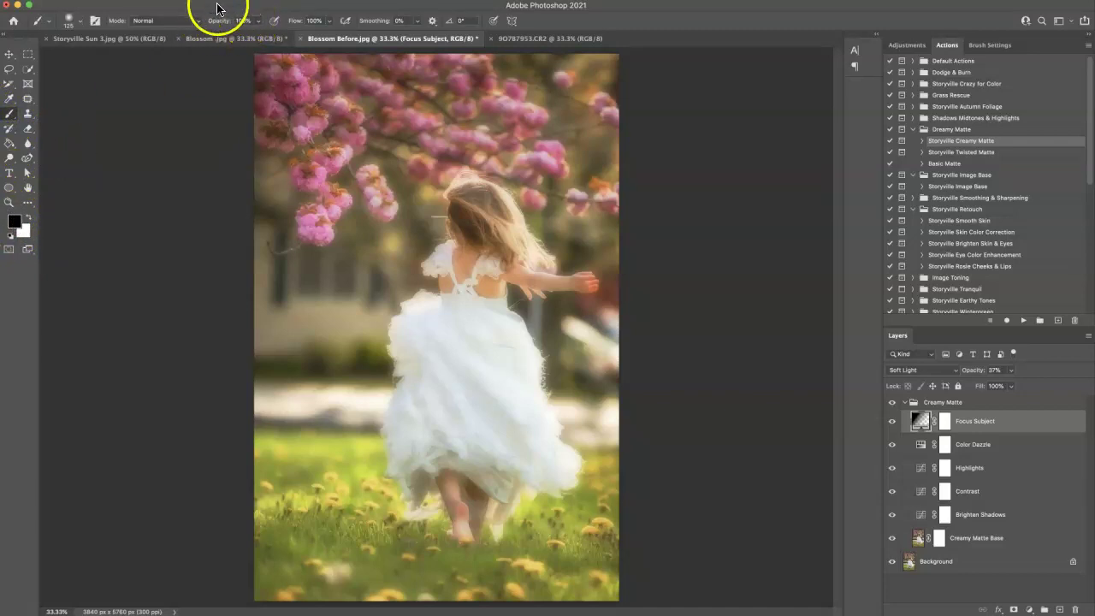
{"action": "left_click", "coordinate": [892, 469]}
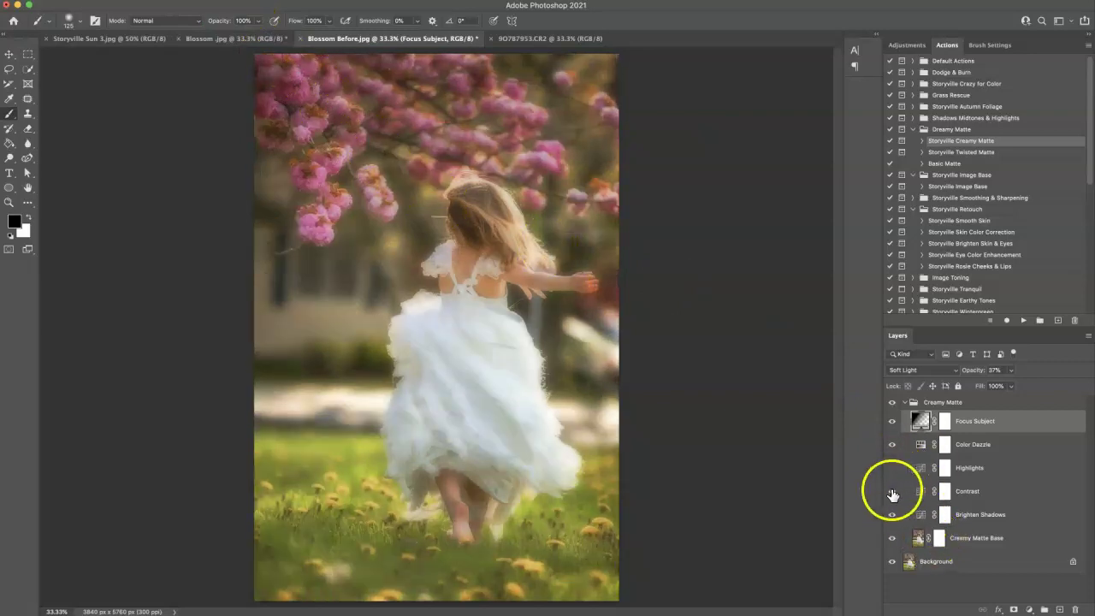
{"action": "left_click", "coordinate": [892, 513]}
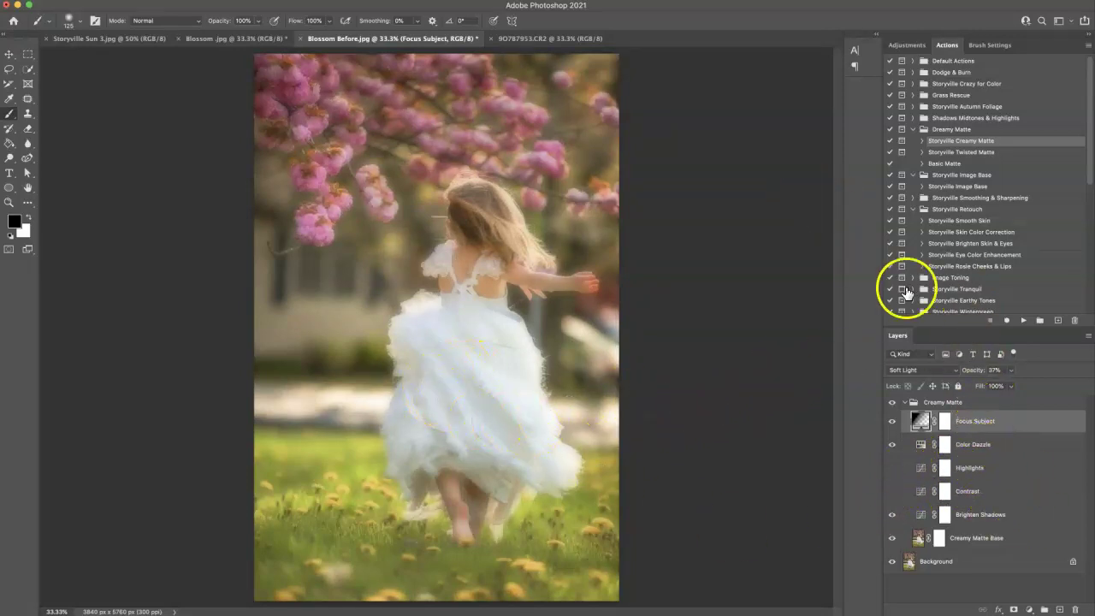
Step: Paint black over the dress and legs on the Creamy Matte Base layer mask with a soft brush sized 175 to 250
{"action": "left_click", "coordinate": [939, 541]}
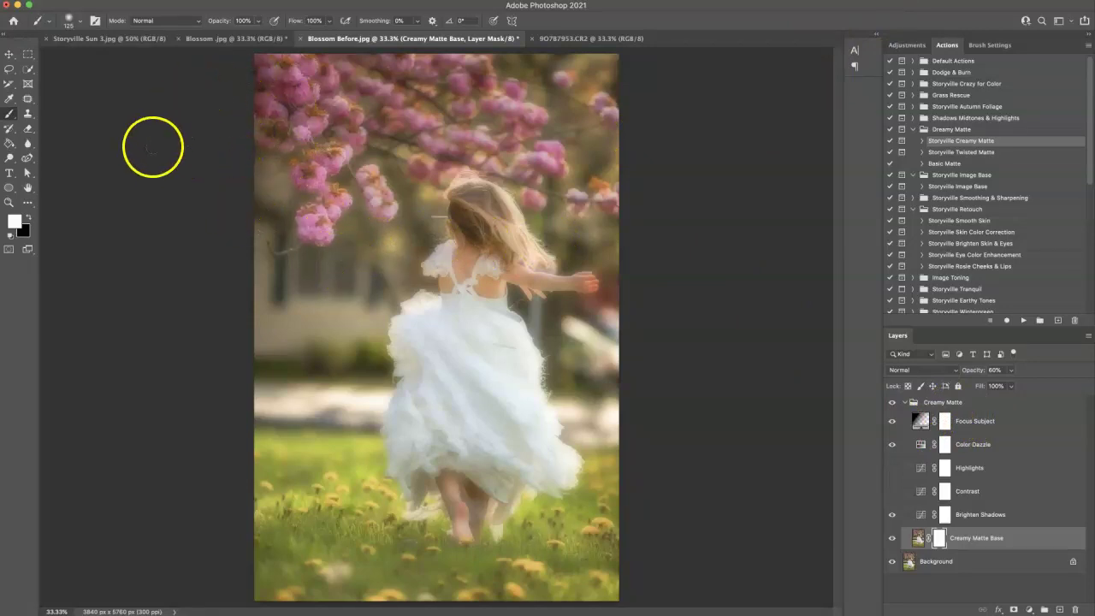
{"action": "left_click", "coordinate": [29, 217]}
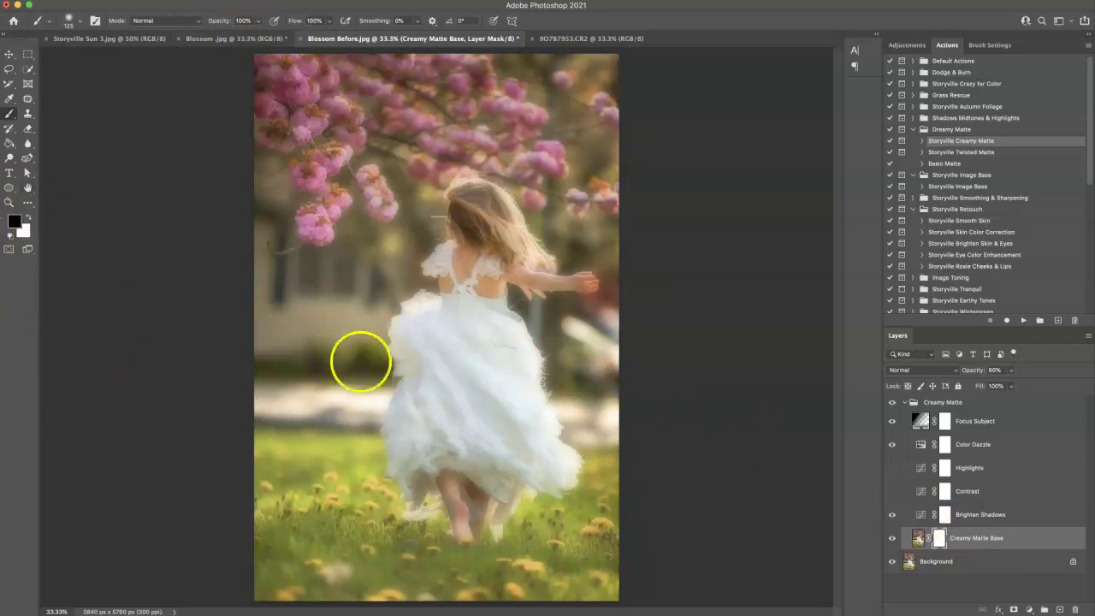
{"action": "mouse_move", "coordinate": [452, 320]}
{"action": "left_mouse_down"}
{"action": "mouse_move", "coordinate": [428, 333]}
{"action": "mouse_move", "coordinate": [442, 323]}
{"action": "mouse_move", "coordinate": [434, 320]}
{"action": "mouse_move", "coordinate": [422, 359]}
{"action": "mouse_move", "coordinate": [495, 397]}
{"action": "mouse_move", "coordinate": [502, 382]}
{"action": "mouse_move", "coordinate": [513, 426]}
{"action": "mouse_move", "coordinate": [517, 389]}
{"action": "mouse_move", "coordinate": [534, 467]}
{"action": "mouse_move", "coordinate": [562, 472]}
{"action": "mouse_move", "coordinate": [565, 460]}
{"action": "mouse_move", "coordinate": [546, 472]}
{"action": "mouse_move", "coordinate": [495, 464]}
{"action": "left_mouse_up"}
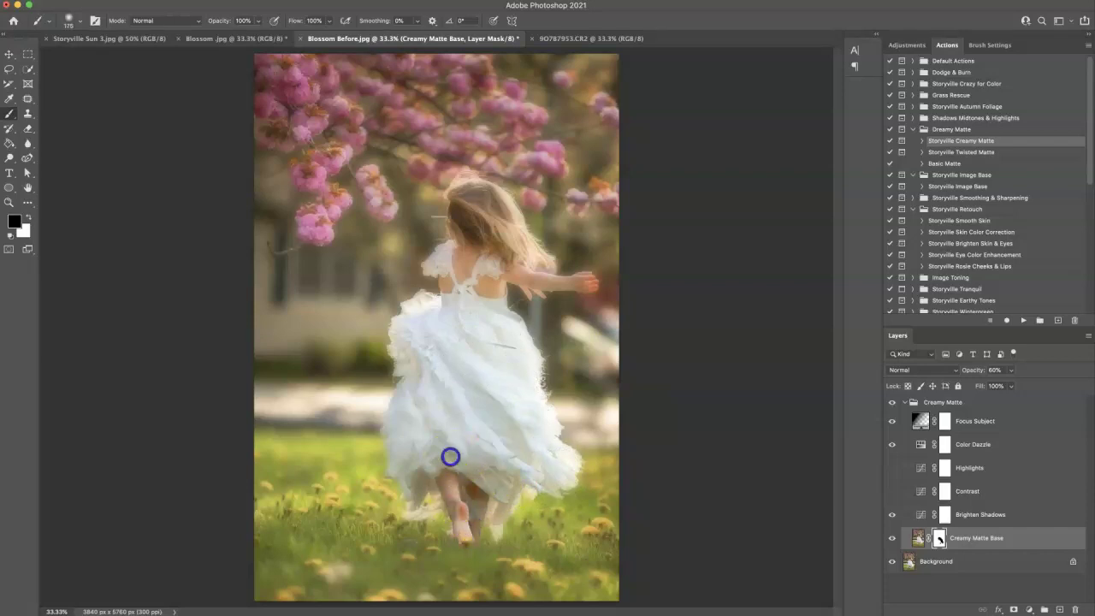
{"action": "mouse_move", "coordinate": [444, 473]}
{"action": "left_mouse_down"}
{"action": "mouse_move", "coordinate": [411, 419]}
{"action": "mouse_move", "coordinate": [410, 454]}
{"action": "left_mouse_up"}
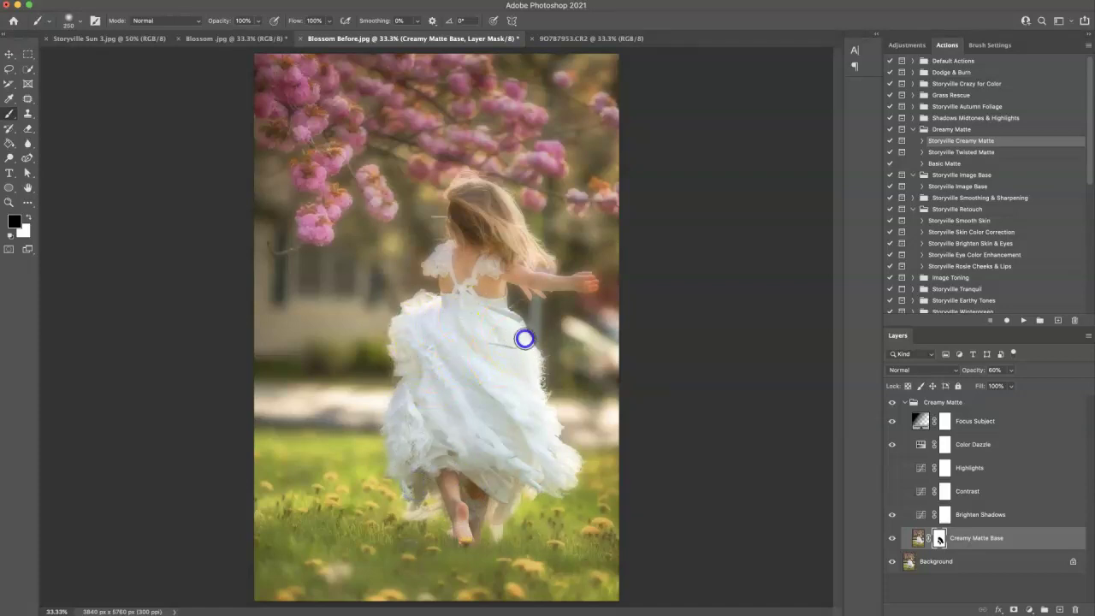
Step: Paint black over the girl's hair, back, arms and feet on the Creamy Matte Base mask, correcting spill beside the arm with white
{"action": "key", "text": "super+plus"}
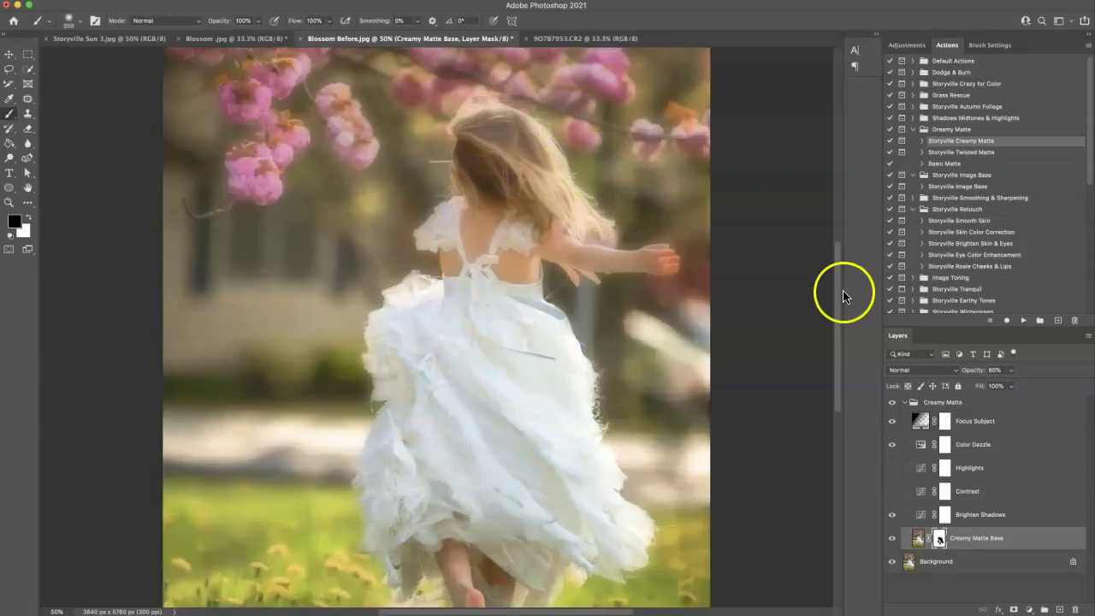
{"action": "left_click_drag", "start_coordinate": [835, 317], "coordinate": [838, 286]}
{"action": "mouse_move", "coordinate": [491, 255]}
{"action": "left_mouse_down"}
{"action": "mouse_move", "coordinate": [501, 224]}
{"action": "mouse_move", "coordinate": [528, 275]}
{"action": "mouse_move", "coordinate": [541, 266]}
{"action": "mouse_move", "coordinate": [560, 303]}
{"action": "mouse_move", "coordinate": [513, 328]}
{"action": "mouse_move", "coordinate": [524, 347]}
{"action": "mouse_move", "coordinate": [482, 353]}
{"action": "mouse_move", "coordinate": [455, 327]}
{"action": "left_mouse_up"}
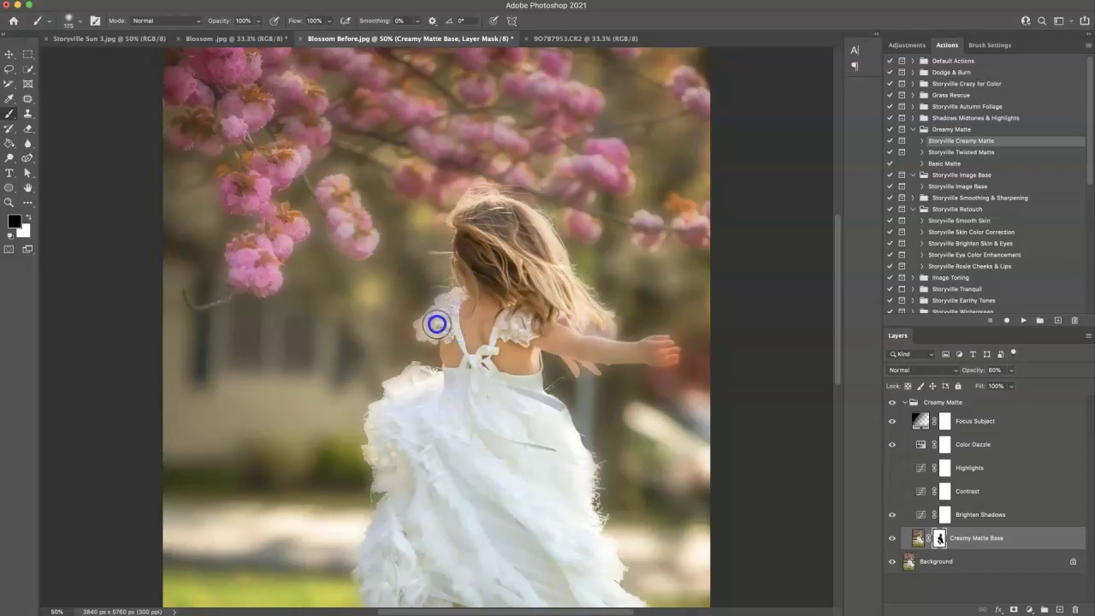
{"action": "left_click_drag", "start_coordinate": [515, 373], "coordinate": [538, 323]}
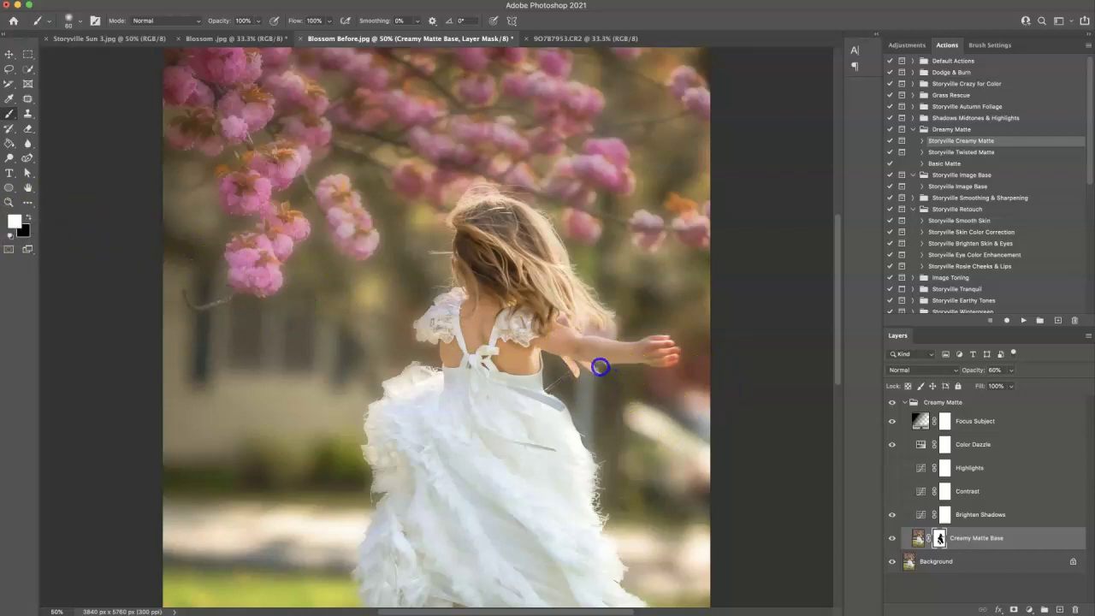
{"action": "key", "text": "x"}
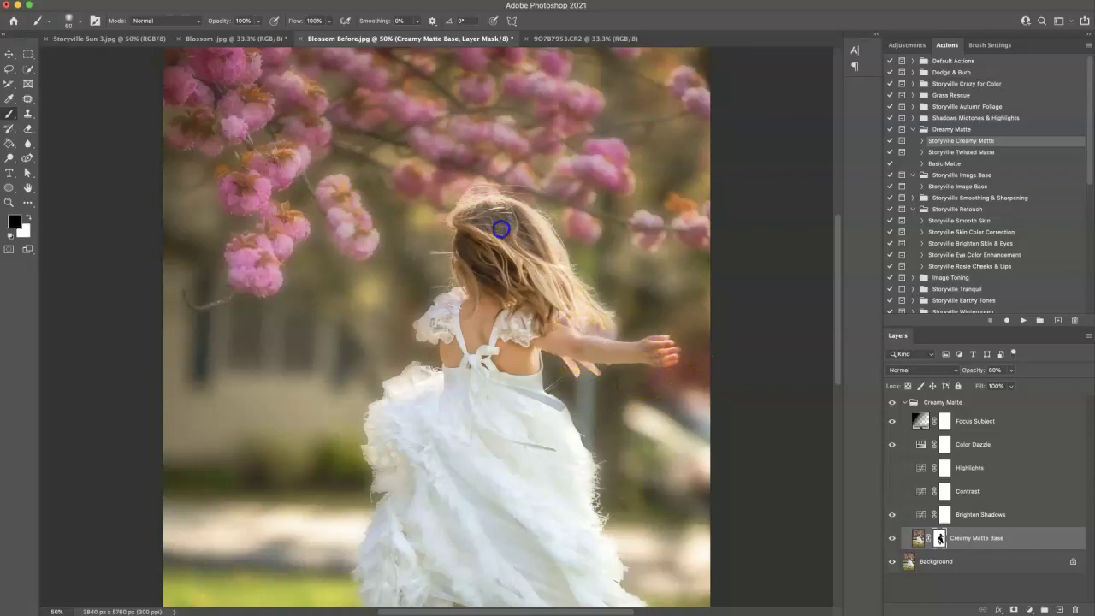
{"action": "left_click_drag", "start_coordinate": [843, 325], "coordinate": [845, 393]}
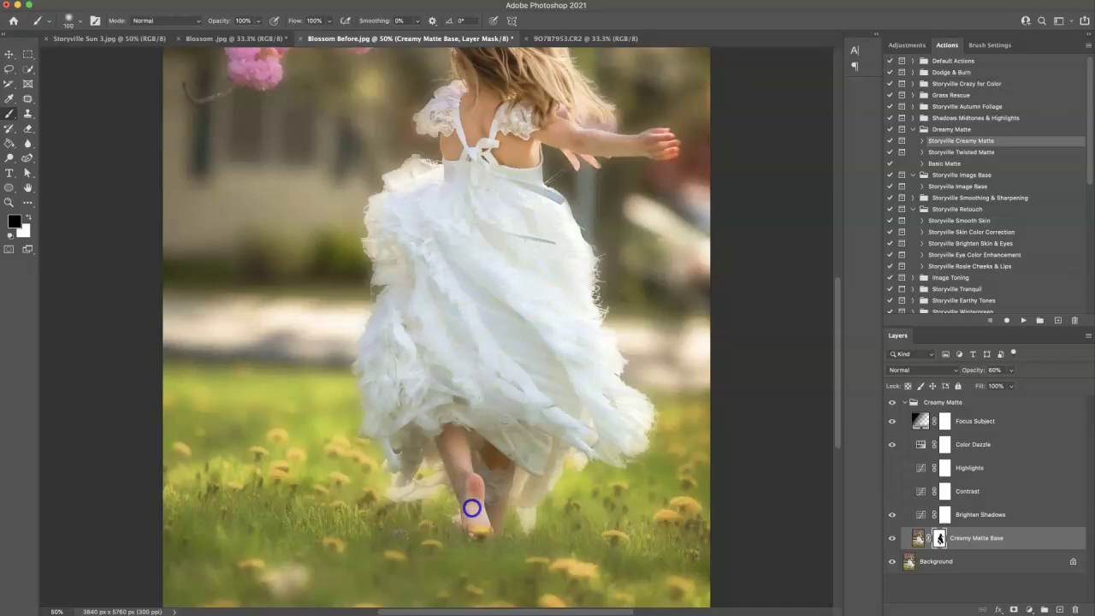
{"action": "key", "text": "super+minus"}
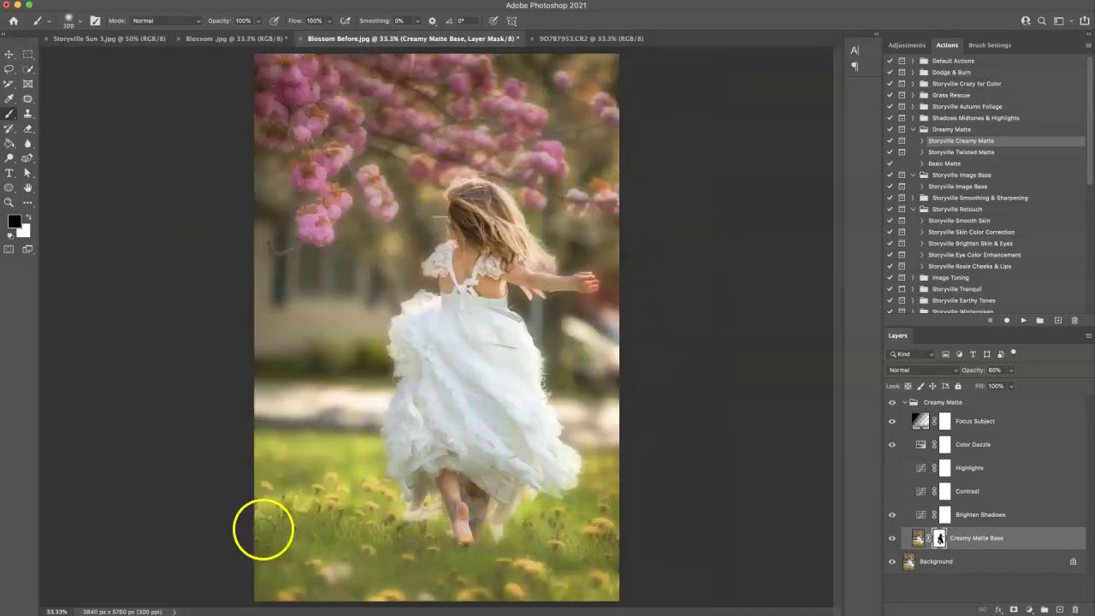
Step: Paint black on the Creamy Matte Base mask across the grass at the girl's feet and the upper-left blossoms, using brush sizes 400 to 600
{"action": "left_click_drag", "start_coordinate": [256, 525], "coordinate": [618, 531]}
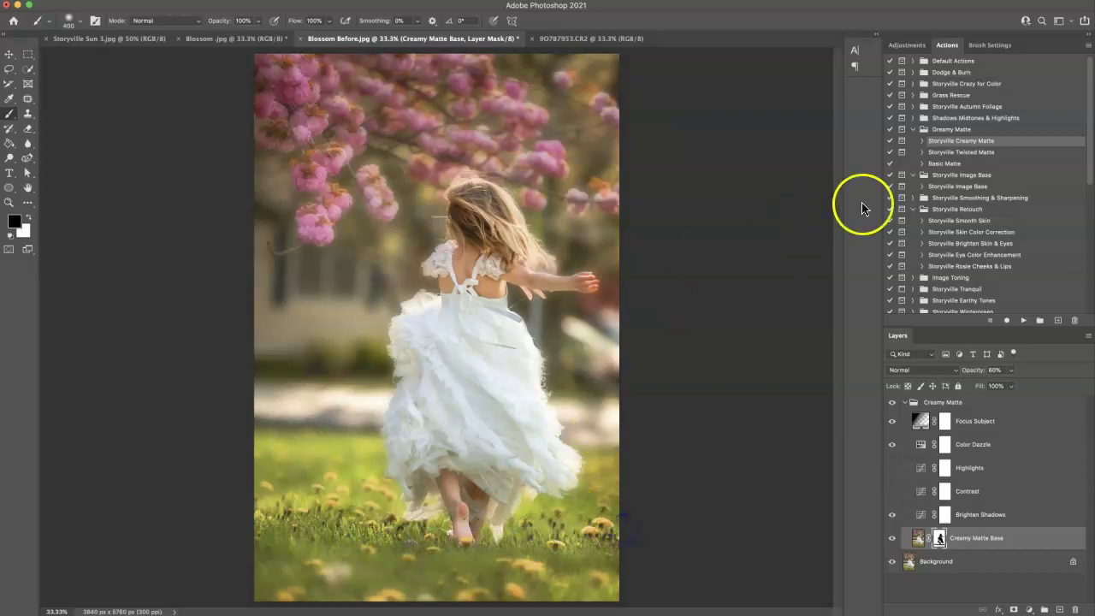
{"action": "key", "text": "bracketright"}
{"action": "key", "text": "bracketright"}
{"action": "left_click_drag", "start_coordinate": [283, 72], "coordinate": [266, 68]}
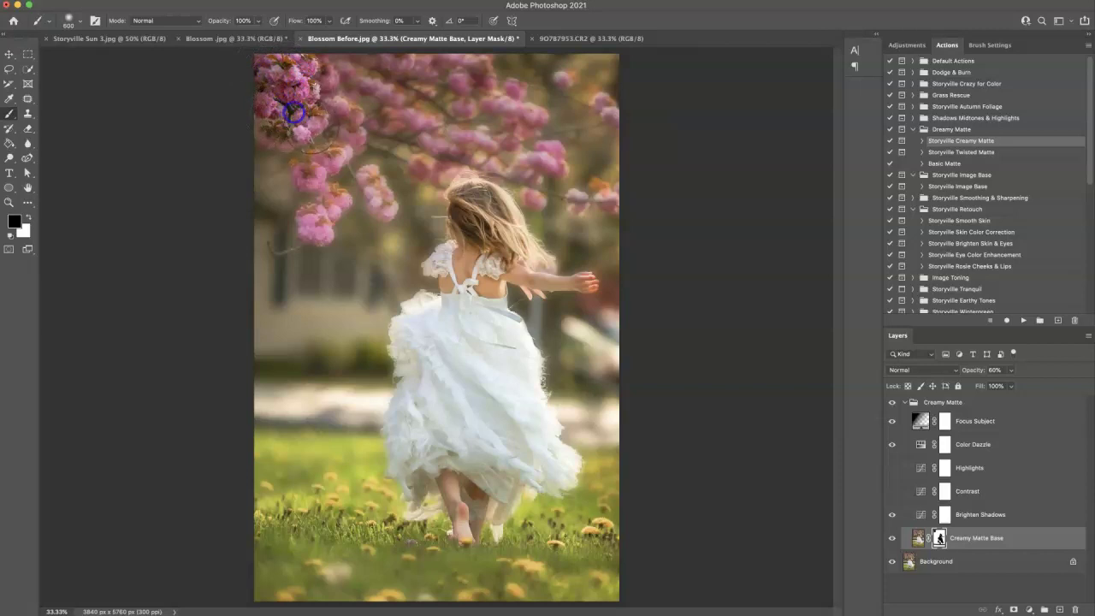
{"action": "mouse_move", "coordinate": [307, 126]}
{"action": "left_mouse_down"}
{"action": "mouse_move", "coordinate": [316, 174]}
{"action": "mouse_move", "coordinate": [337, 159]}
{"action": "mouse_move", "coordinate": [324, 161]}
{"action": "mouse_move", "coordinate": [330, 208]}
{"action": "mouse_move", "coordinate": [339, 199]}
{"action": "mouse_move", "coordinate": [310, 224]}
{"action": "mouse_move", "coordinate": [319, 233]}
{"action": "mouse_move", "coordinate": [383, 200]}
{"action": "mouse_move", "coordinate": [387, 209]}
{"action": "mouse_move", "coordinate": [362, 174]}
{"action": "mouse_move", "coordinate": [340, 113]}
{"action": "left_mouse_up"}
{"action": "left_click", "coordinate": [325, 77]}
Step: Paint black over the remaining blossoms along the branches on the Creamy Matte Base mask, varying the soft brush between 175 and 800
{"action": "key", "text": "bracketright"}
{"action": "key", "text": "bracketright"}
{"action": "mouse_move", "coordinate": [390, 65]}
{"action": "left_mouse_down"}
{"action": "mouse_move", "coordinate": [369, 61]}
{"action": "mouse_move", "coordinate": [471, 82]}
{"action": "left_mouse_up"}
{"action": "left_click", "coordinate": [411, 65]}
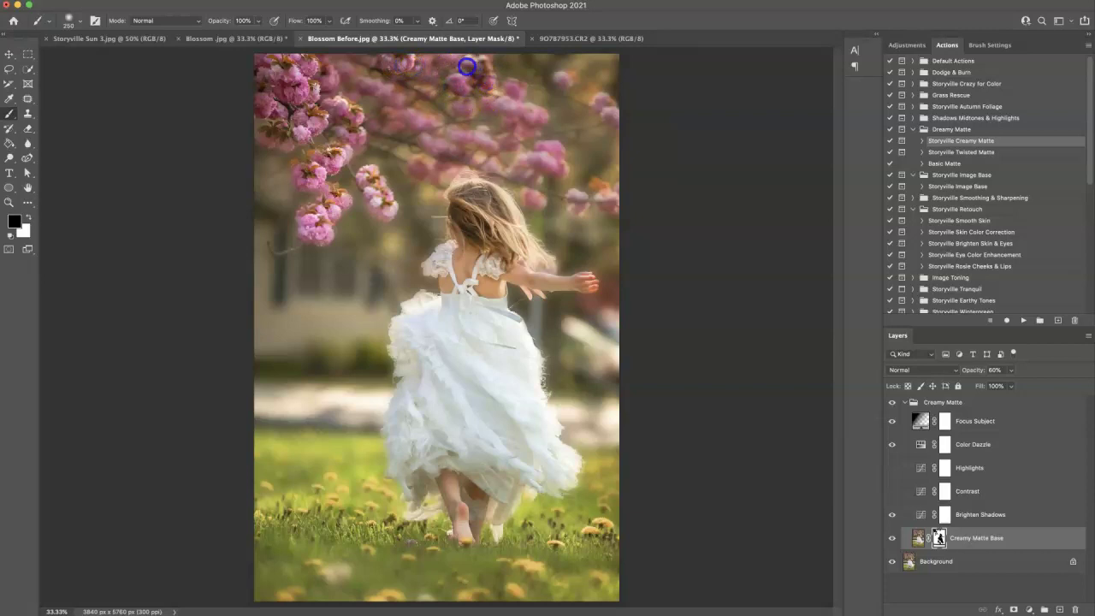
{"action": "key", "text": "bracketright"}
{"action": "key", "text": "bracketright"}
{"action": "key", "text": "bracketright"}
{"action": "key", "text": "bracketright"}
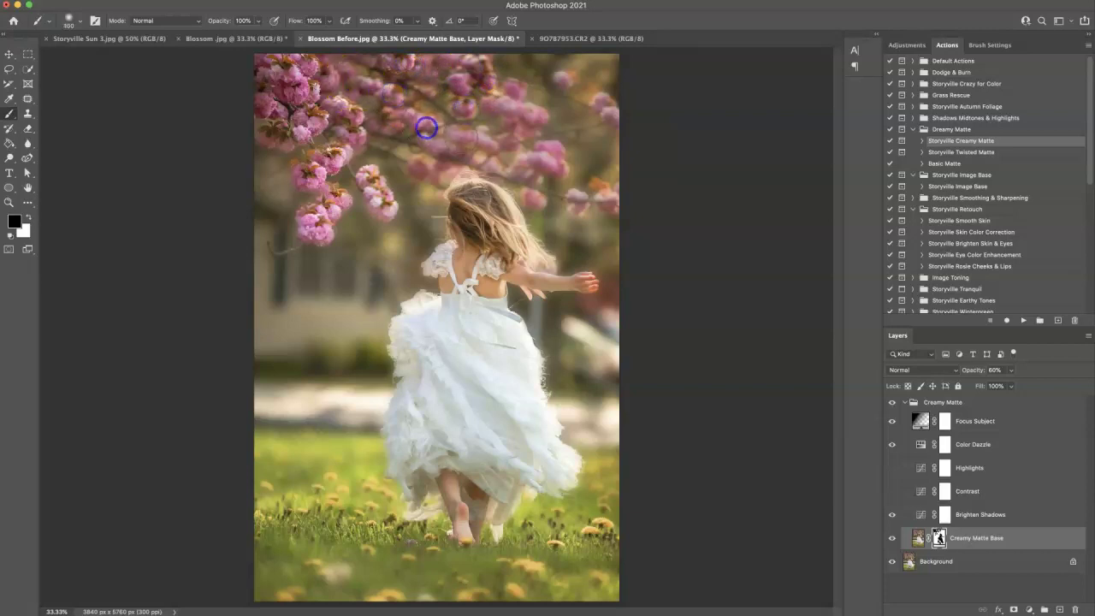
{"action": "key", "text": "bracketleft"}
{"action": "key", "text": "bracketleft"}
{"action": "key", "text": "bracketleft"}
{"action": "left_click", "coordinate": [538, 159]}
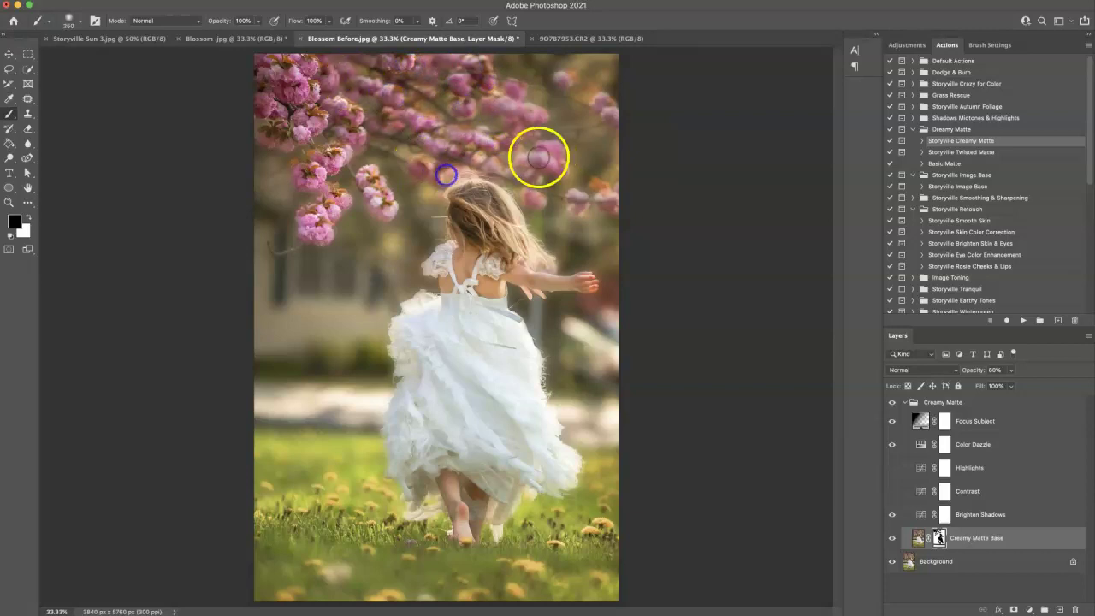
{"action": "key", "text": "bracketleft"}
{"action": "key", "text": "bracketleft"}
{"action": "key", "text": "bracketleft"}
{"action": "left_click", "coordinate": [542, 196]}
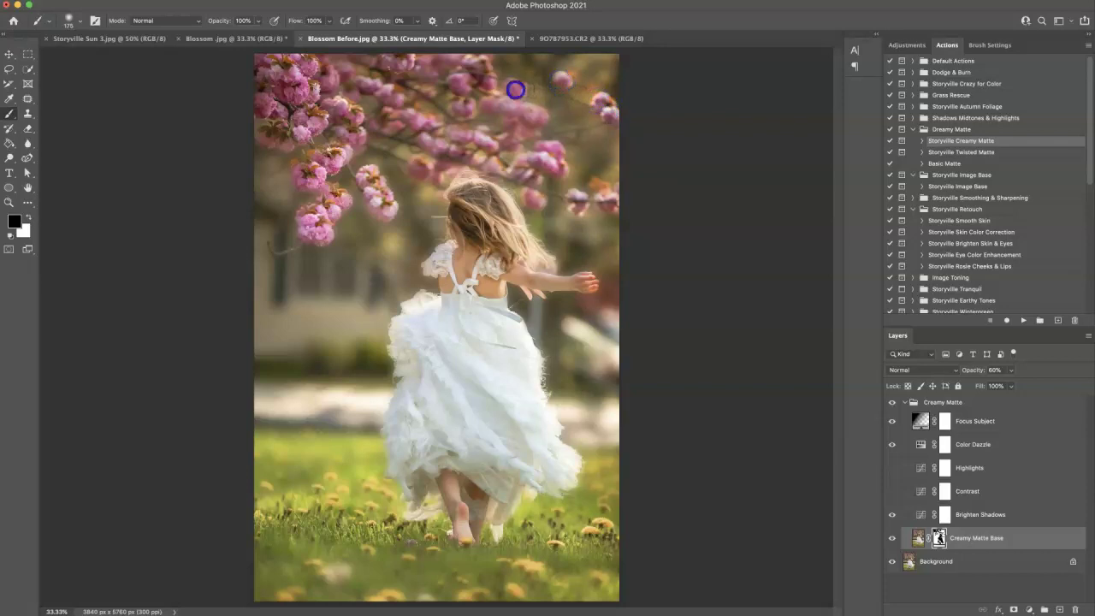
{"action": "left_click", "coordinate": [435, 97]}
Step: Compare the image with the Focus Subject layer off and on, and raise that layer's opacity to 59%
{"action": "key", "text": "super+minus"}
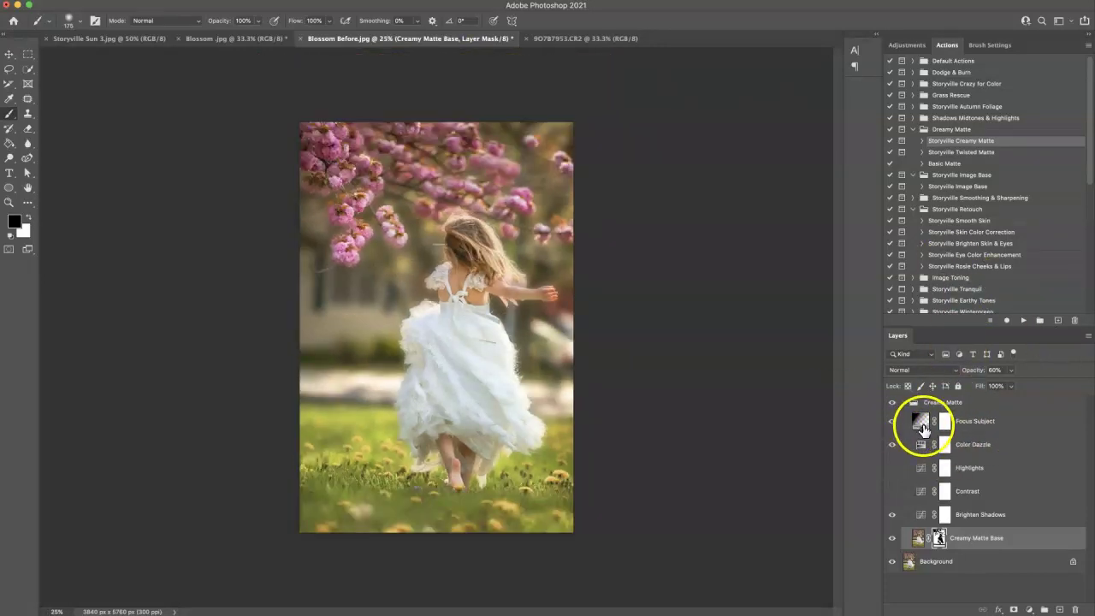
{"action": "left_click", "coordinate": [922, 425]}
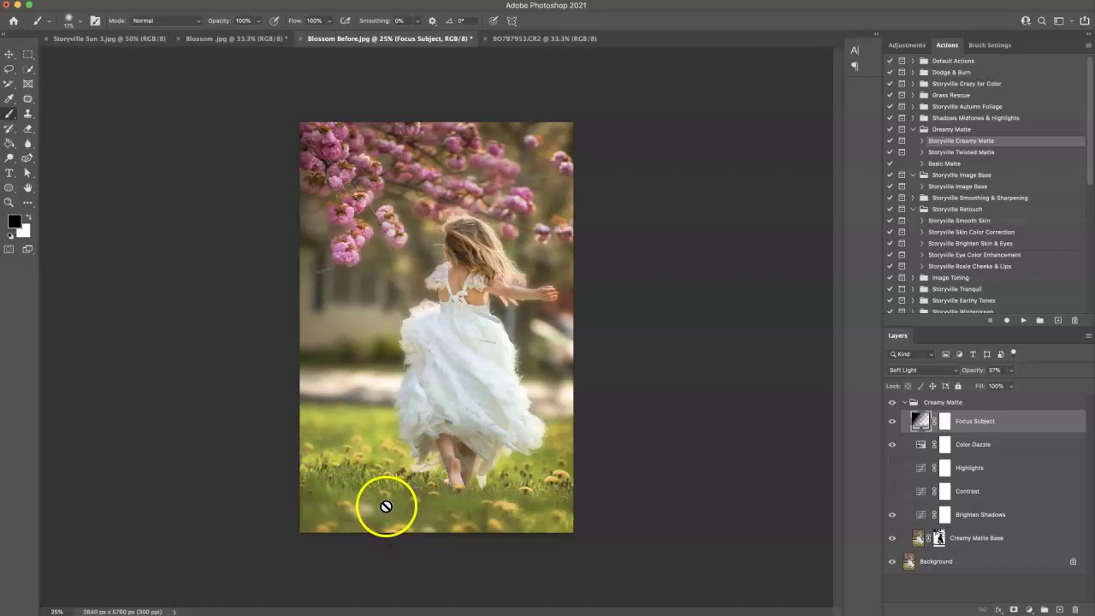
{"action": "left_click", "coordinate": [892, 422]}
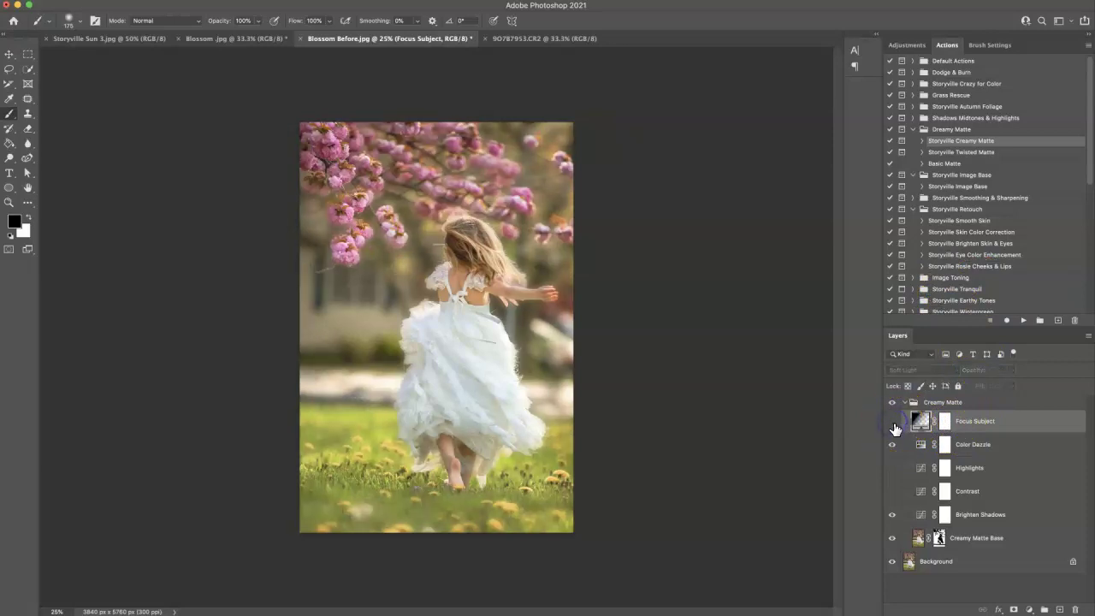
{"action": "left_click", "coordinate": [893, 423]}
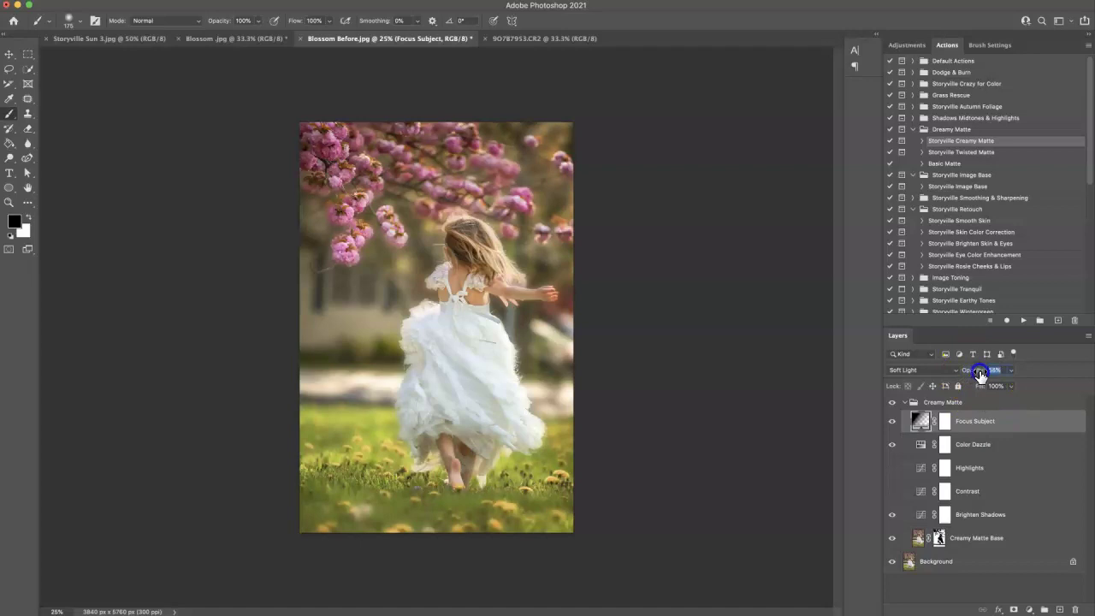
Step: Paint black on the Focus Subject mask over the blossoms, background and girl, starting with a soft brush sized 1400
{"action": "left_click", "coordinate": [944, 421]}
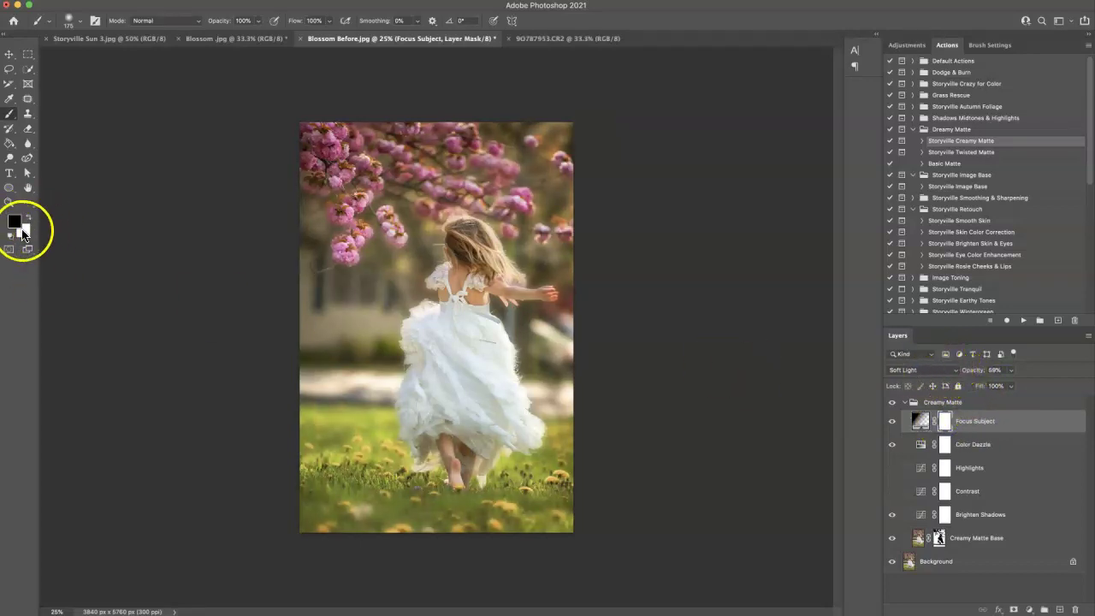
{"action": "key", "text": "bracketright"}
{"action": "key", "text": "bracketright"}
{"action": "key", "text": "bracketright"}
{"action": "key", "text": "bracketright"}
{"action": "key", "text": "bracketright"}
{"action": "key", "text": "bracketright"}
{"action": "key", "text": "bracketright"}
{"action": "key", "text": "bracketright"}
{"action": "key", "text": "bracketright"}
{"action": "key", "text": "bracketright"}
{"action": "key", "text": "bracketright"}
{"action": "key", "text": "bracketright"}
{"action": "key", "text": "bracketright"}
{"action": "mouse_move", "coordinate": [324, 160]}
{"action": "left_mouse_down"}
{"action": "mouse_move", "coordinate": [330, 262]}
{"action": "mouse_move", "coordinate": [353, 168]}
{"action": "mouse_move", "coordinate": [426, 114]}
{"action": "mouse_move", "coordinate": [462, 128]}
{"action": "mouse_move", "coordinate": [501, 294]}
{"action": "mouse_move", "coordinate": [551, 315]}
{"action": "mouse_move", "coordinate": [542, 345]}
{"action": "left_mouse_up"}
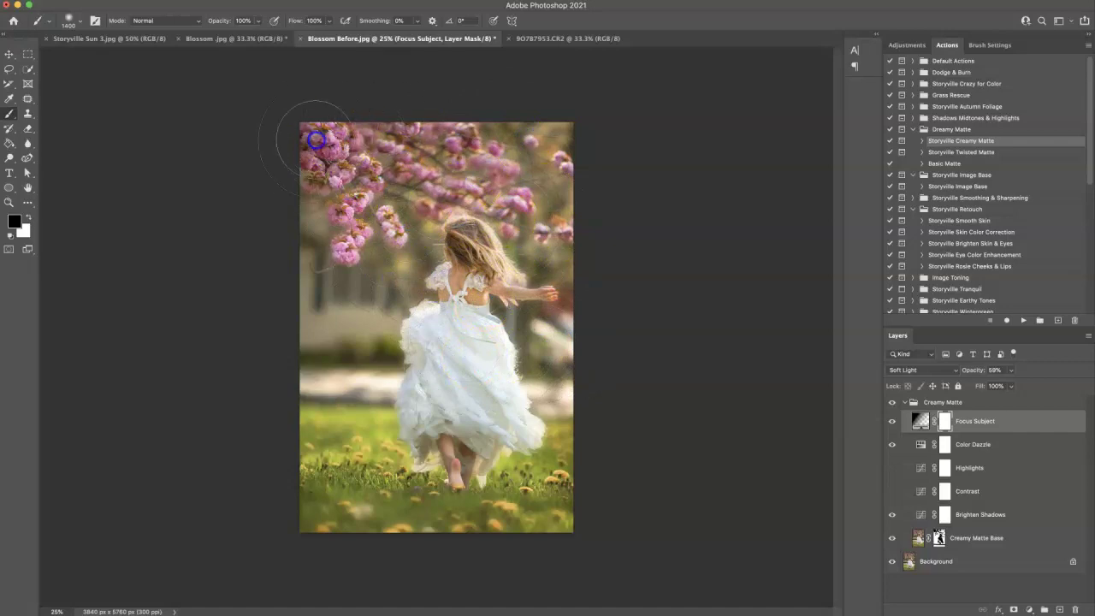
{"action": "mouse_move", "coordinate": [470, 338]}
{"action": "left_mouse_down"}
{"action": "mouse_move", "coordinate": [453, 230]}
{"action": "mouse_move", "coordinate": [435, 342]}
{"action": "left_mouse_up"}
{"action": "key", "text": "bracketleft"}
{"action": "key", "text": "bracketleft"}
{"action": "key", "text": "bracketleft"}
{"action": "key", "text": "bracketleft"}
{"action": "key", "text": "bracketleft"}
{"action": "key", "text": "bracketleft"}
{"action": "key", "text": "bracketleft"}
{"action": "key", "text": "bracketleft"}
{"action": "key", "text": "bracketleft"}
{"action": "key", "text": "bracketleft"}
{"action": "key", "text": "bracketleft"}
Step: Lower the Color Dazzle layer's opacity to 46%
{"action": "left_click", "coordinate": [922, 454]}
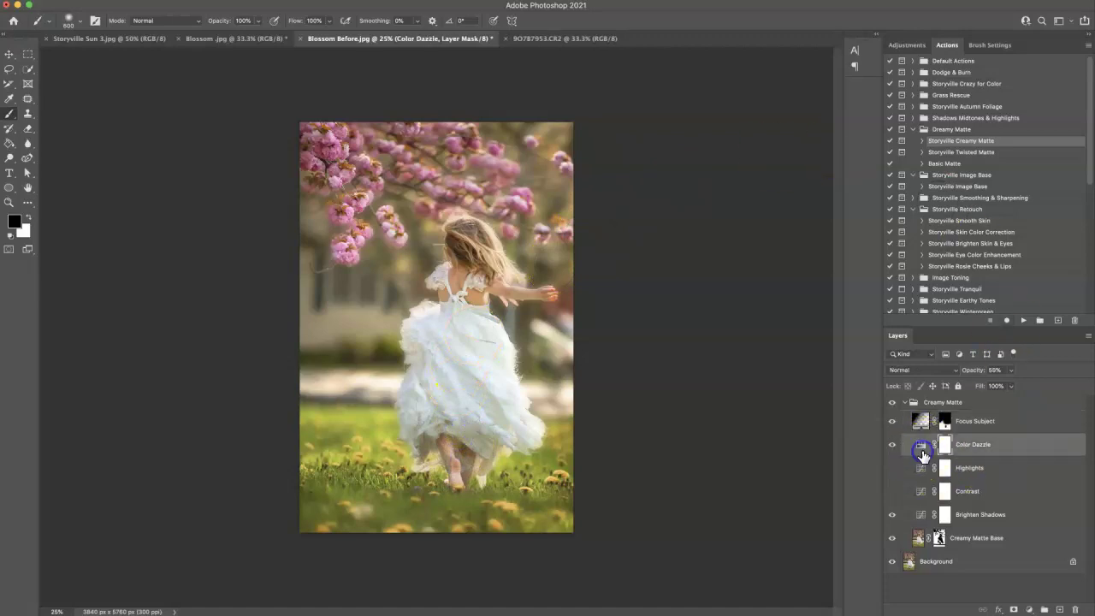
{"action": "left_click_drag", "start_coordinate": [912, 453], "coordinate": [924, 325]}
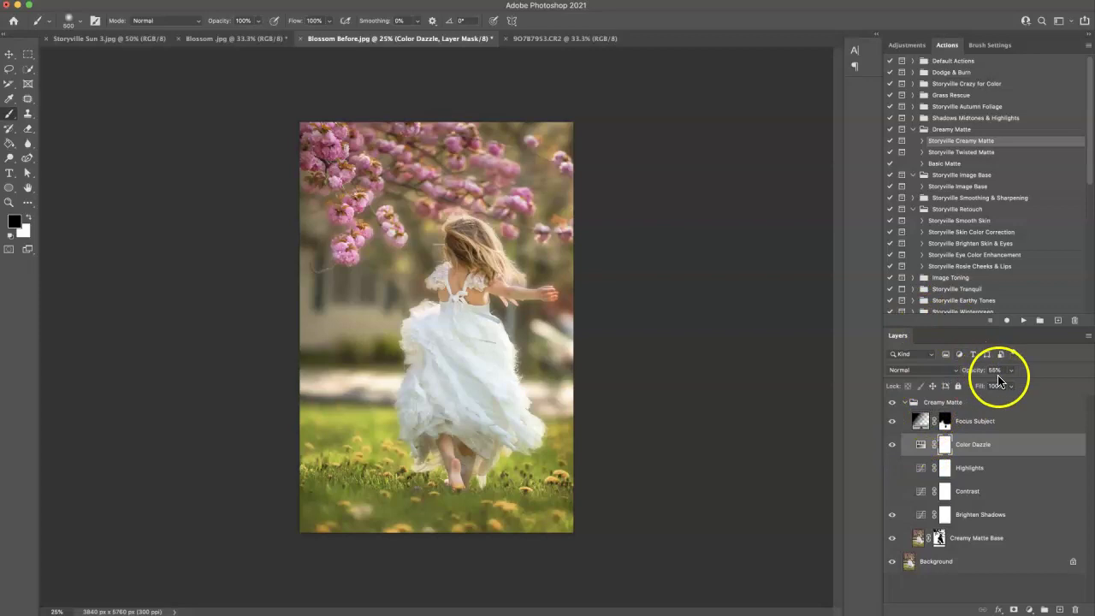
{"action": "left_click_drag", "start_coordinate": [984, 373], "coordinate": [975, 373]}
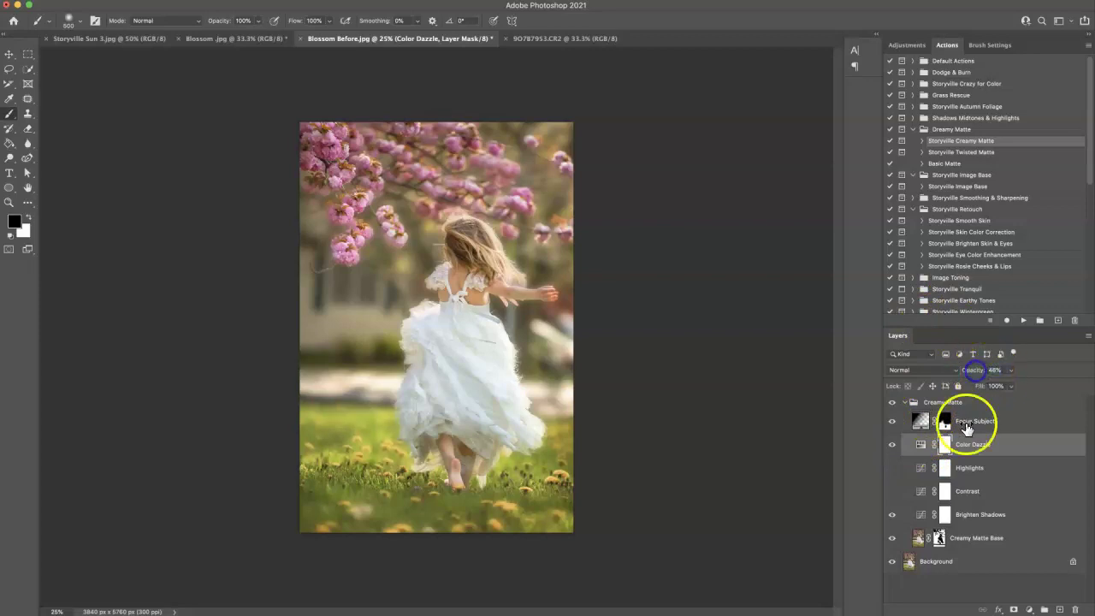
Step: Paint black over the grass on the Color Dazzle layer mask with a large soft brush
{"action": "left_click", "coordinate": [944, 451]}
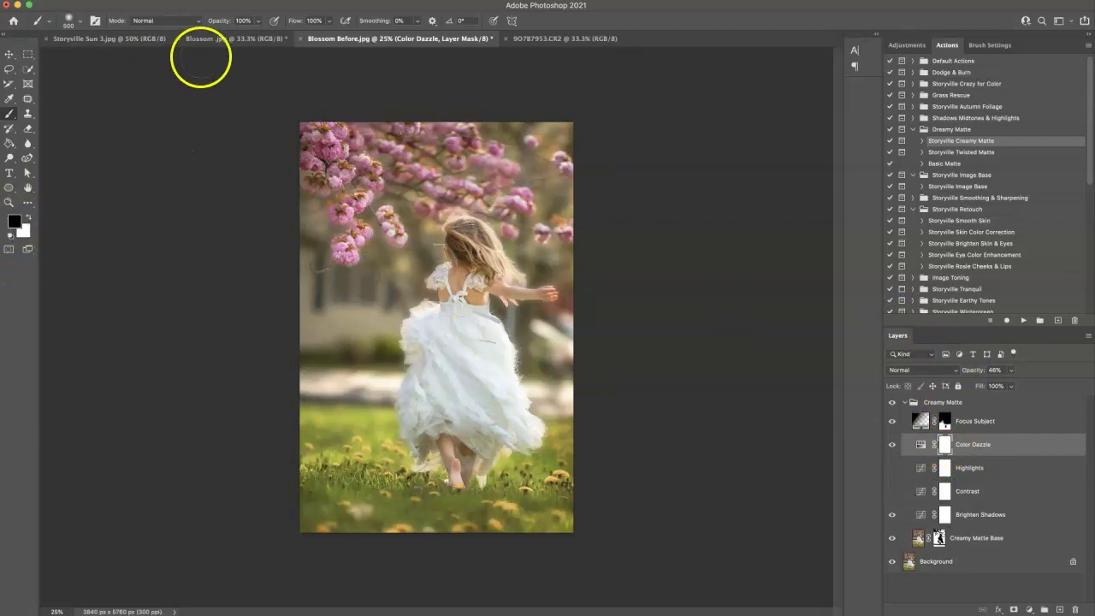
{"action": "left_click", "coordinate": [338, 438]}
{"action": "mouse_move", "coordinate": [339, 438]}
{"action": "left_mouse_down"}
{"action": "mouse_move", "coordinate": [339, 472]}
{"action": "mouse_move", "coordinate": [425, 505]}
{"action": "mouse_move", "coordinate": [465, 539]}
{"action": "mouse_move", "coordinate": [551, 475]}
{"action": "mouse_move", "coordinate": [545, 440]}
{"action": "mouse_move", "coordinate": [518, 449]}
{"action": "mouse_move", "coordinate": [534, 520]}
{"action": "mouse_move", "coordinate": [426, 504]}
{"action": "mouse_move", "coordinate": [370, 449]}
{"action": "mouse_move", "coordinate": [353, 454]}
{"action": "mouse_move", "coordinate": [359, 489]}
{"action": "left_mouse_up"}
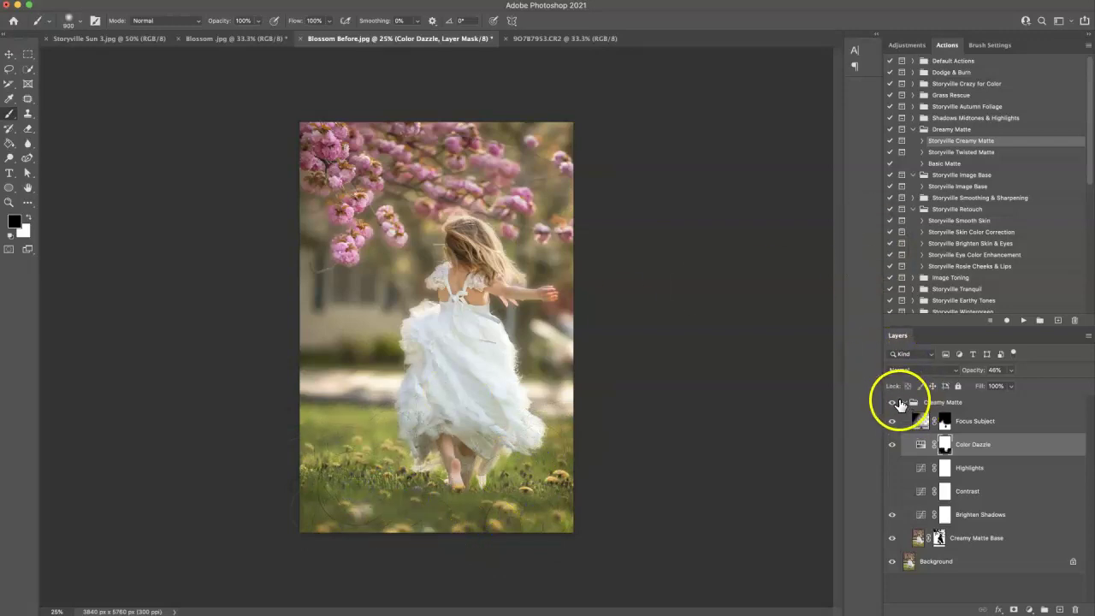
Step: Collapse the Creamy Matte group and toggle its visibility to compare before and after
{"action": "left_click", "coordinate": [905, 404]}
{"action": "left_click", "coordinate": [893, 402]}
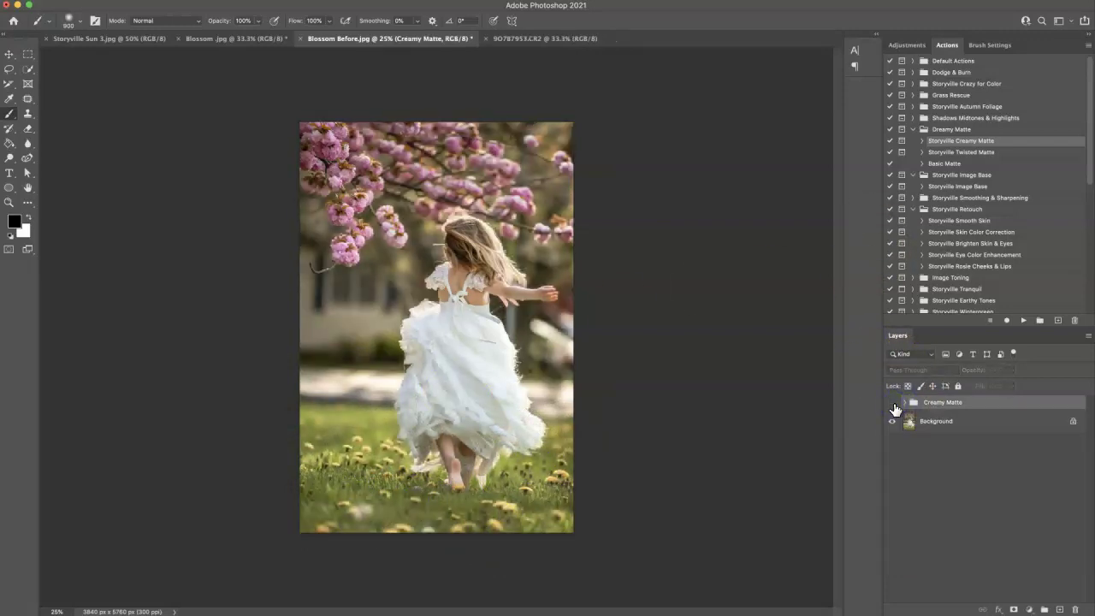
{"action": "left_click", "coordinate": [893, 403]}
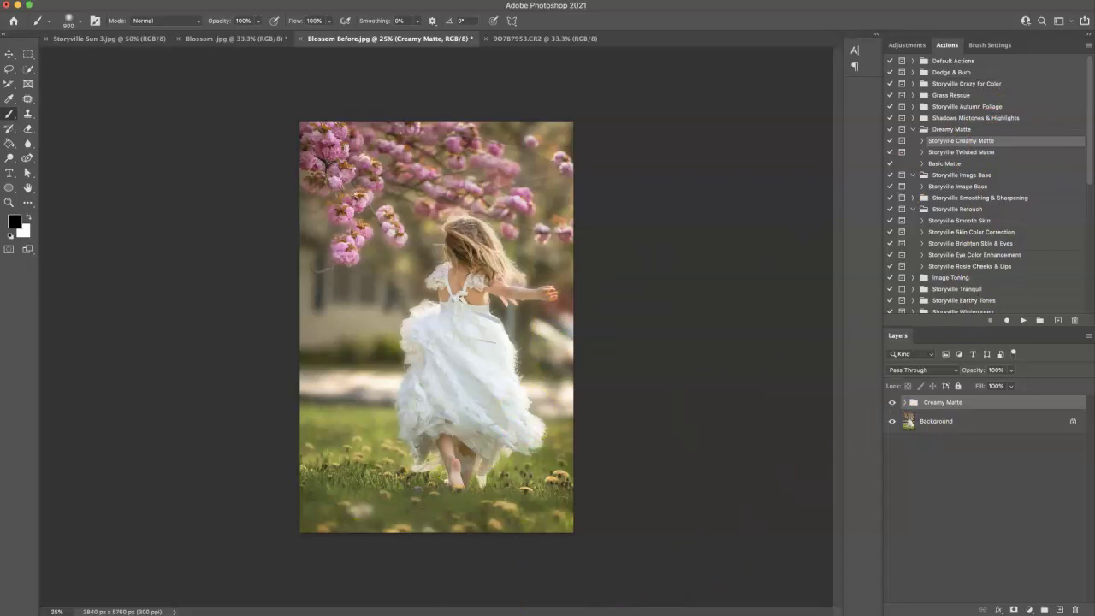
Step: Run the Storyville Wheat action above the Creamy Matte group and continue past its message
{"action": "left_click_drag", "start_coordinate": [1089, 157], "coordinate": [1085, 200]}
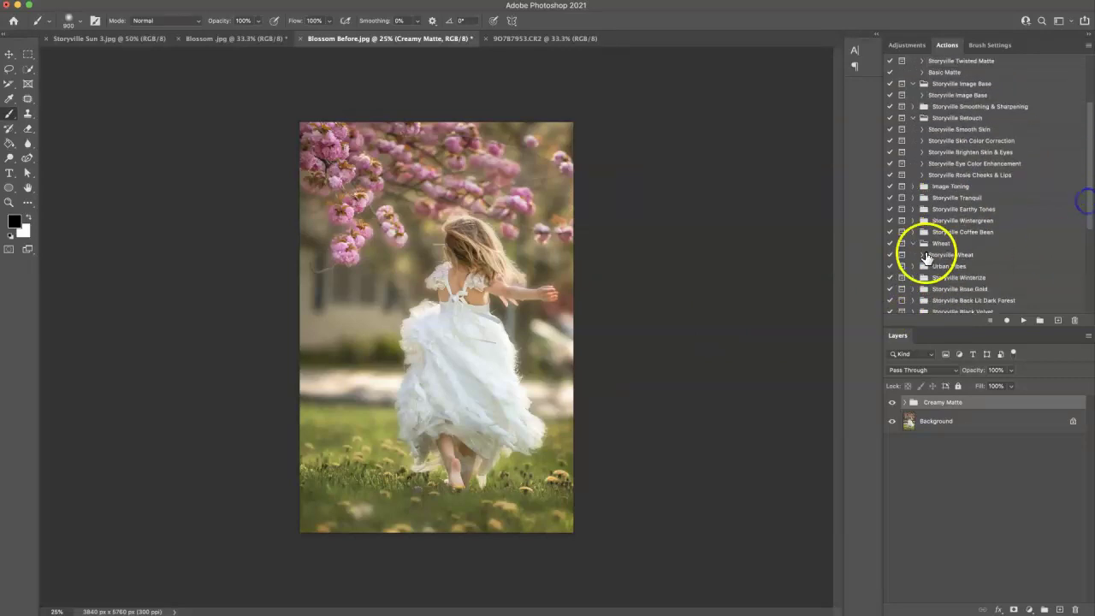
{"action": "left_click", "coordinate": [950, 254]}
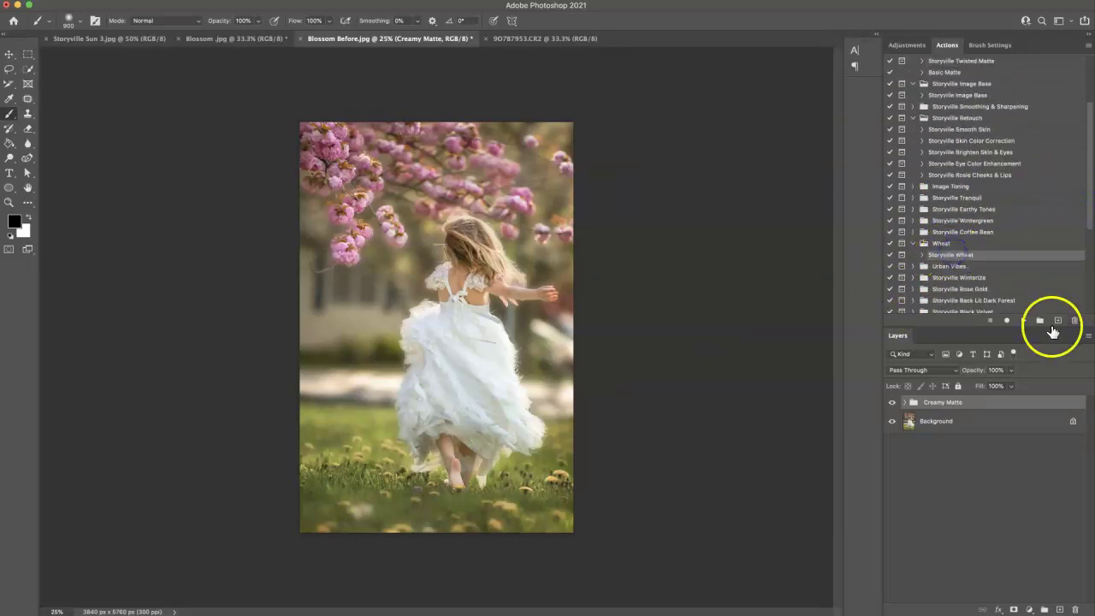
{"action": "left_click", "coordinate": [1022, 319]}
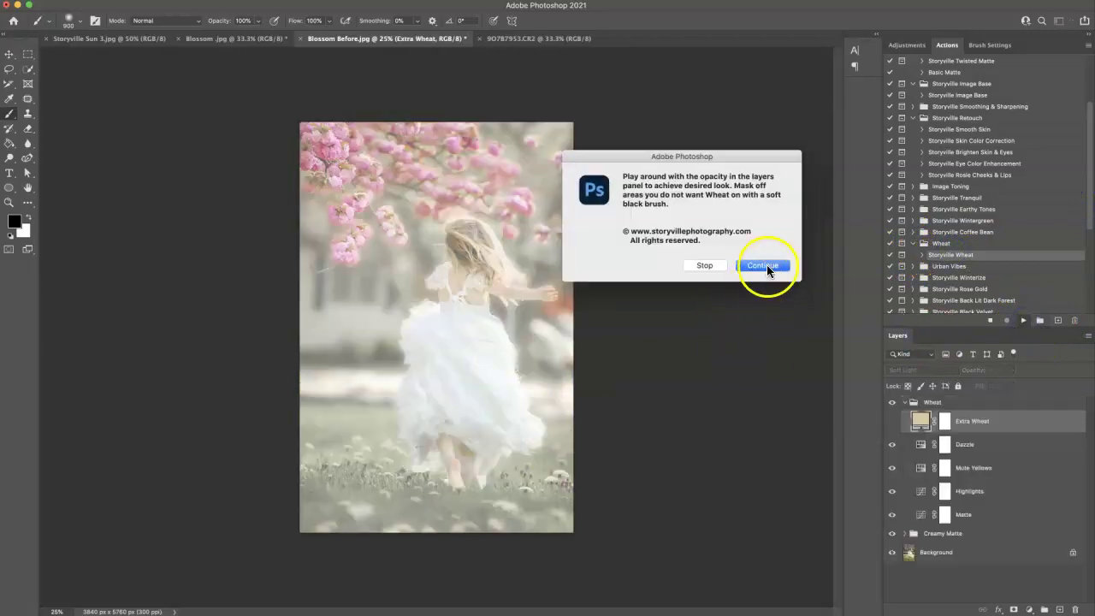
{"action": "left_click", "coordinate": [763, 265]}
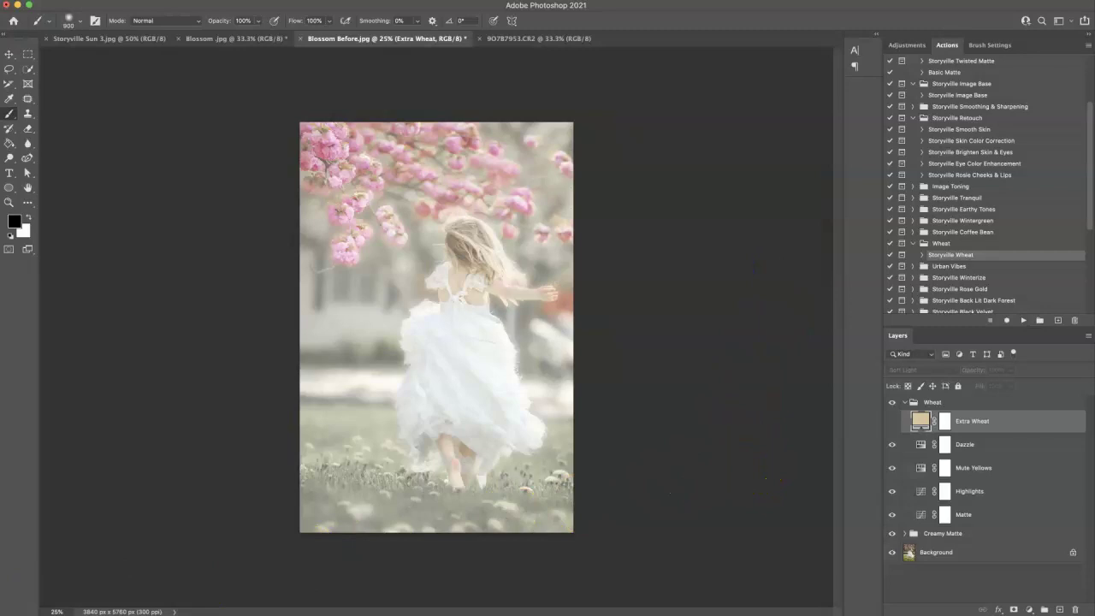
Step: Hide the Wheat group's Highlights layer and lower the Matte layer's opacity to about 38%
{"action": "left_click", "coordinate": [892, 492]}
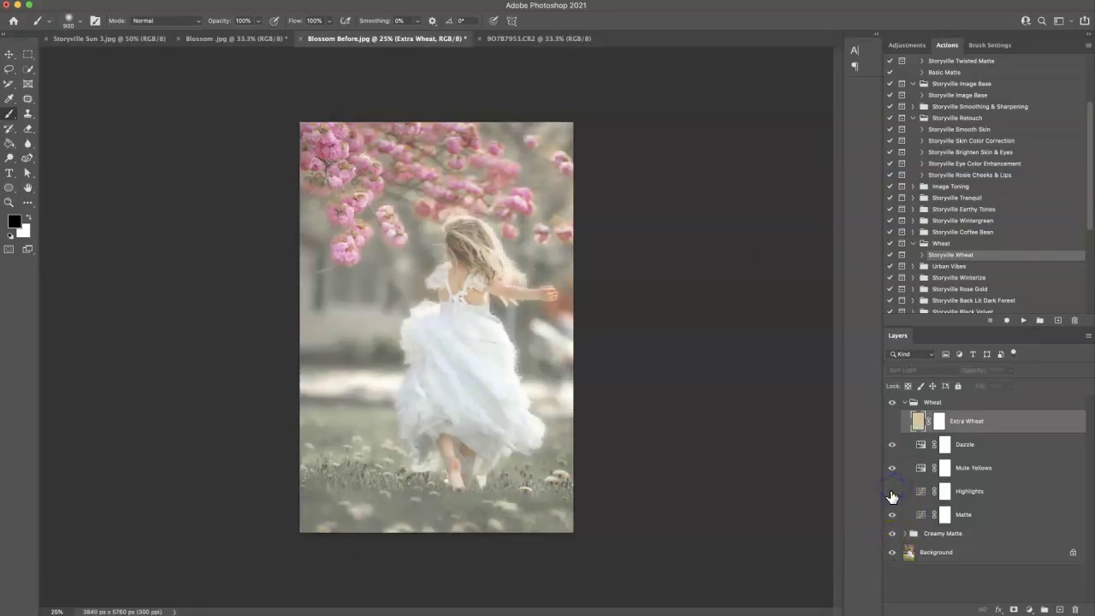
{"action": "left_click", "coordinate": [892, 513]}
{"action": "left_click", "coordinate": [918, 518]}
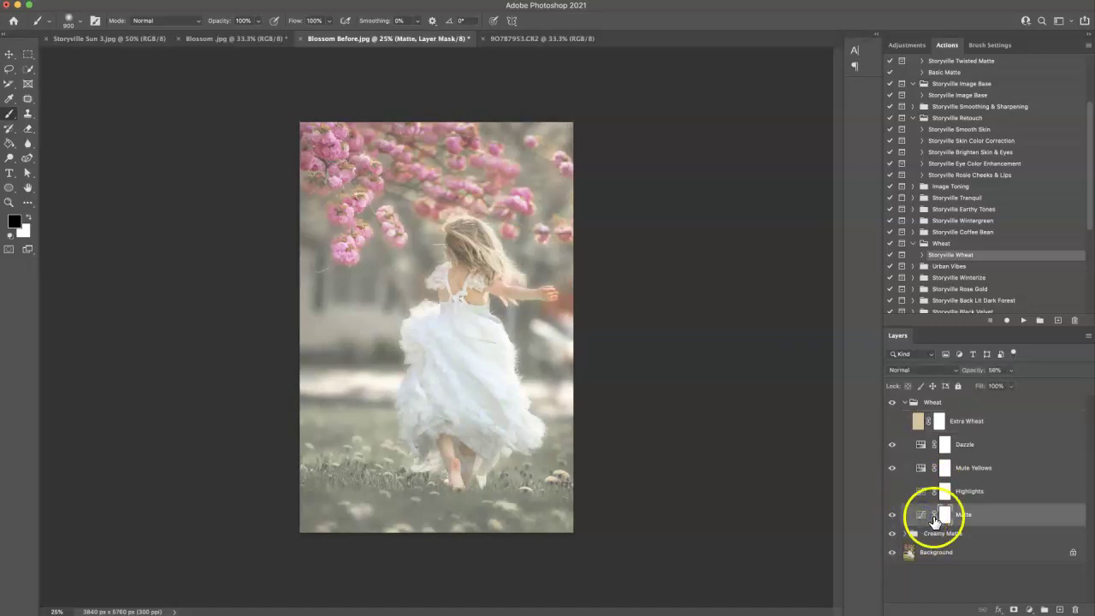
{"action": "left_click_drag", "start_coordinate": [978, 374], "coordinate": [970, 377]}
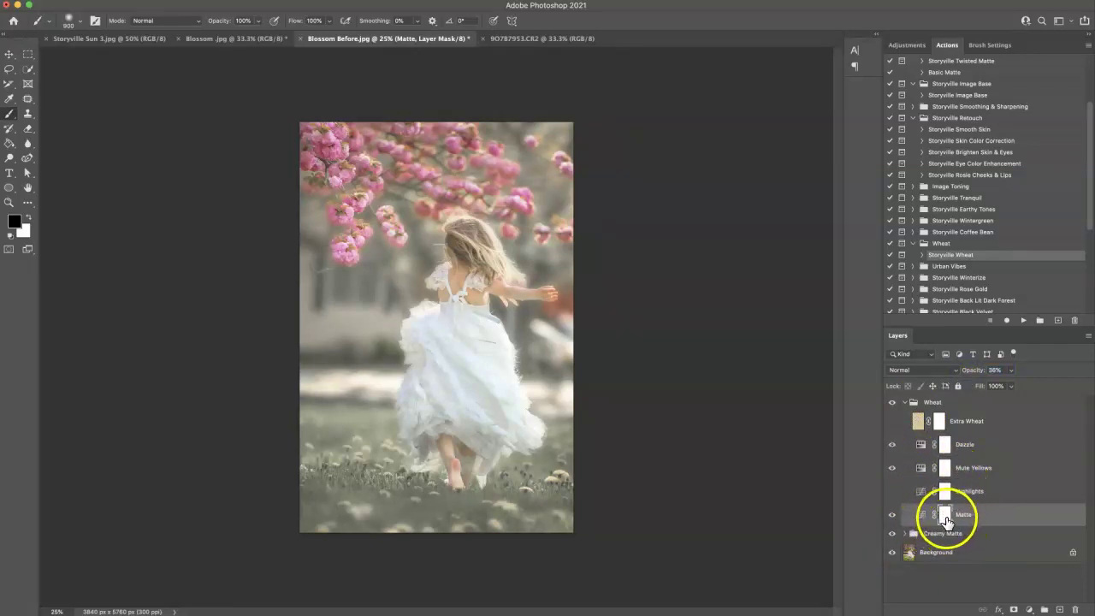
Step: Paint the girl's hair, skin and dress on the Matte layer mask with a smaller black brush at 55% opacity
{"action": "key", "text": "bracketright"}
{"action": "left_click_drag", "start_coordinate": [224, 24], "coordinate": [194, 23]}
{"action": "key", "text": "bracketleft"}
{"action": "key", "text": "bracketleft"}
{"action": "key", "text": "bracketleft"}
{"action": "key", "text": "bracketleft"}
{"action": "key", "text": "bracketleft"}
{"action": "mouse_move", "coordinate": [476, 244]}
{"action": "left_mouse_down"}
{"action": "mouse_move", "coordinate": [487, 245]}
{"action": "mouse_move", "coordinate": [466, 296]}
{"action": "mouse_move", "coordinate": [453, 295]}
{"action": "mouse_move", "coordinate": [437, 432]}
{"action": "mouse_move", "coordinate": [506, 430]}
{"action": "mouse_move", "coordinate": [457, 461]}
{"action": "mouse_move", "coordinate": [454, 484]}
{"action": "mouse_move", "coordinate": [464, 472]}
{"action": "left_mouse_up"}
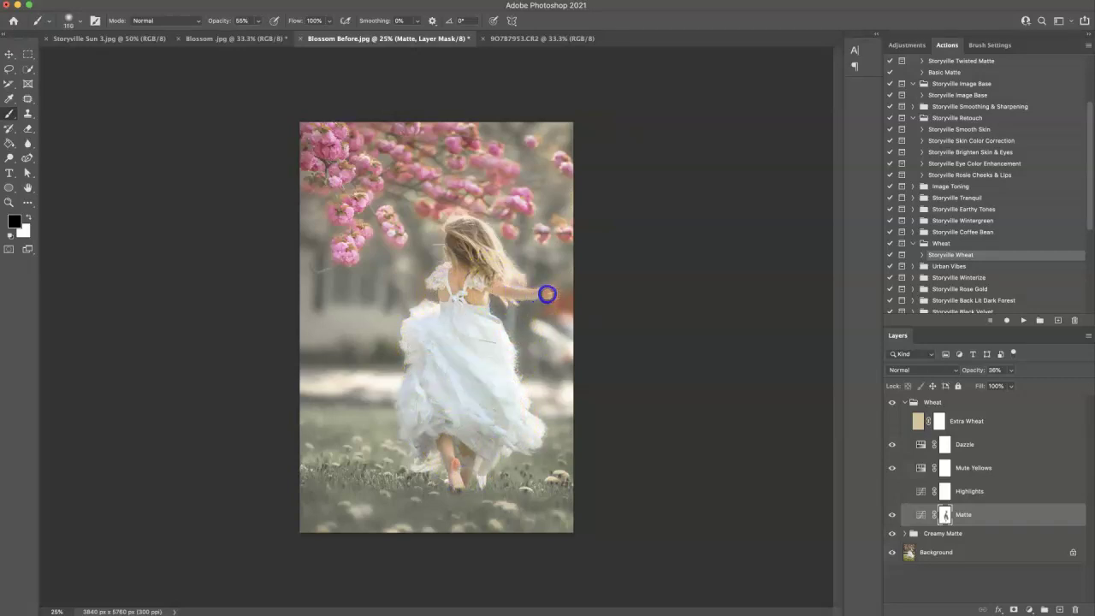
{"action": "left_click", "coordinate": [464, 230]}
{"action": "left_click", "coordinate": [457, 285]}
Step: Paint back the yellow flowers beside the girl's dress on the Mute Yellows layer mask with a small black brush at 55% opacity
{"action": "left_click", "coordinate": [920, 468]}
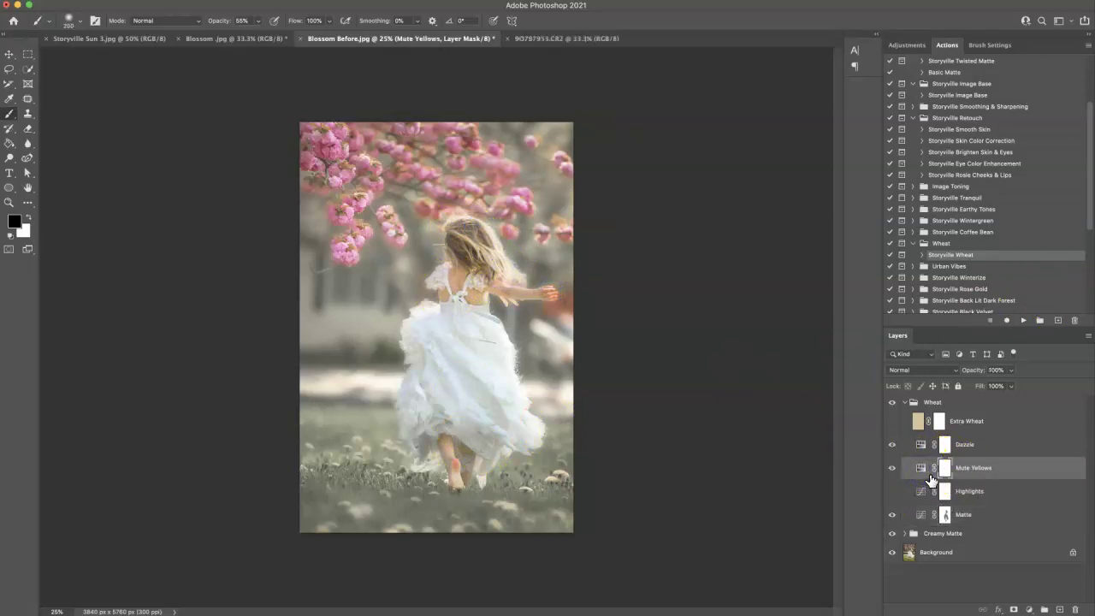
{"action": "left_click_drag", "start_coordinate": [923, 469], "coordinate": [932, 404]}
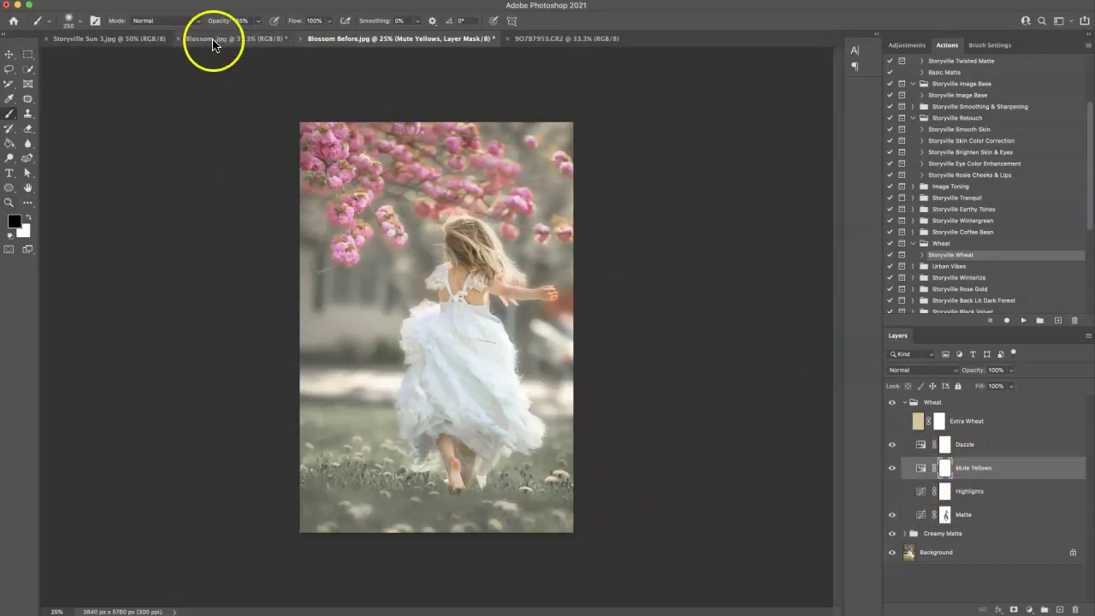
{"action": "key", "text": "super+plus"}
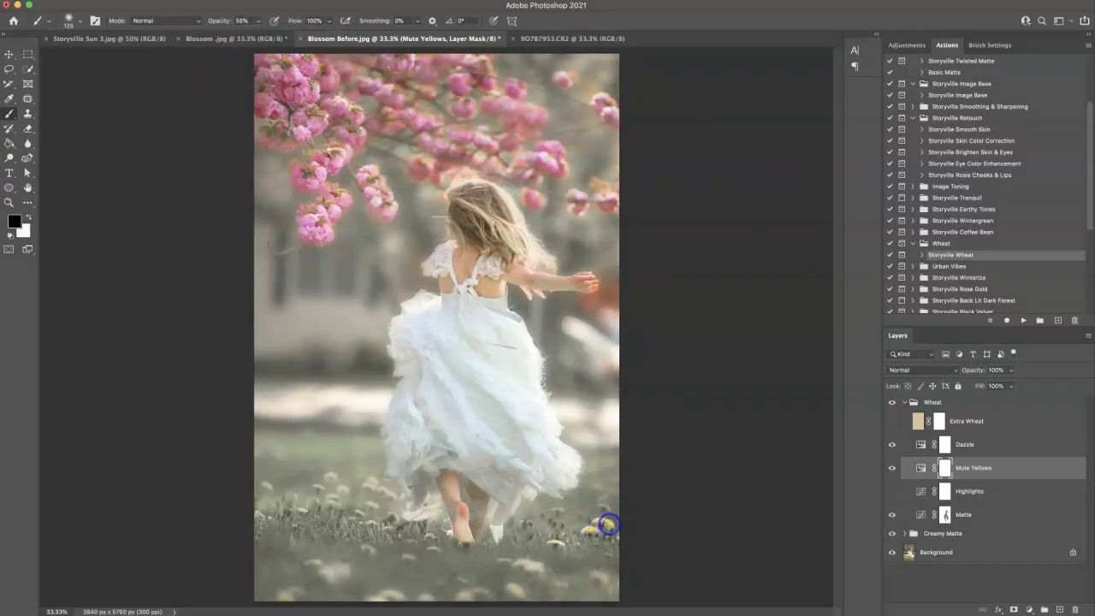
{"action": "left_click_drag", "start_coordinate": [318, 466], "coordinate": [330, 477]}
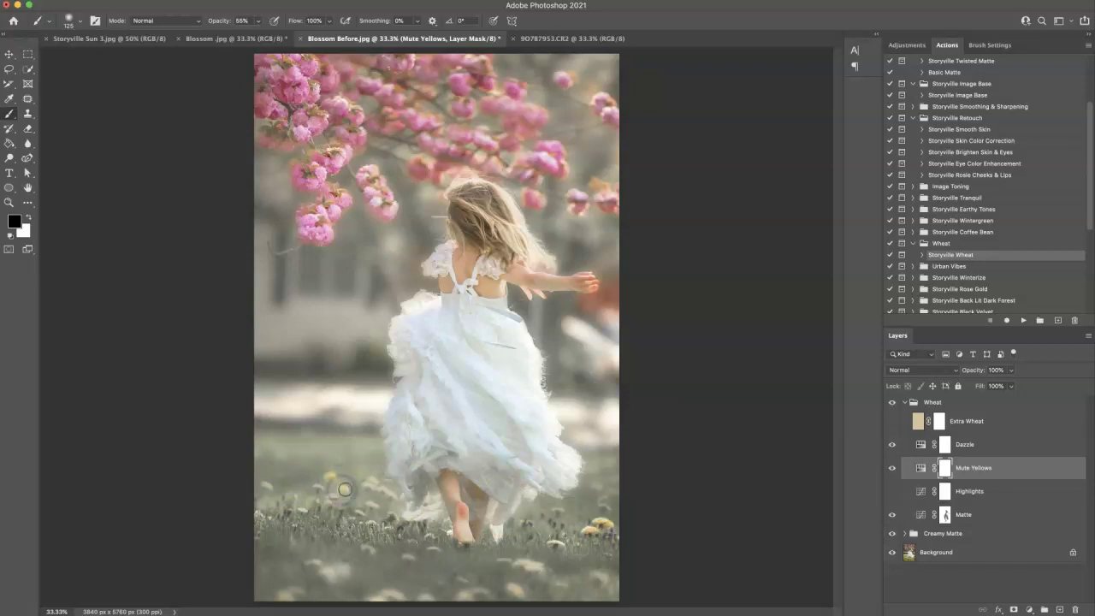
{"action": "key", "text": "bracketleft"}
{"action": "key", "text": "bracketleft"}
{"action": "mouse_move", "coordinate": [319, 488]}
{"action": "left_mouse_down"}
{"action": "mouse_move", "coordinate": [379, 489]}
{"action": "mouse_move", "coordinate": [367, 485]}
{"action": "left_mouse_up"}
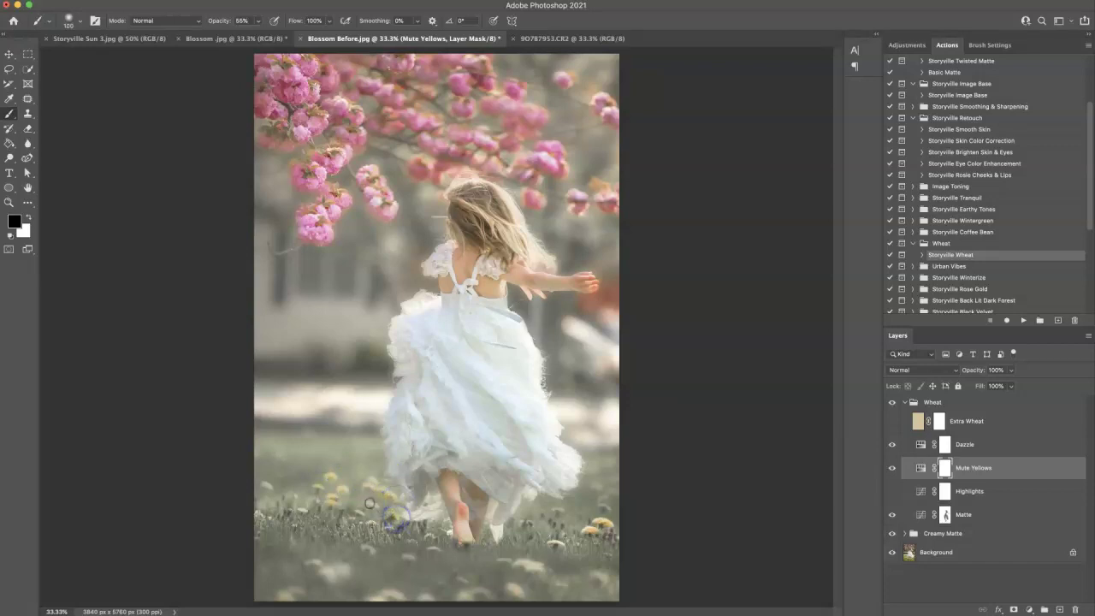
{"action": "key", "text": "bracketright"}
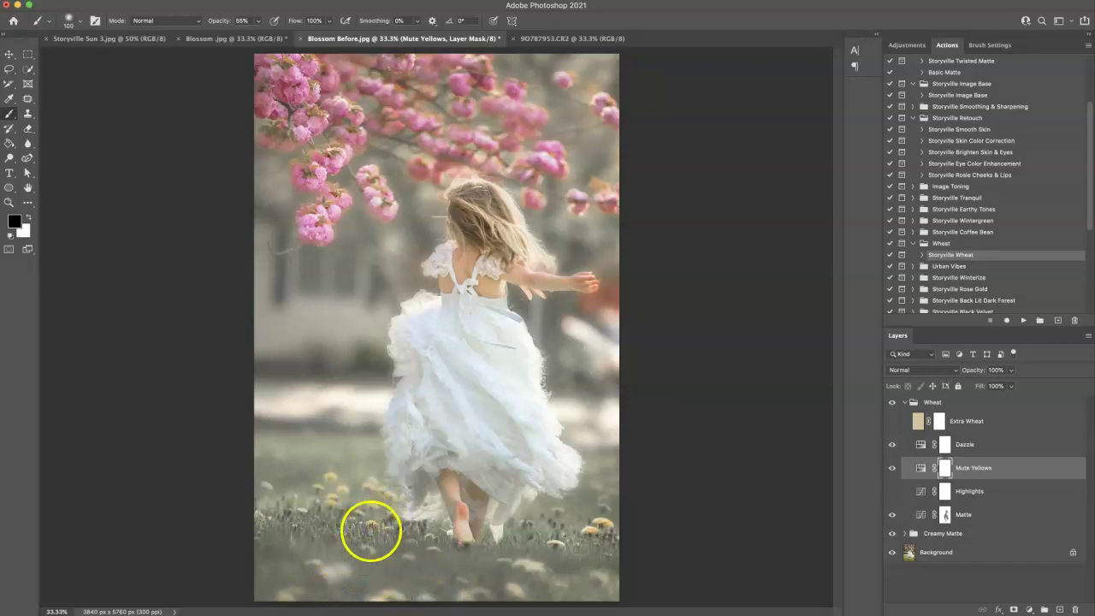
Step: Restore the remaining yellow flowers scattered across the grass and foreground by dabbing black on the Mute Yellows mask
{"action": "left_click", "coordinate": [525, 568]}
{"action": "left_click", "coordinate": [337, 574]}
{"action": "left_click", "coordinate": [382, 596]}
{"action": "left_click", "coordinate": [262, 481]}
{"action": "left_click", "coordinate": [564, 529]}
{"action": "left_click", "coordinate": [562, 506]}
{"action": "left_click", "coordinate": [506, 586]}
{"action": "left_click", "coordinate": [334, 572]}
{"action": "left_click", "coordinate": [344, 499]}
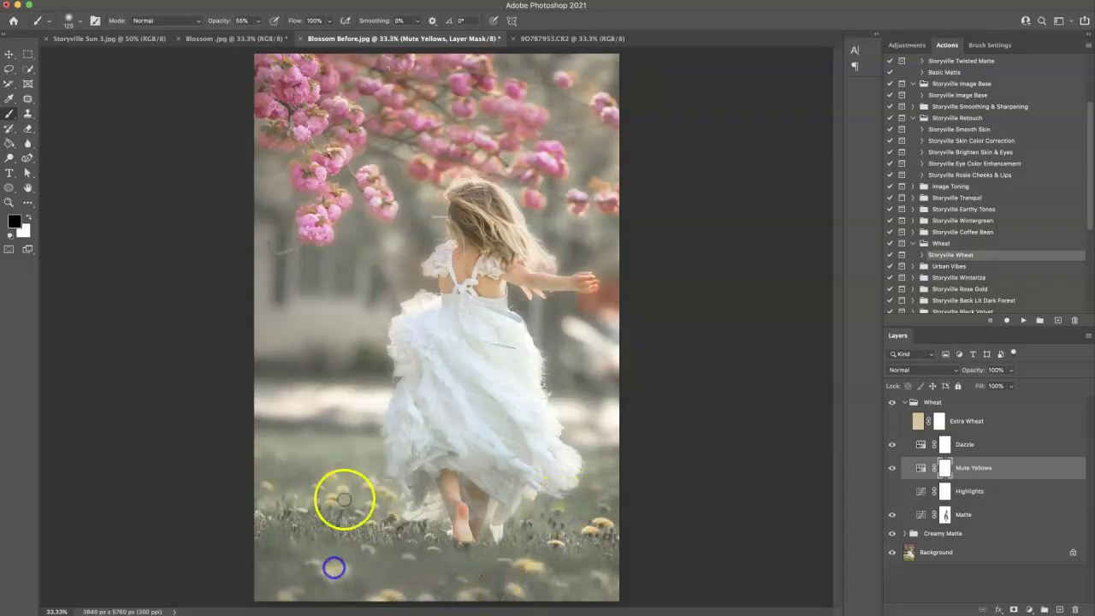
{"action": "left_click", "coordinate": [396, 481]}
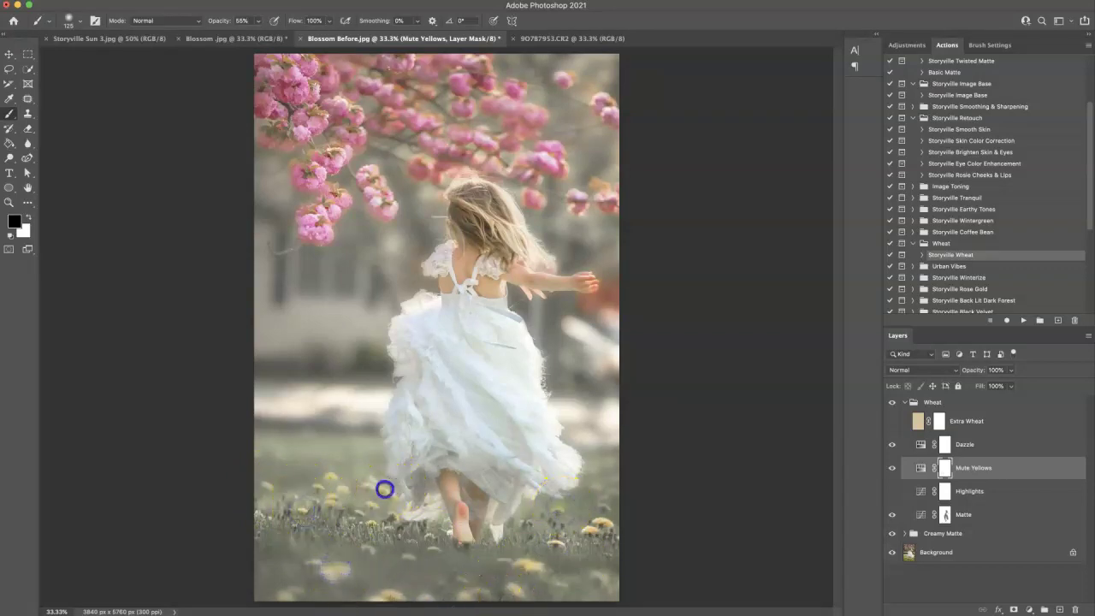
{"action": "key", "text": "ctrl+minus"}
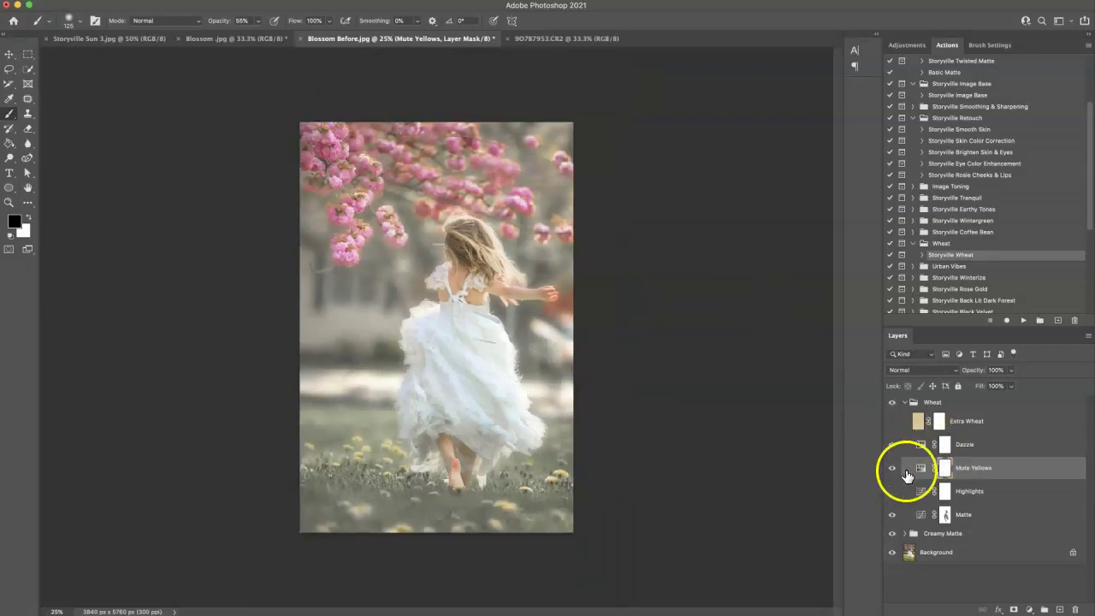
Step: Adjust the Dazzle layer's opacity, and collapse the Wheat group and toggle its visibility to compare before and after
{"action": "left_click", "coordinate": [919, 452]}
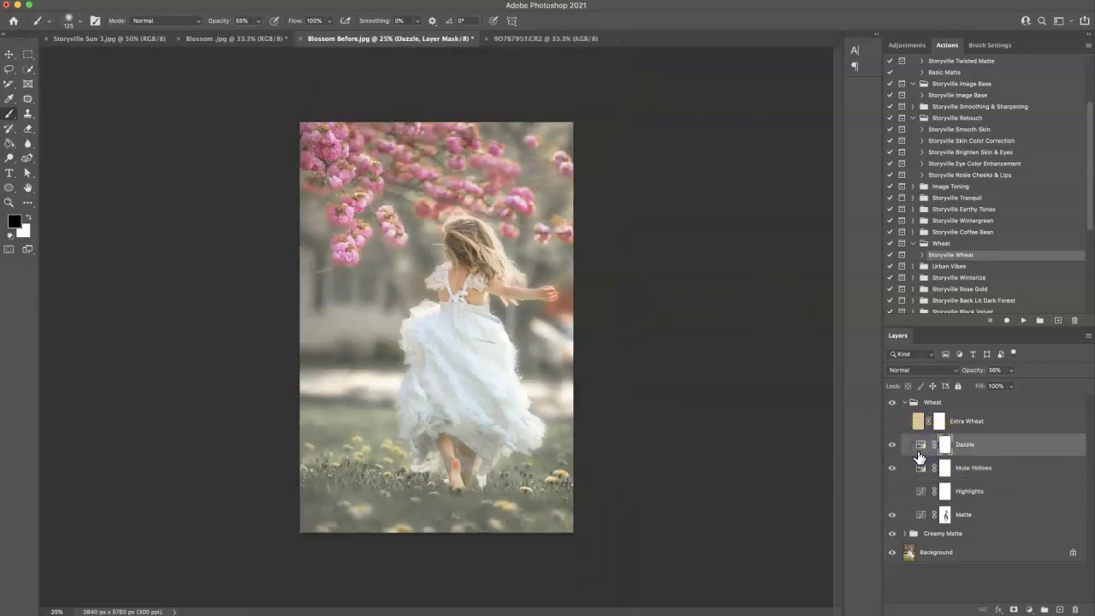
{"action": "left_click", "coordinate": [975, 375]}
{"action": "left_click", "coordinate": [904, 402]}
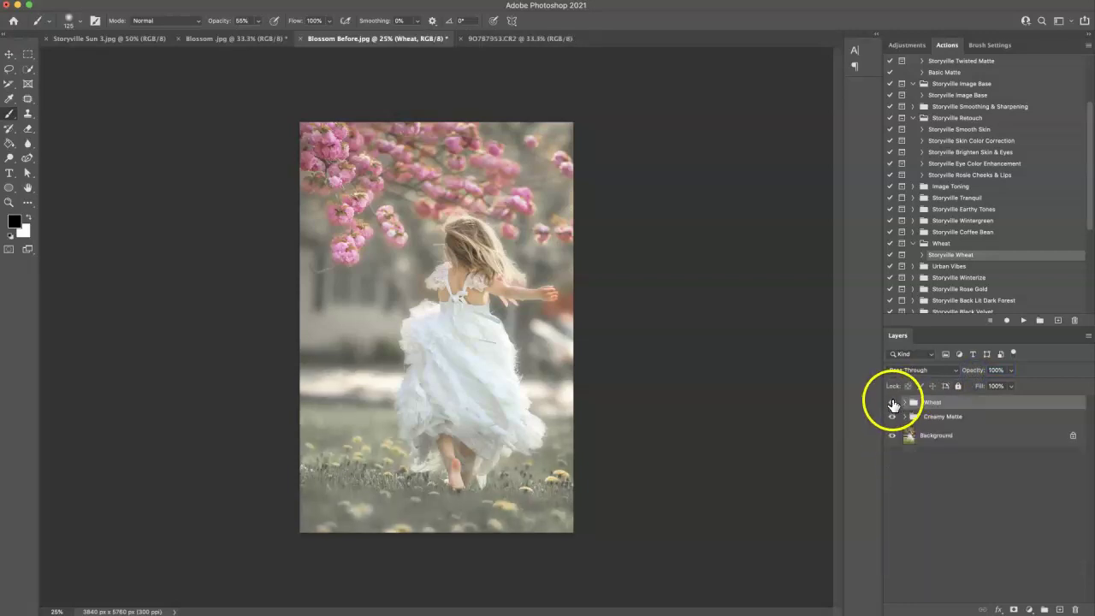
{"action": "left_click", "coordinate": [892, 403]}
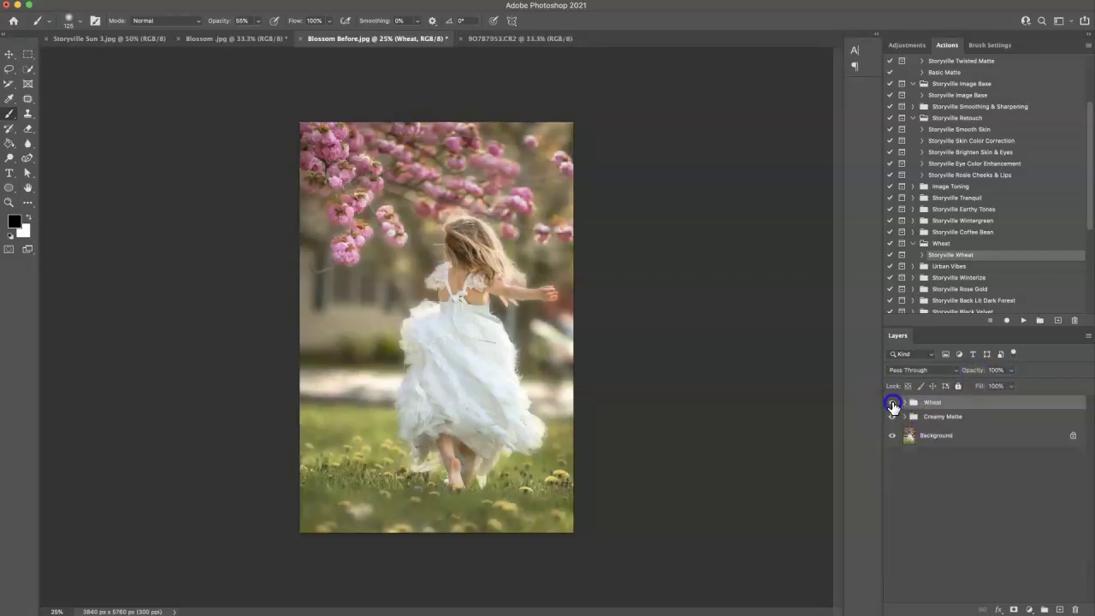
{"action": "left_click", "coordinate": [892, 403]}
{"action": "left_click", "coordinate": [893, 402]}
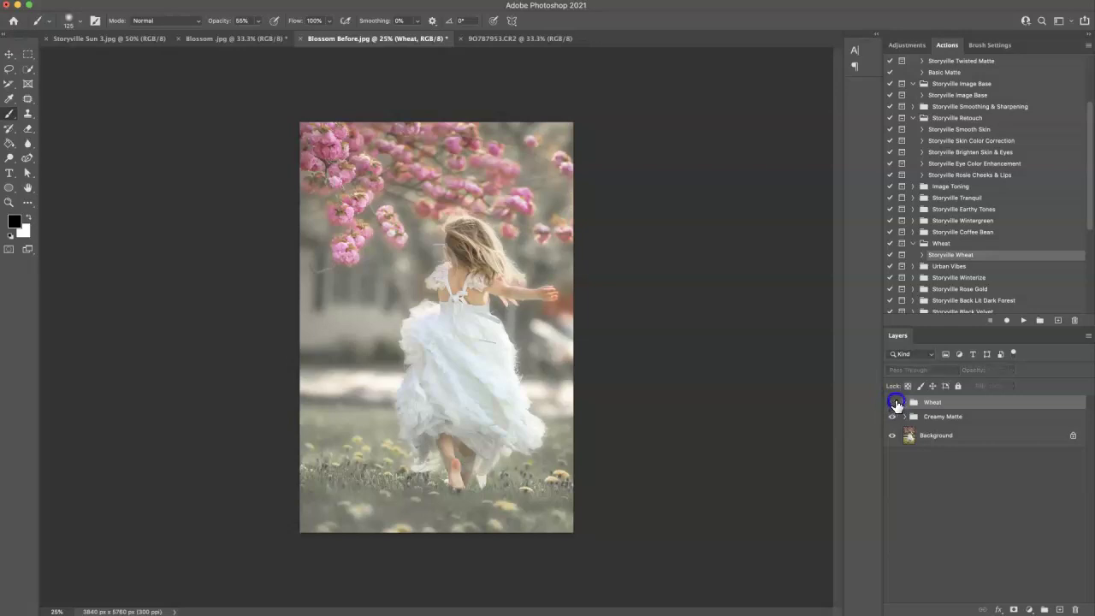
{"action": "left_click", "coordinate": [894, 404]}
Step: Expand the Wheat group and lower the Mute Yellows layer's opacity to bring back some yellow and green
{"action": "left_click", "coordinate": [903, 404]}
{"action": "left_click", "coordinate": [941, 465]}
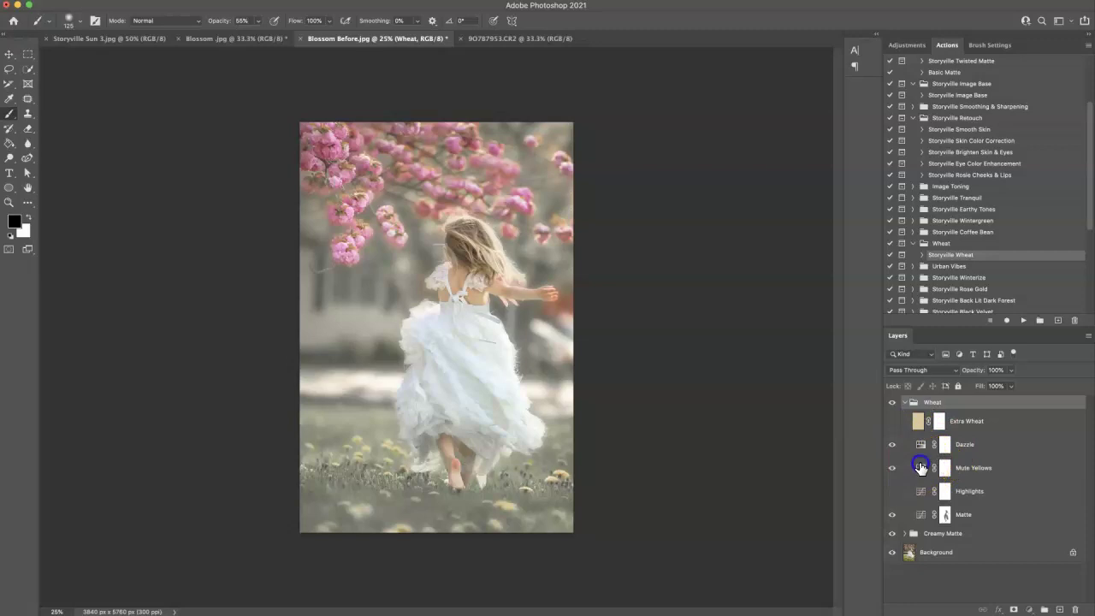
{"action": "left_click_drag", "start_coordinate": [978, 371], "coordinate": [971, 369]}
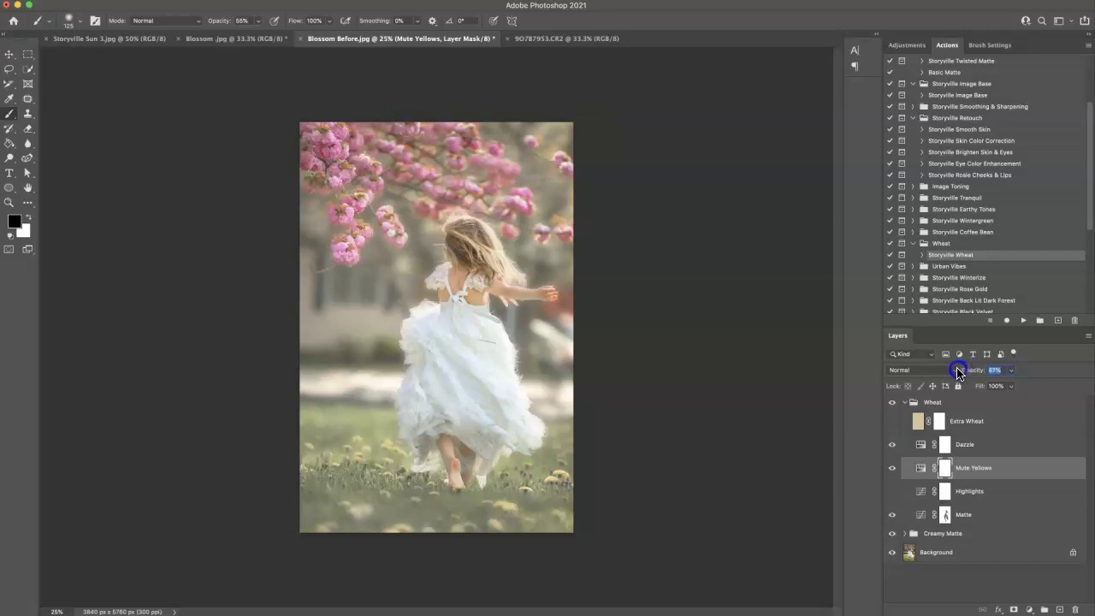
{"action": "left_click_drag", "start_coordinate": [957, 372], "coordinate": [955, 372]}
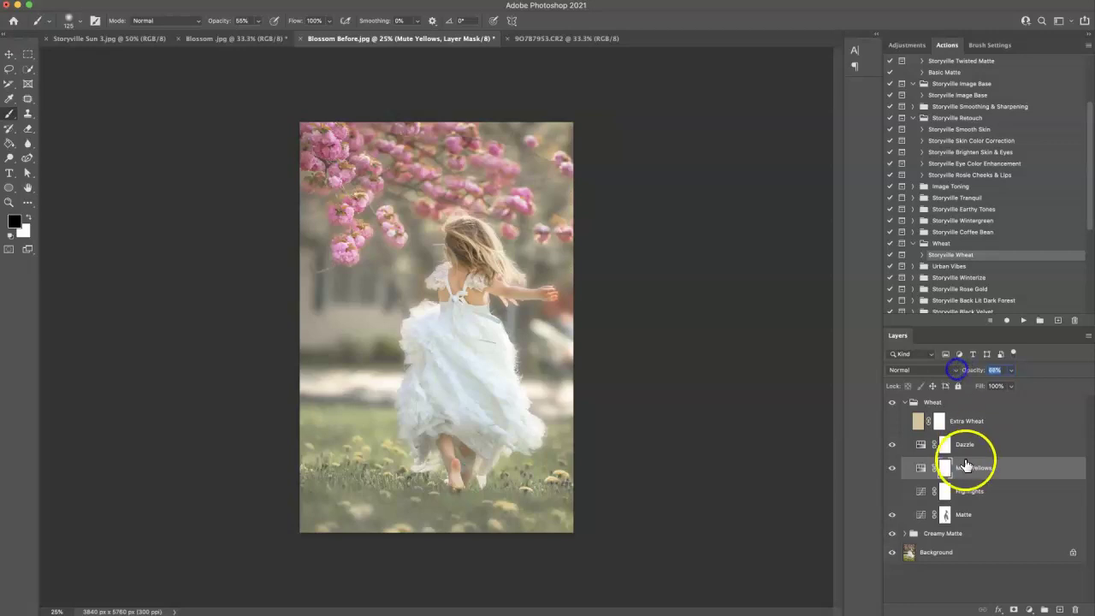
Step: Set the Matte layer's opacity to about 45% and paint the grass on its mask with a large black brush at 100% opacity
{"action": "left_click", "coordinate": [943, 514]}
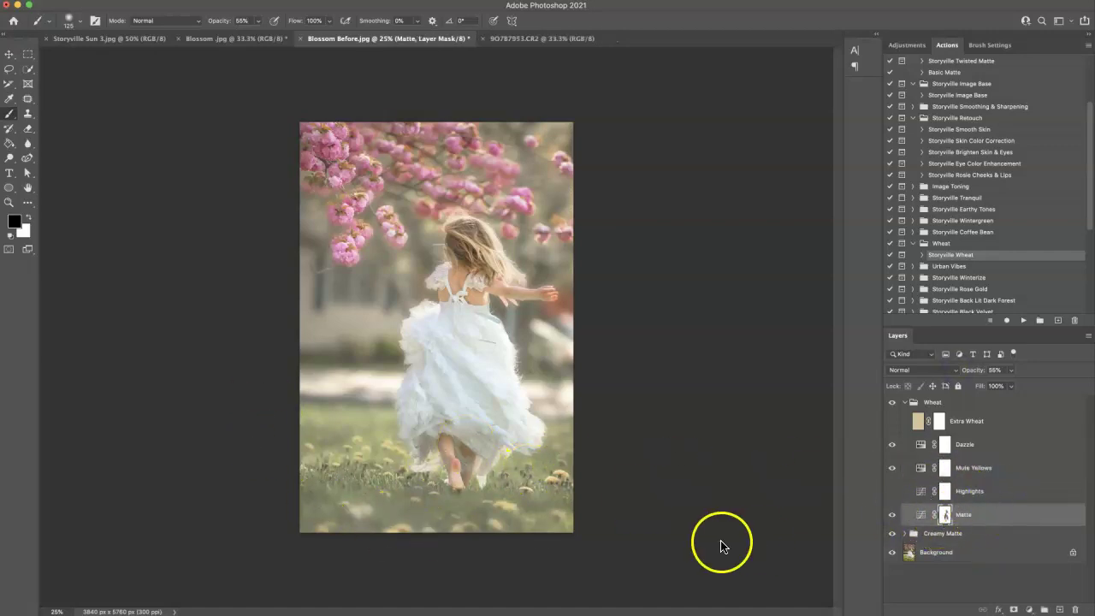
{"action": "left_click_drag", "start_coordinate": [989, 372], "coordinate": [979, 371]}
{"action": "left_click", "coordinate": [220, 21]}
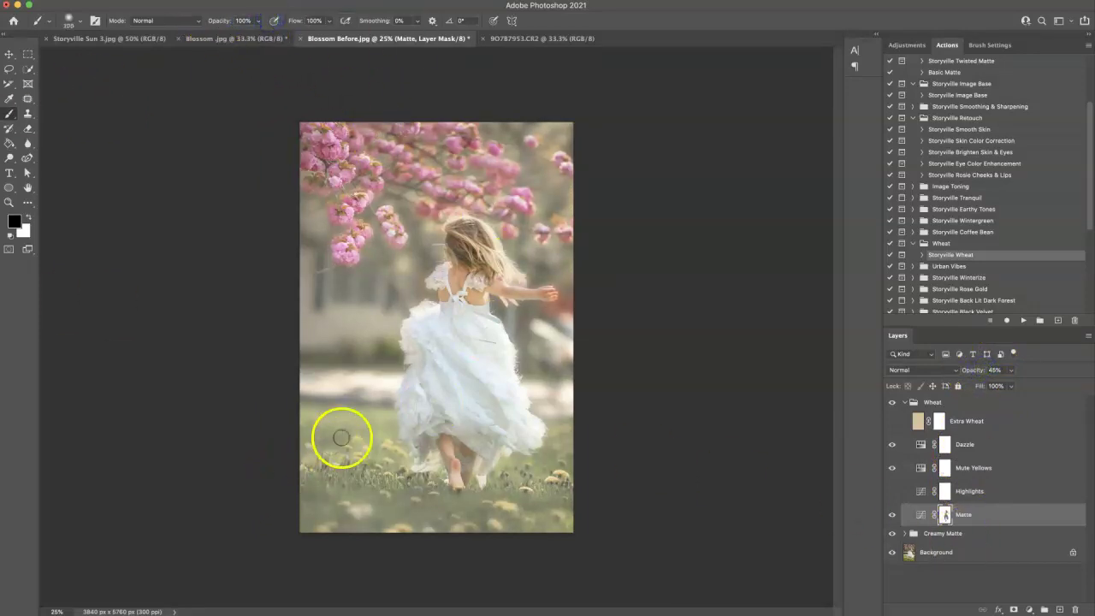
{"action": "mouse_move", "coordinate": [306, 426]}
{"action": "left_mouse_down"}
{"action": "mouse_move", "coordinate": [388, 437]}
{"action": "mouse_move", "coordinate": [378, 460]}
{"action": "mouse_move", "coordinate": [325, 495]}
{"action": "mouse_move", "coordinate": [483, 513]}
{"action": "mouse_move", "coordinate": [386, 539]}
{"action": "mouse_move", "coordinate": [550, 485]}
{"action": "mouse_move", "coordinate": [547, 455]}
{"action": "mouse_move", "coordinate": [394, 492]}
{"action": "mouse_move", "coordinate": [549, 519]}
{"action": "mouse_move", "coordinate": [570, 474]}
{"action": "left_mouse_up"}
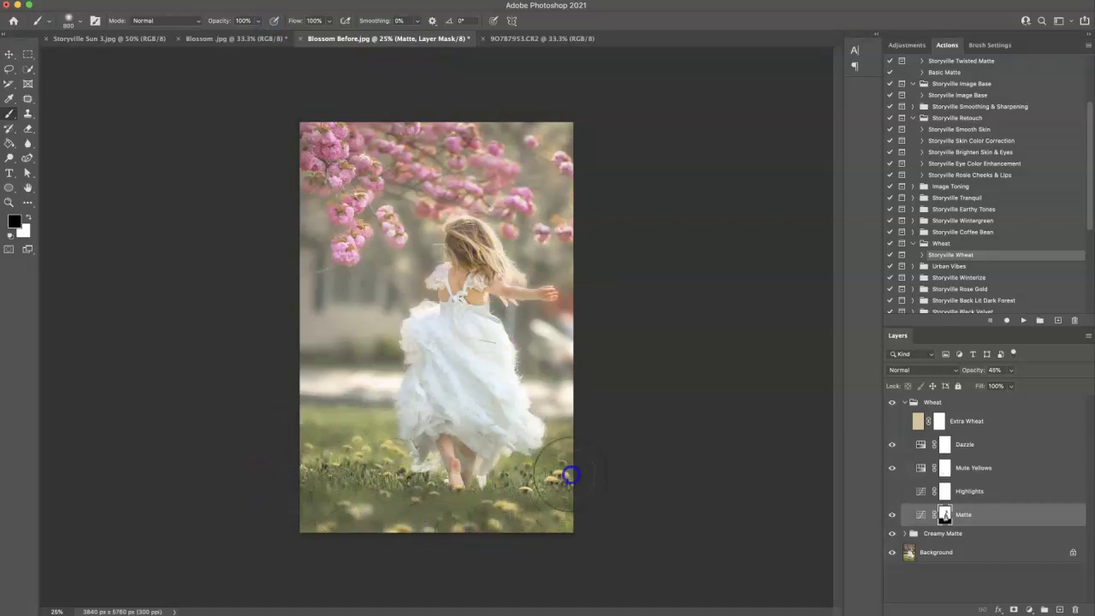
Step: Fine-tune the Mute Yellows layer's opacity, and collapse the Wheat group and compare the image with and without it
{"action": "left_click", "coordinate": [920, 469]}
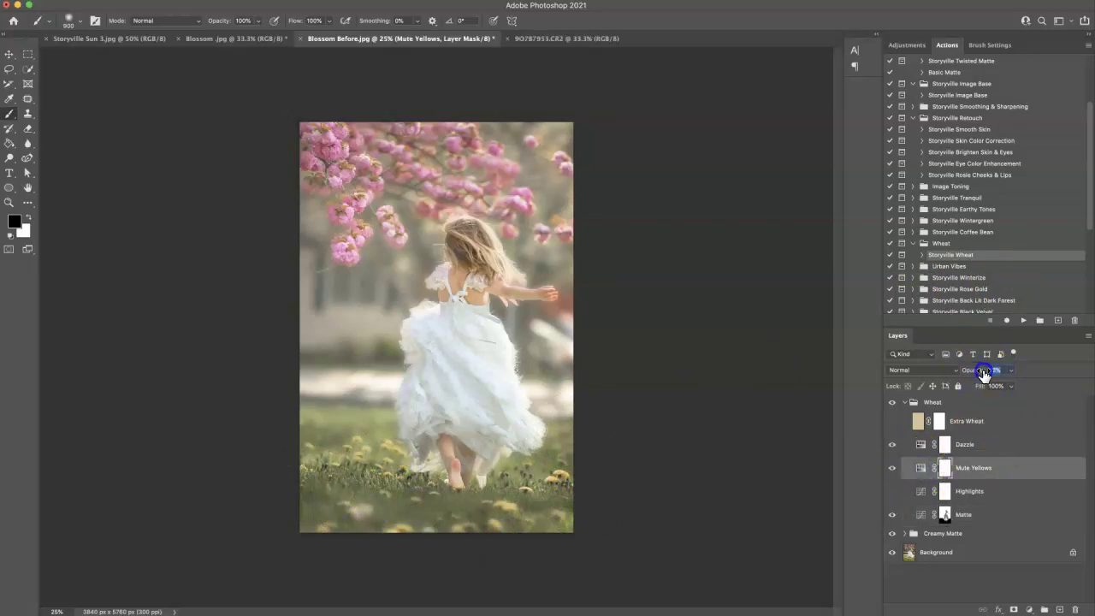
{"action": "left_click", "coordinate": [921, 400]}
{"action": "left_click", "coordinate": [905, 402]}
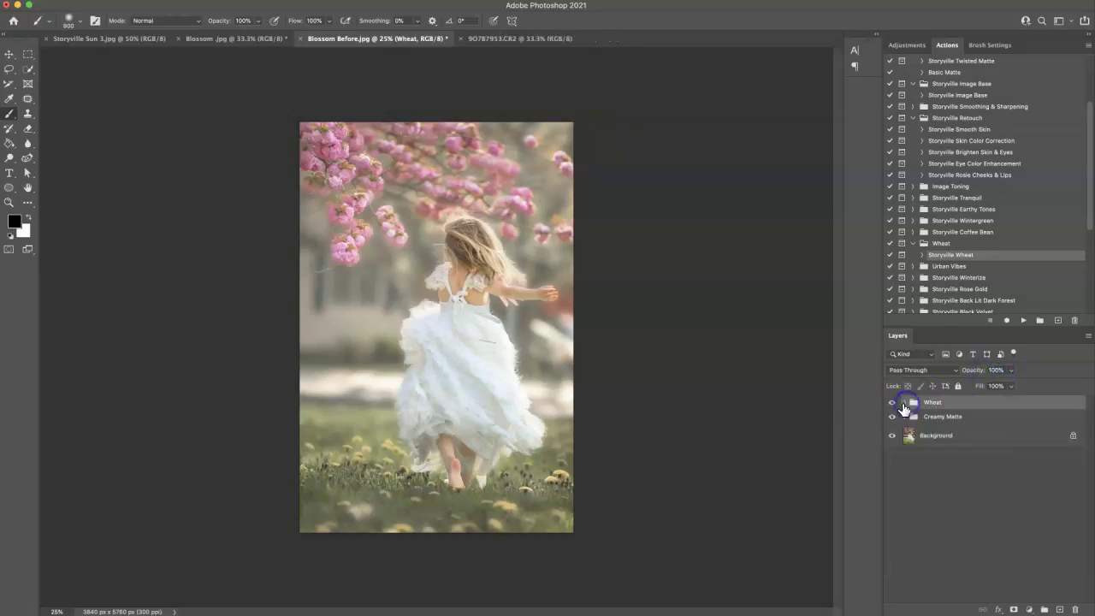
{"action": "left_click", "coordinate": [892, 404]}
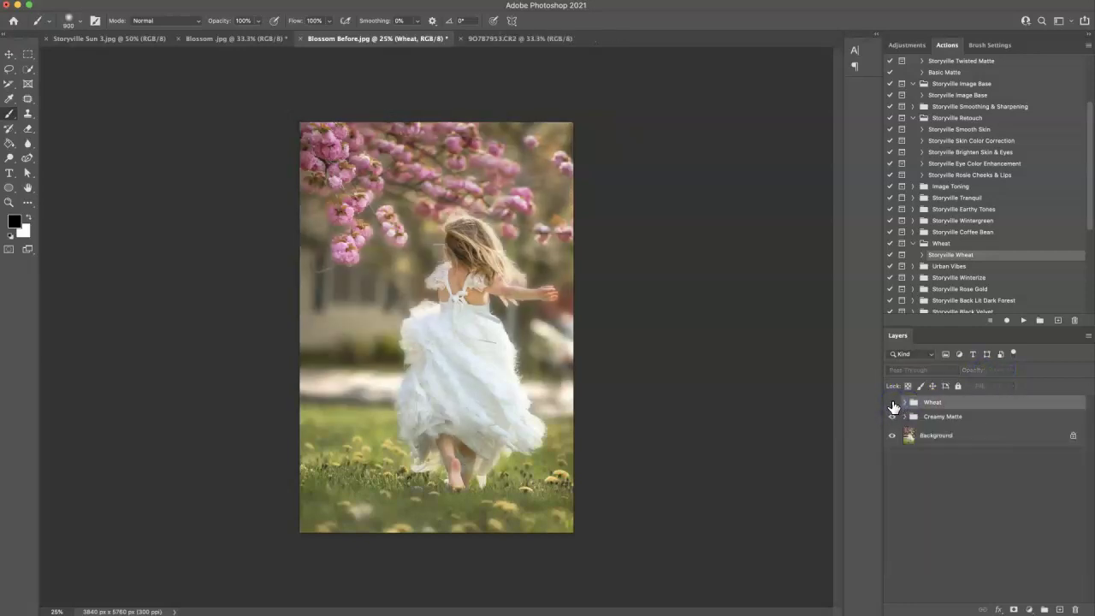
{"action": "left_click", "coordinate": [892, 403]}
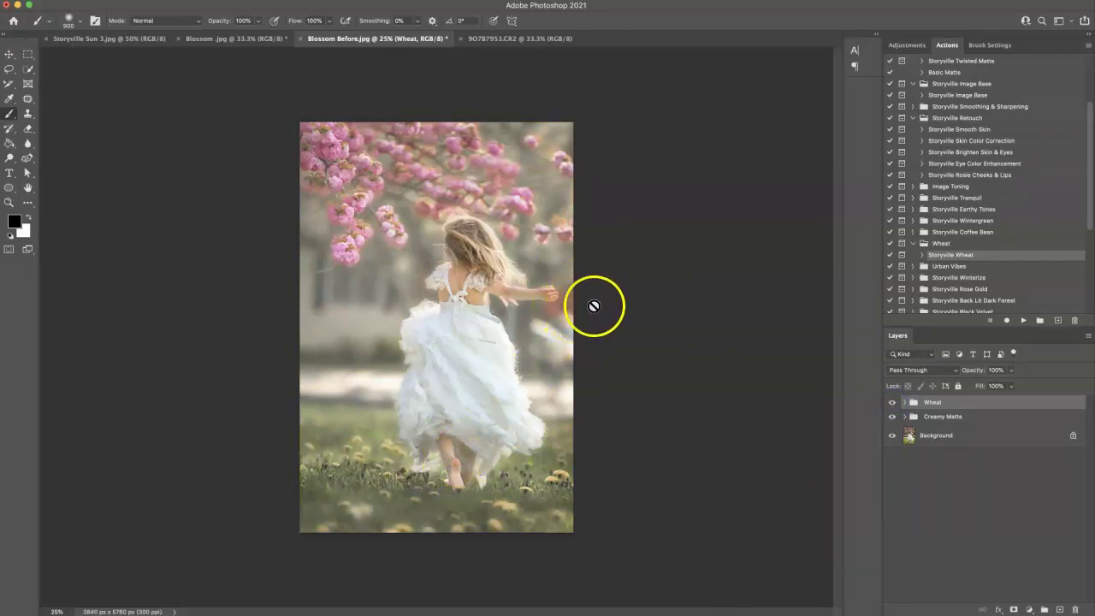
Step: Run the Storyville Skin Color Correction action, continue past its message and expand the resulting group
{"action": "left_click", "coordinate": [976, 142]}
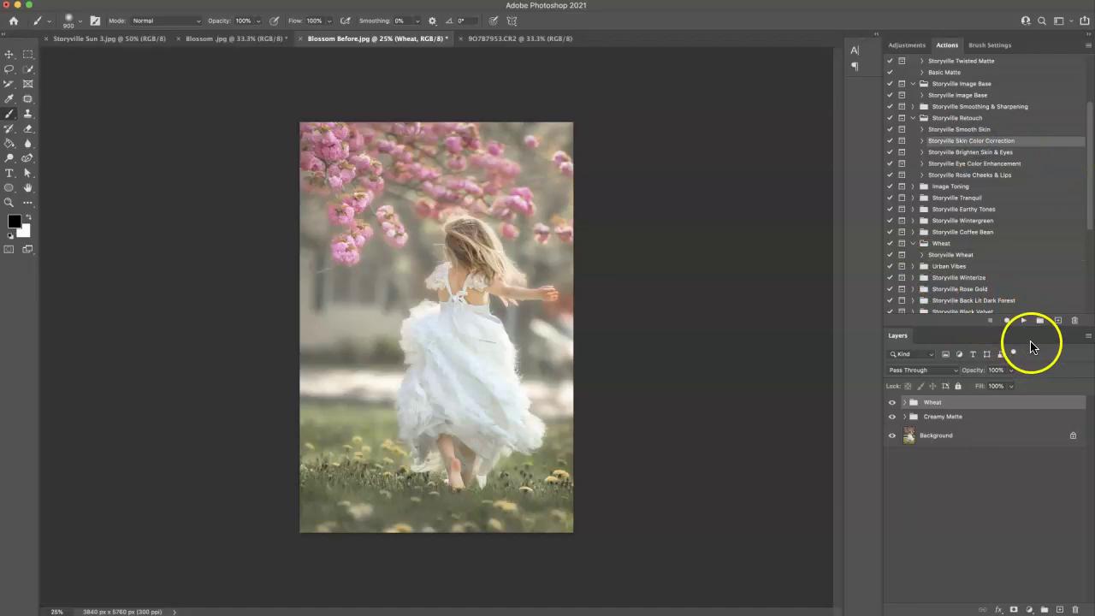
{"action": "left_click", "coordinate": [1024, 321]}
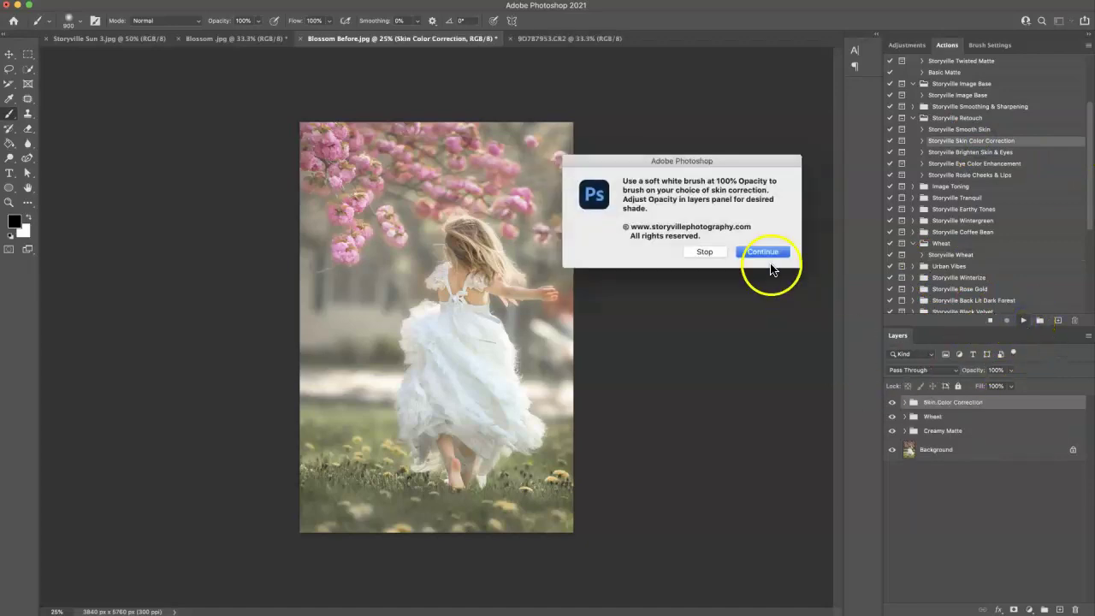
{"action": "left_click", "coordinate": [770, 253]}
{"action": "left_click", "coordinate": [905, 403]}
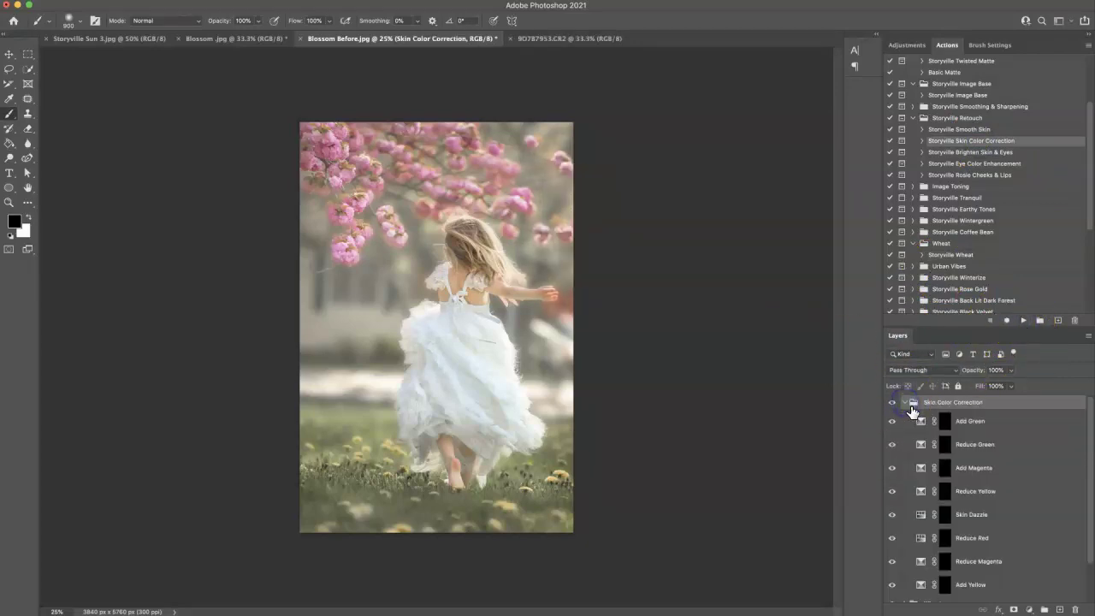
Step: Paint the girl's reddish hand, arm and feet on the Reduce Red layer mask with a size 175 white brush at 100% opacity
{"action": "left_click", "coordinate": [944, 538]}
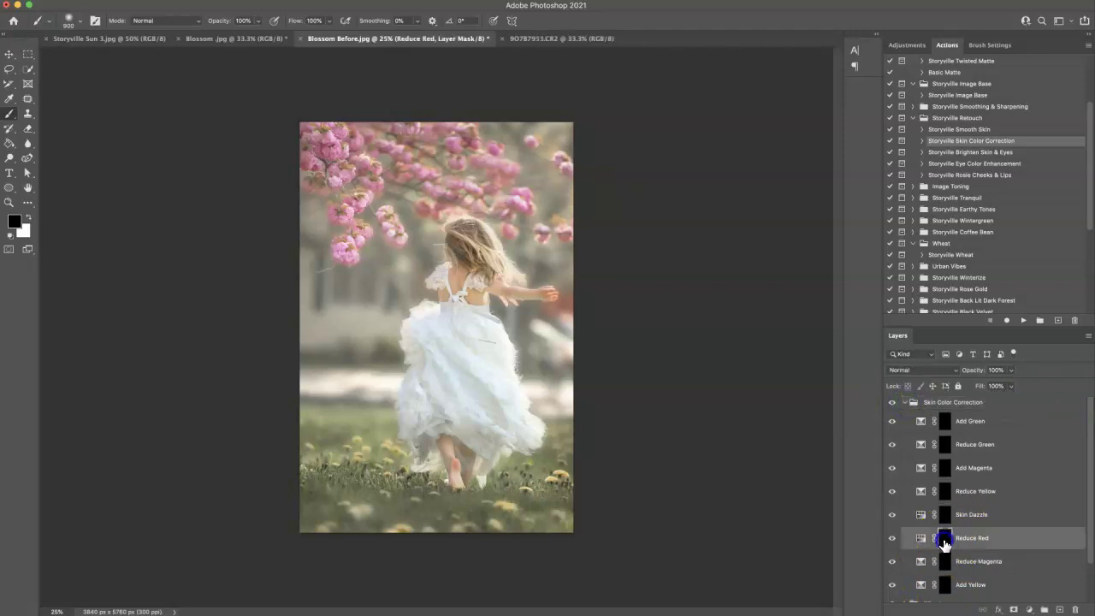
{"action": "left_click", "coordinate": [26, 217]}
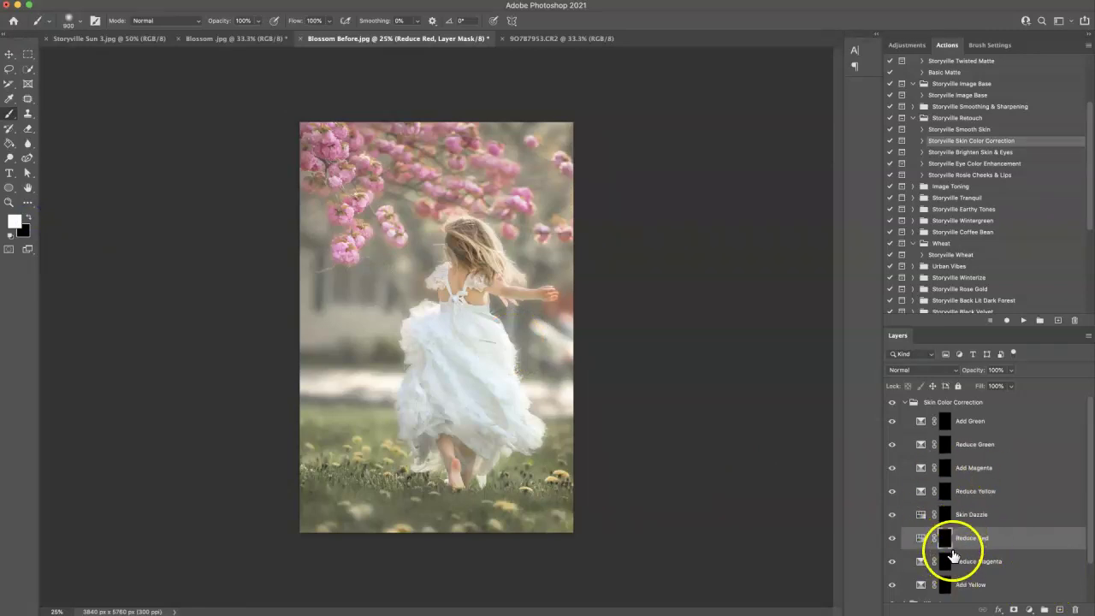
{"action": "key", "text": "super+equal"}
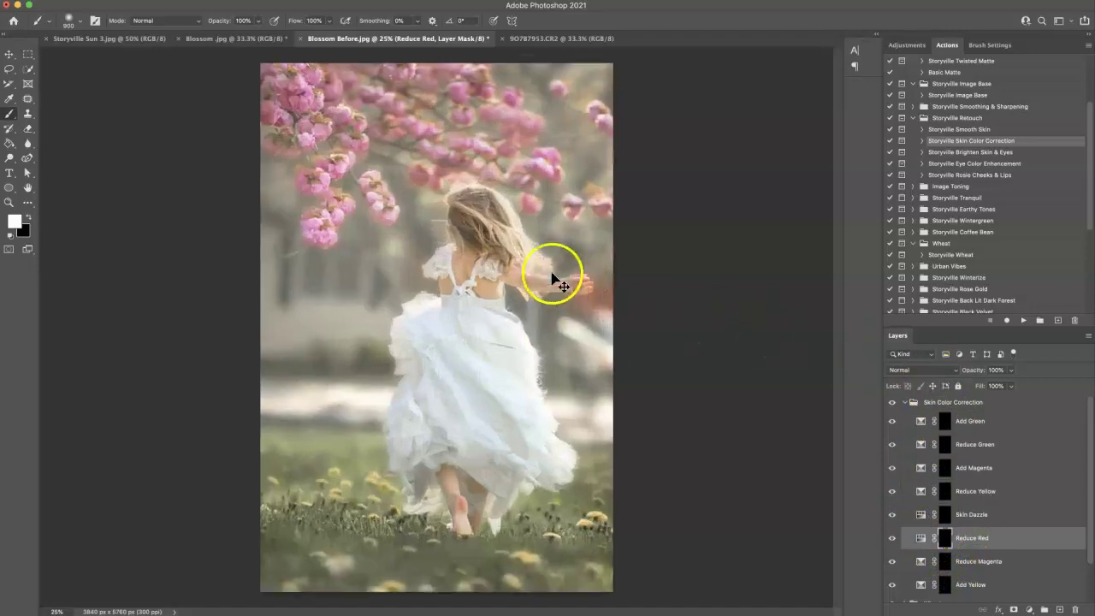
{"action": "key", "text": "bracketleft"}
{"action": "key", "text": "bracketleft"}
{"action": "key", "text": "bracketleft"}
{"action": "key", "text": "bracketleft"}
{"action": "key", "text": "bracketleft"}
{"action": "key", "text": "bracketleft"}
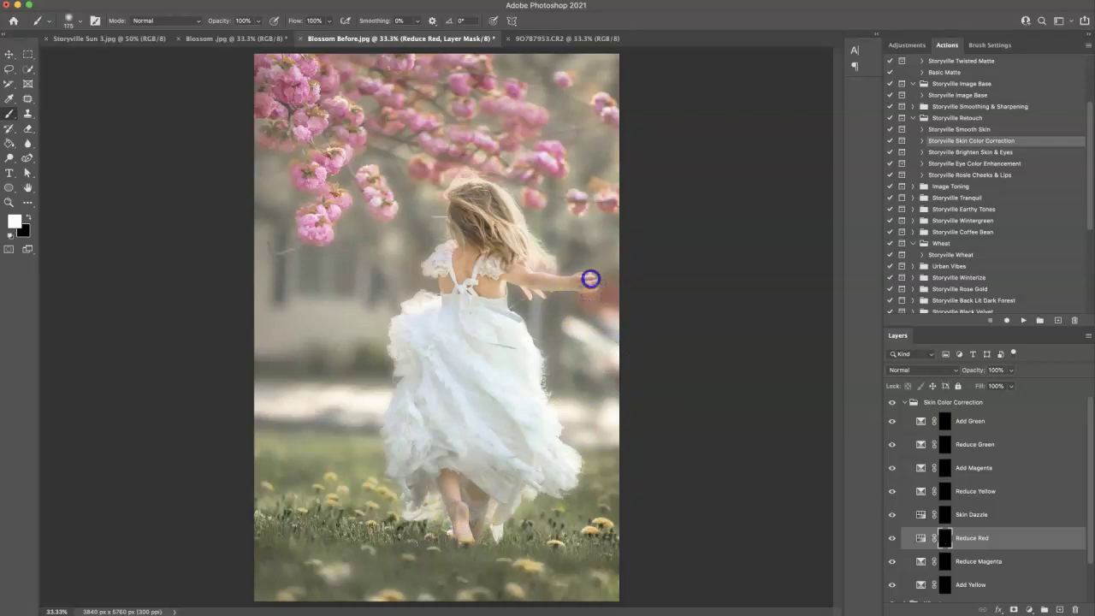
Step: Lower the Reduce Red layer's opacity, and collapse the Skin Color Correction group and toggle its visibility to compare
{"action": "left_click_drag", "start_coordinate": [976, 370], "coordinate": [971, 370]}
{"action": "left_click", "coordinate": [904, 402]}
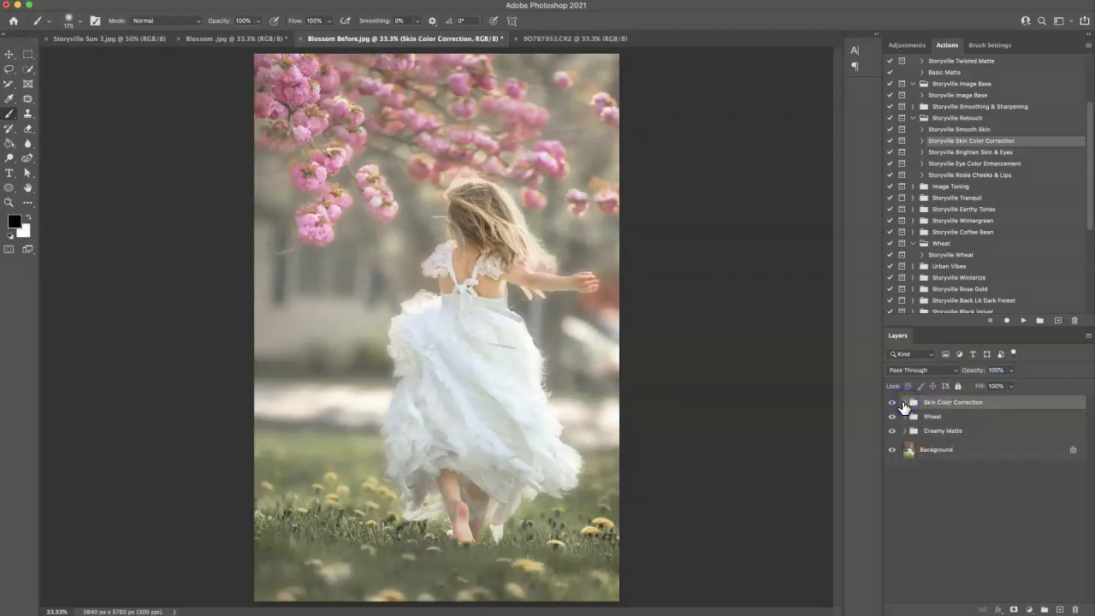
{"action": "left_click", "coordinate": [894, 402]}
Step: Copy the whole Storyville Sun 3.jpg overlay and paste it into Blossom Before.jpg above the Skin Color Correction group
{"action": "left_click", "coordinate": [91, 44]}
{"action": "scroll", "coordinate": [77, 77], "scroll_direction": "right", "scroll_amount": 1}
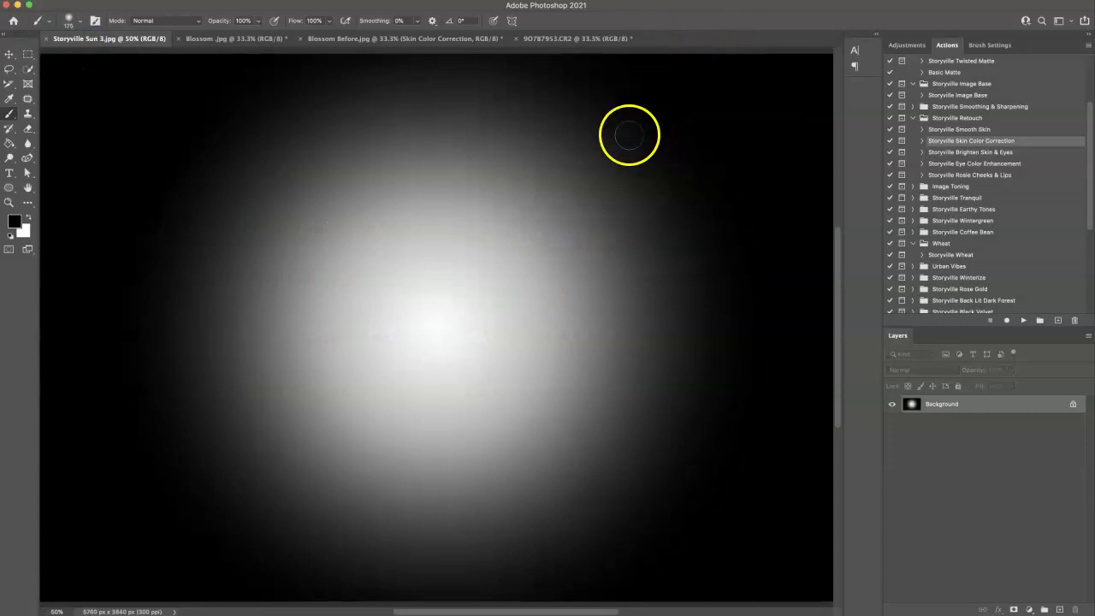
{"action": "key", "text": "super+a"}
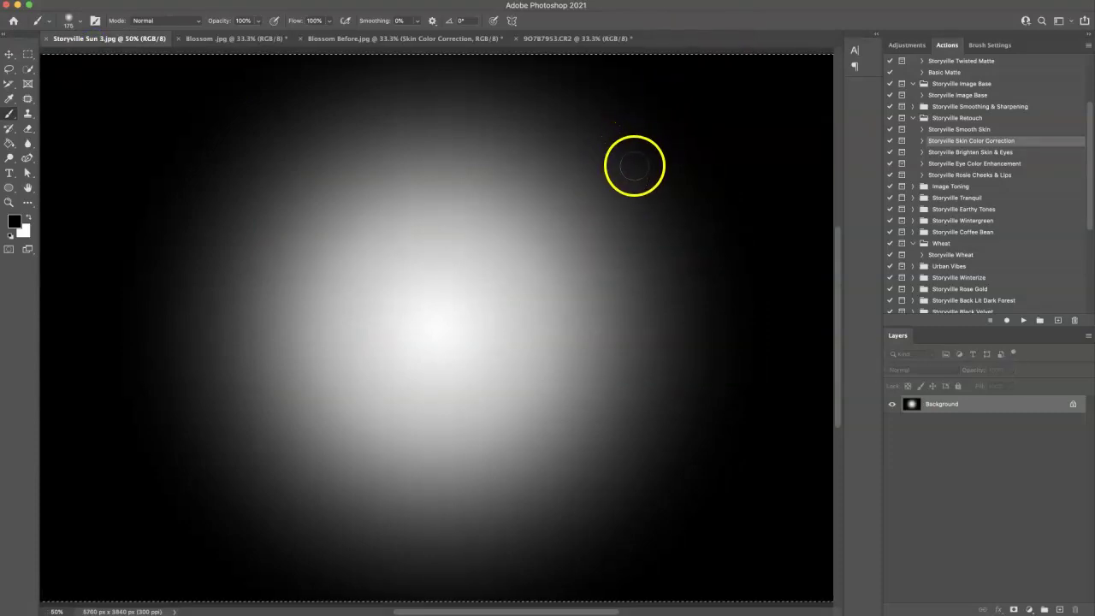
{"action": "left_click", "coordinate": [369, 39]}
{"action": "key", "text": "super+v"}
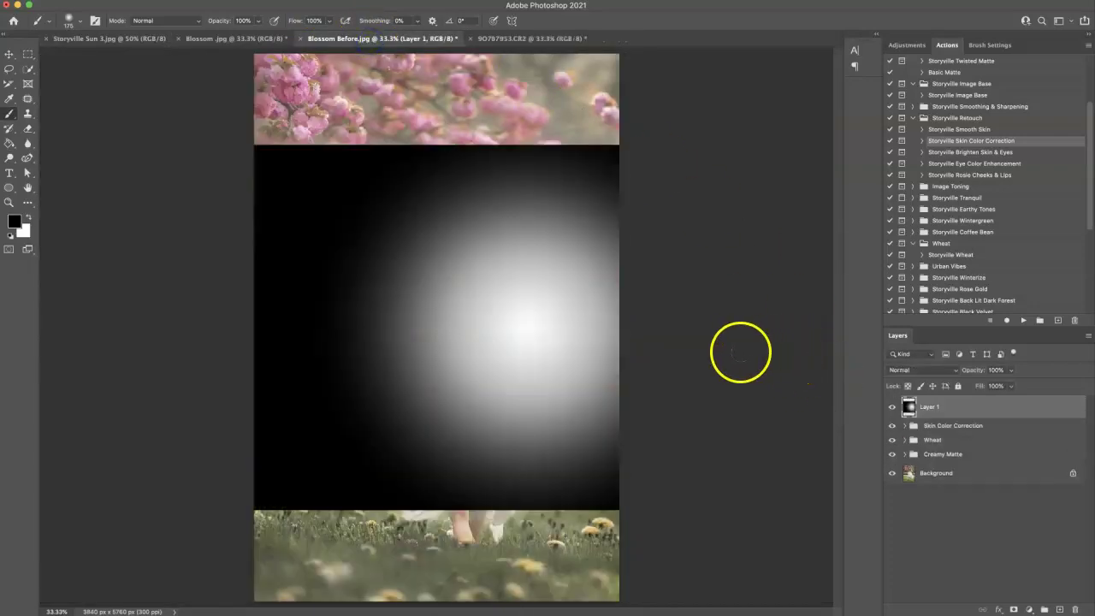
Step: Set the pasted sun overlay layer to Screen blending and transform it so its glow falls along the photo's upper right edge
{"action": "left_click", "coordinate": [902, 370]}
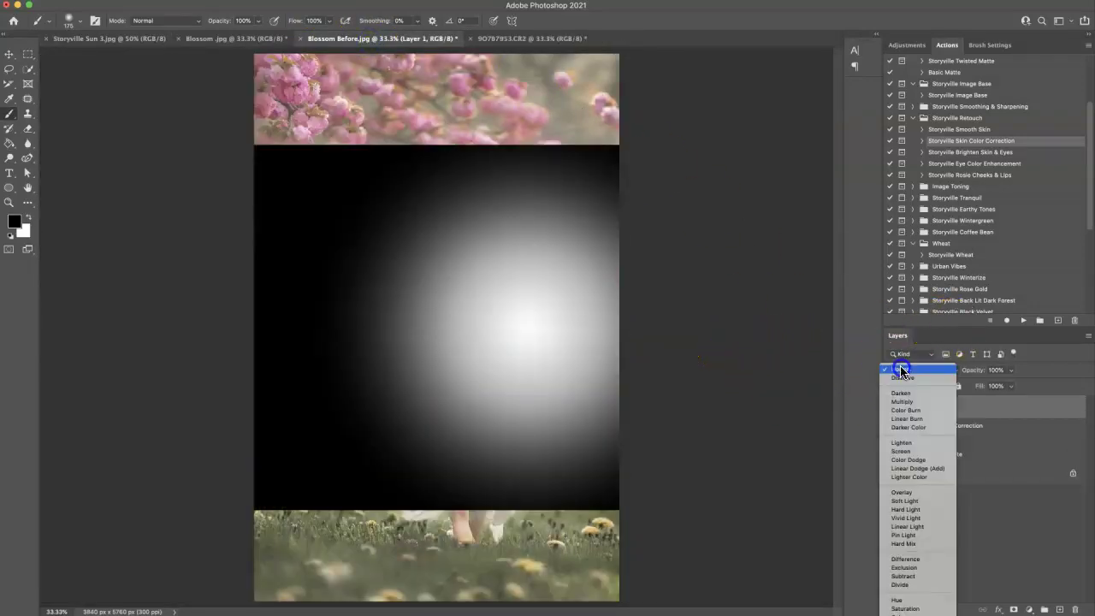
{"action": "left_click", "coordinate": [902, 450]}
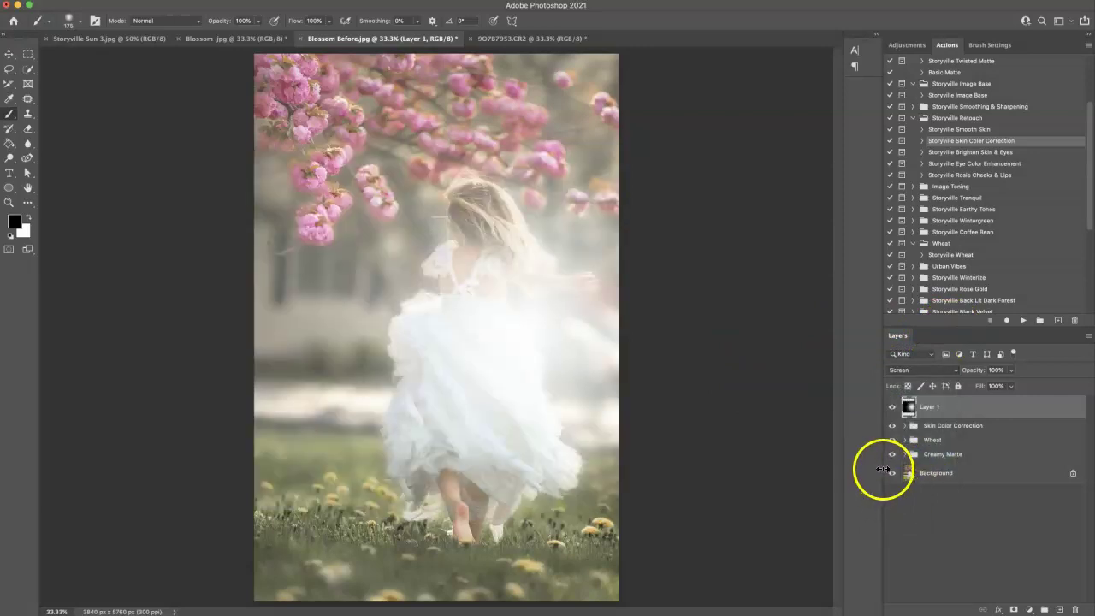
{"action": "key", "text": "super+t"}
{"action": "left_click_drag", "start_coordinate": [255, 144], "coordinate": [319, 143]}
{"action": "left_click_drag", "start_coordinate": [695, 348], "coordinate": [742, 237]}
{"action": "left_click_drag", "start_coordinate": [602, 398], "coordinate": [608, 440]}
{"action": "left_click_drag", "start_coordinate": [685, 342], "coordinate": [482, 566]}
{"action": "left_click_drag", "start_coordinate": [471, 447], "coordinate": [696, 335]}
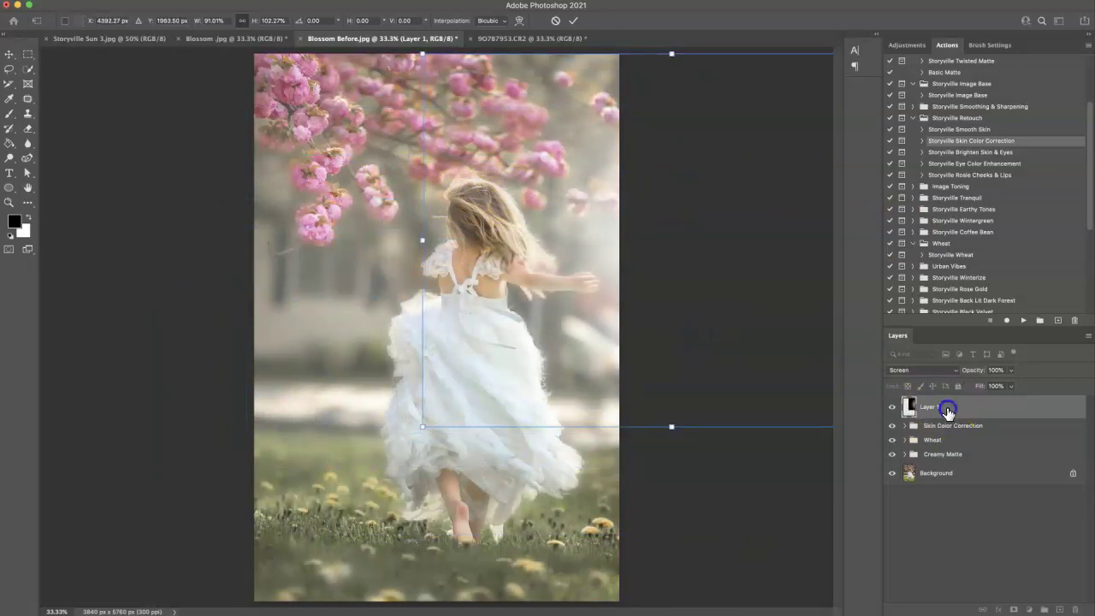
{"action": "key", "text": "Return"}
{"action": "key", "text": "b"}
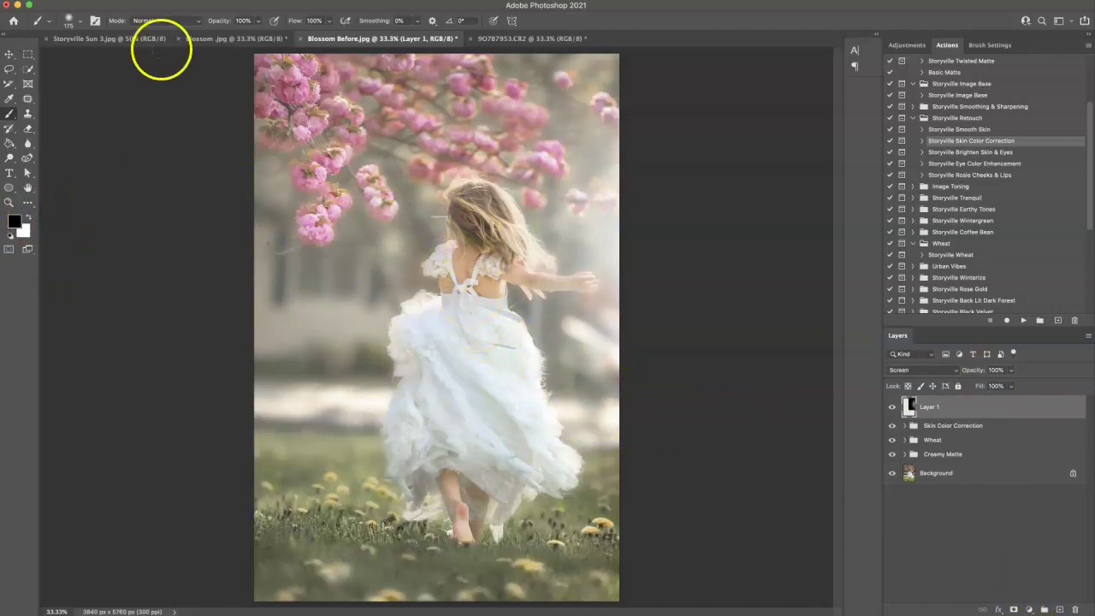
Step: Apply a Gaussian Blur with a radius of about 44.4 pixels to the sun overlay layer
{"action": "left_click", "coordinate": [210, 0]}
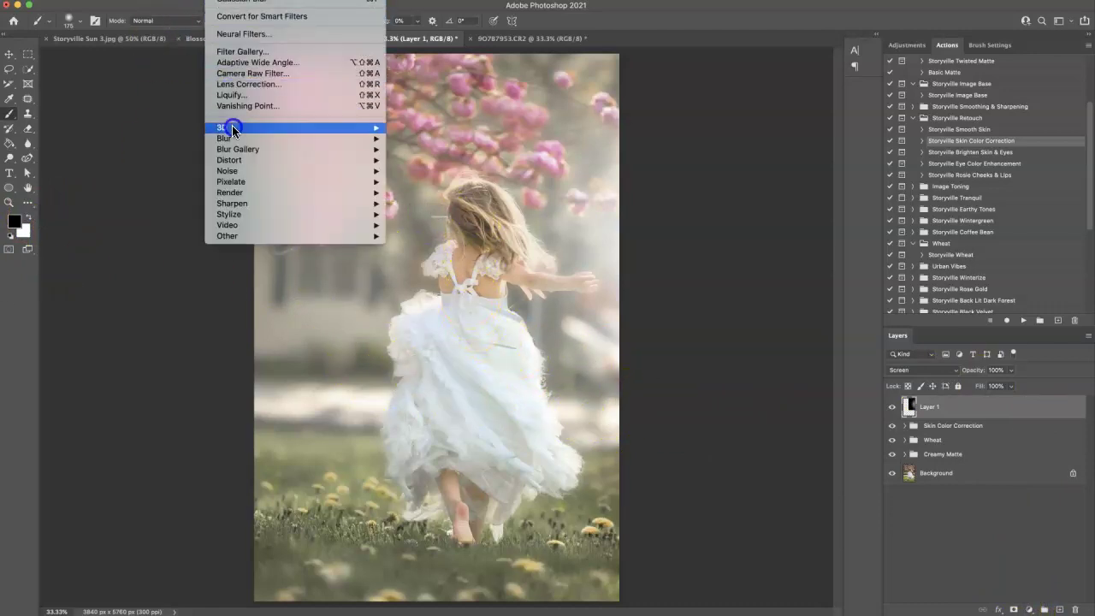
{"action": "mouse_move", "coordinate": [227, 138]}
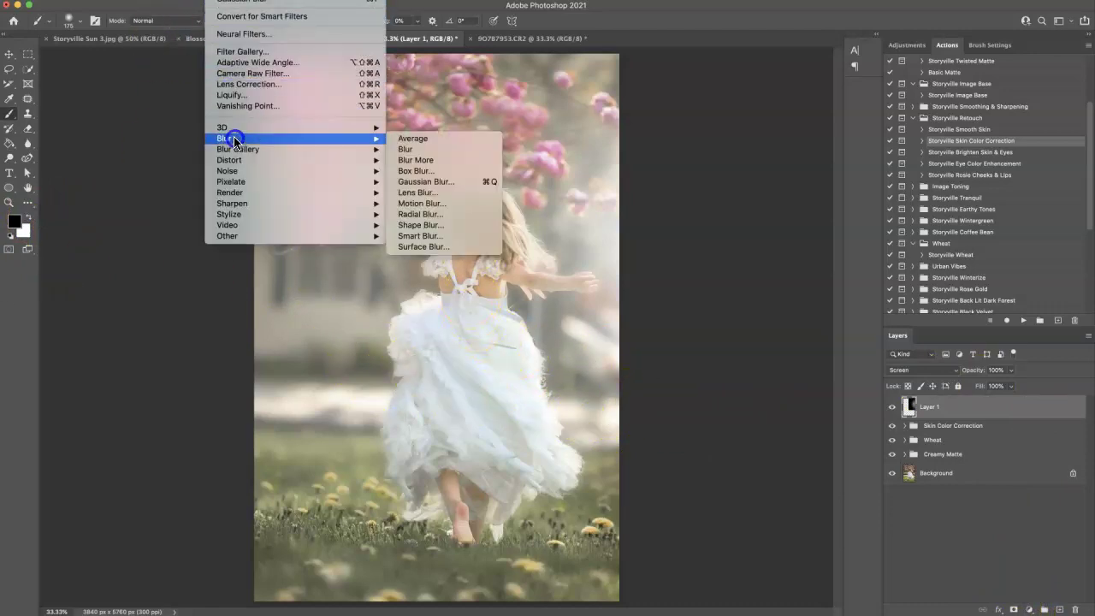
{"action": "left_click", "coordinate": [448, 190]}
{"action": "left_click_drag", "start_coordinate": [880, 284], "coordinate": [876, 287]}
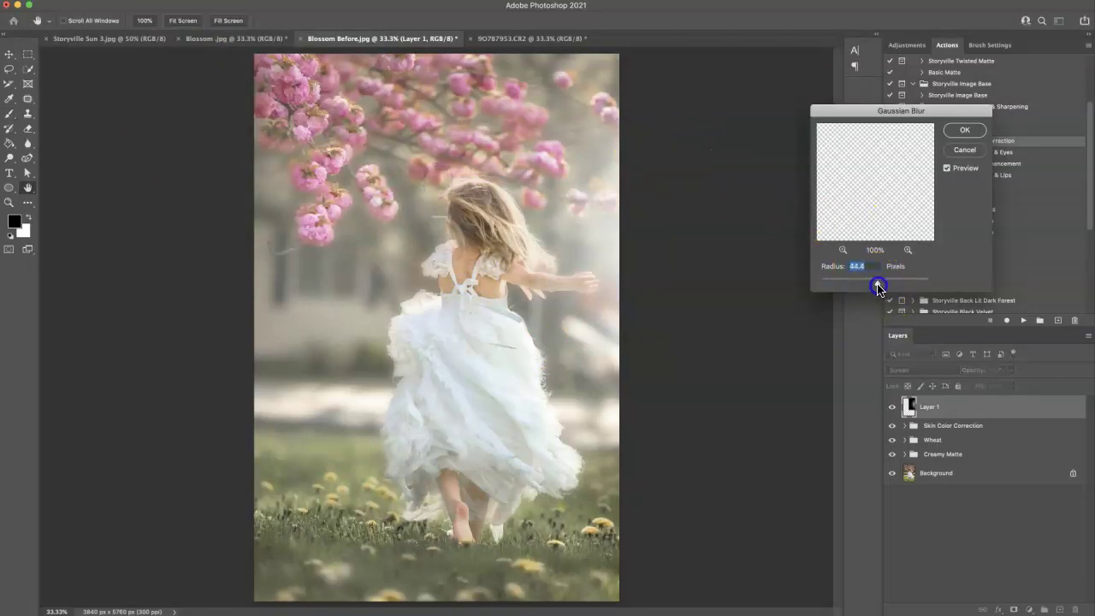
{"action": "left_click", "coordinate": [949, 133]}
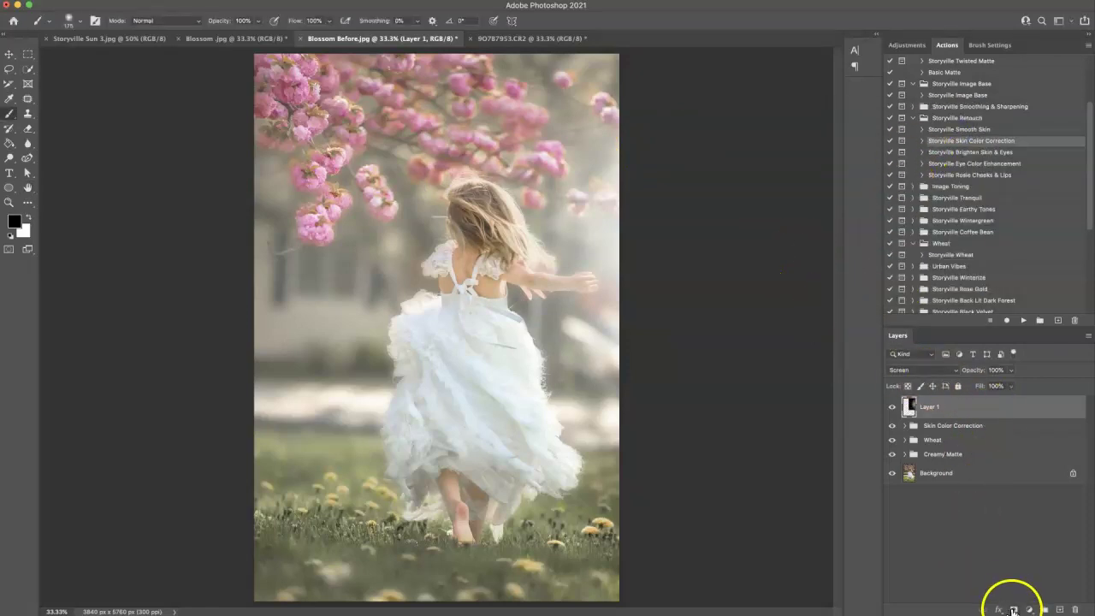
Step: Add a layer mask to the sun overlay and paint the haze off the girl's hair and arm with a black brush at 43% opacity
{"action": "left_click", "coordinate": [1014, 608]}
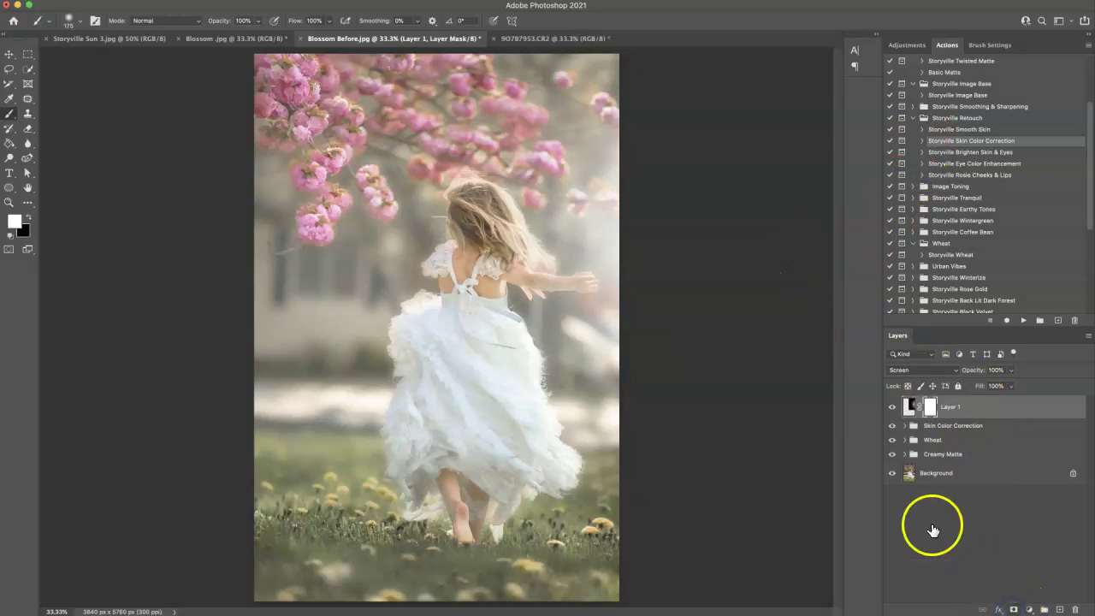
{"action": "left_click", "coordinate": [29, 221]}
{"action": "left_click", "coordinate": [29, 220]}
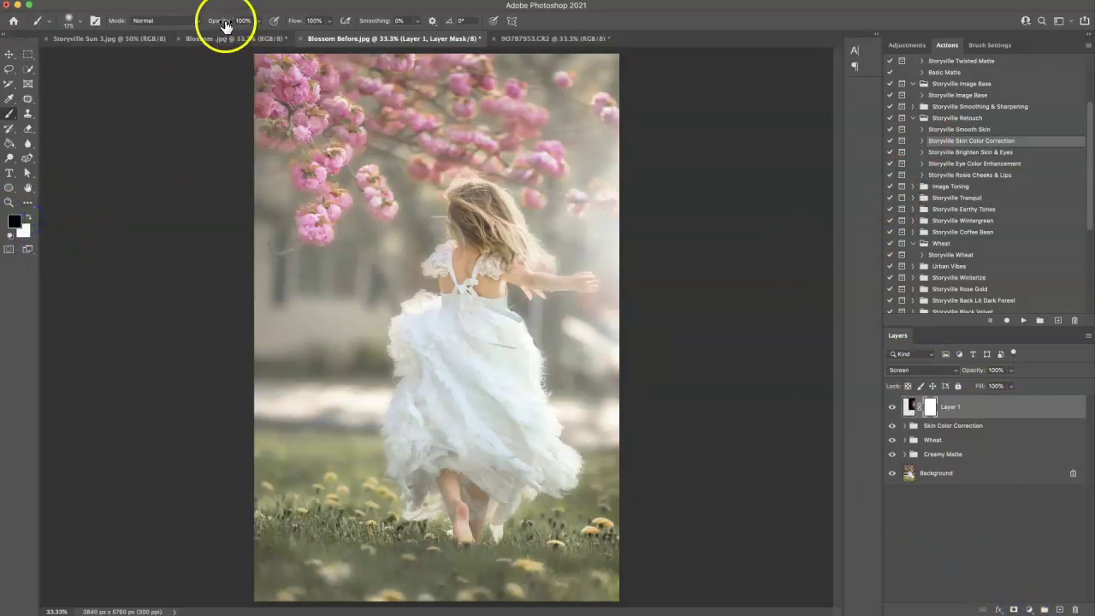
{"action": "key", "text": "bracketright"}
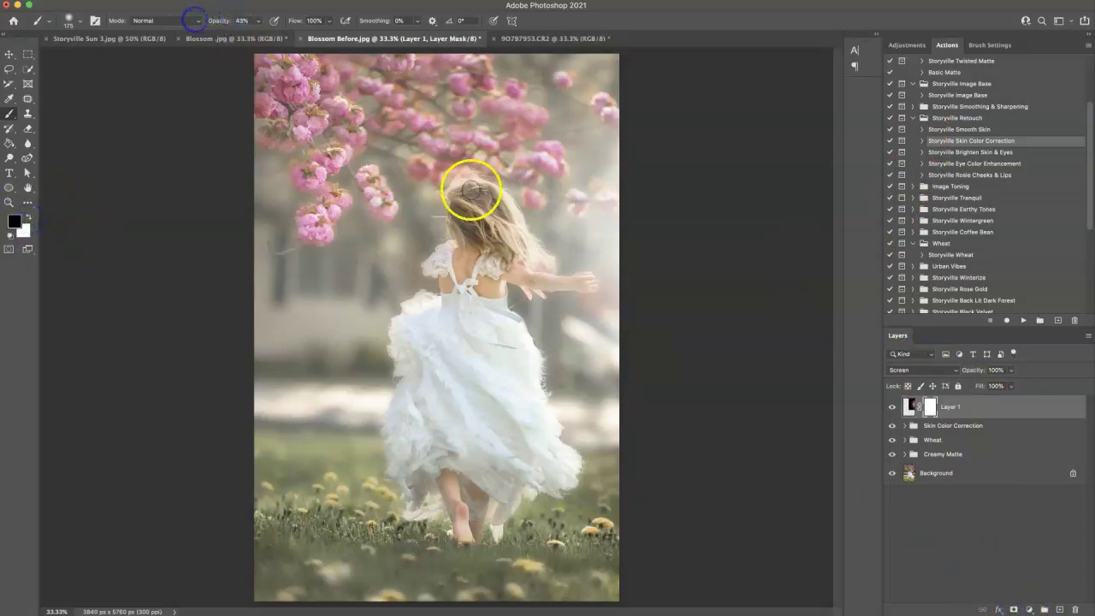
{"action": "left_click_drag", "start_coordinate": [476, 210], "coordinate": [506, 254]}
{"action": "key", "text": "super+equal"}
{"action": "mouse_move", "coordinate": [579, 251]}
{"action": "left_mouse_down"}
{"action": "mouse_move", "coordinate": [549, 246]}
{"action": "mouse_move", "coordinate": [605, 262]}
{"action": "left_mouse_up"}
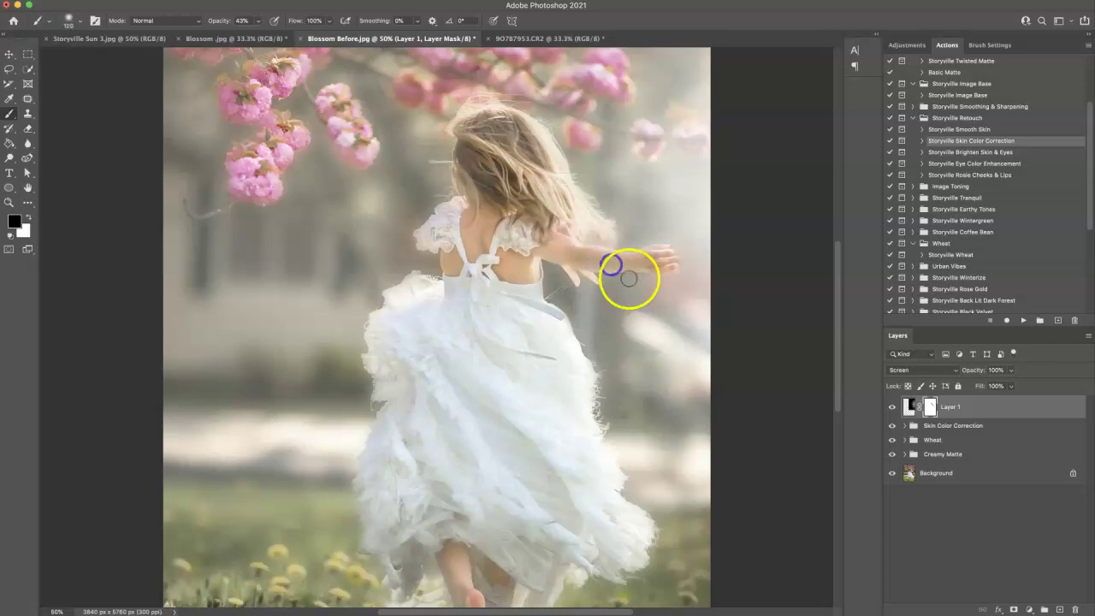
Step: Restore the glow just below the girl's outstretched arm by painting white on the overlay's mask, and switch back to black
{"action": "key", "text": "x"}
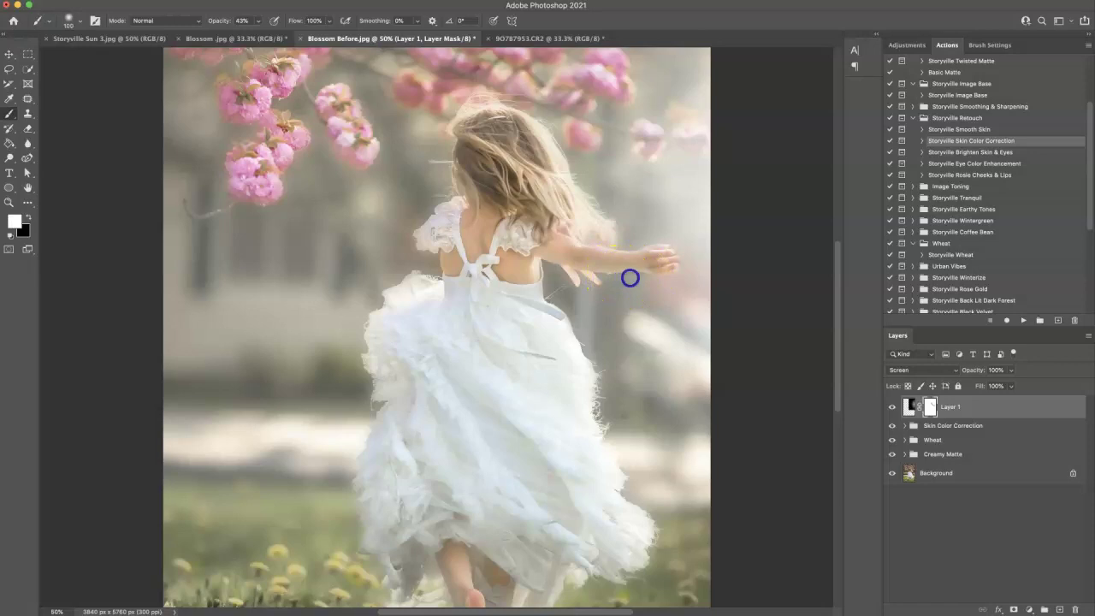
{"action": "mouse_move", "coordinate": [655, 282]}
{"action": "left_mouse_down"}
{"action": "mouse_move", "coordinate": [687, 258]}
{"action": "mouse_move", "coordinate": [567, 227]}
{"action": "mouse_move", "coordinate": [525, 231]}
{"action": "mouse_move", "coordinate": [569, 276]}
{"action": "left_mouse_up"}
{"action": "key", "text": "x"}
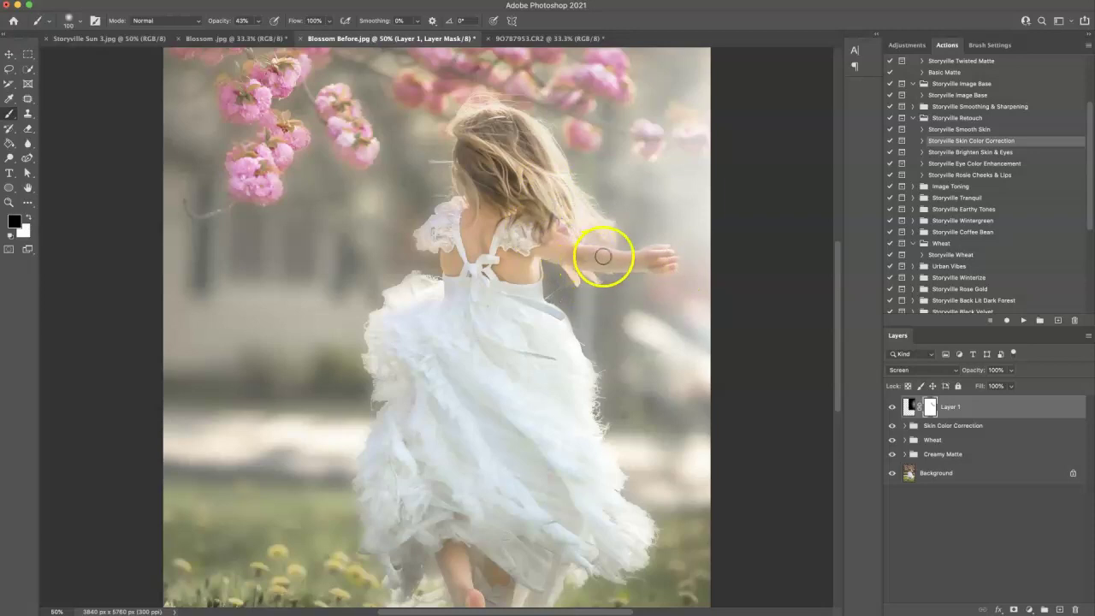
Step: Compare the whole photo with and without the sun overlay by toggling the layer's visibility
{"action": "key", "text": "ctrl+minus"}
{"action": "left_click", "coordinate": [893, 410]}
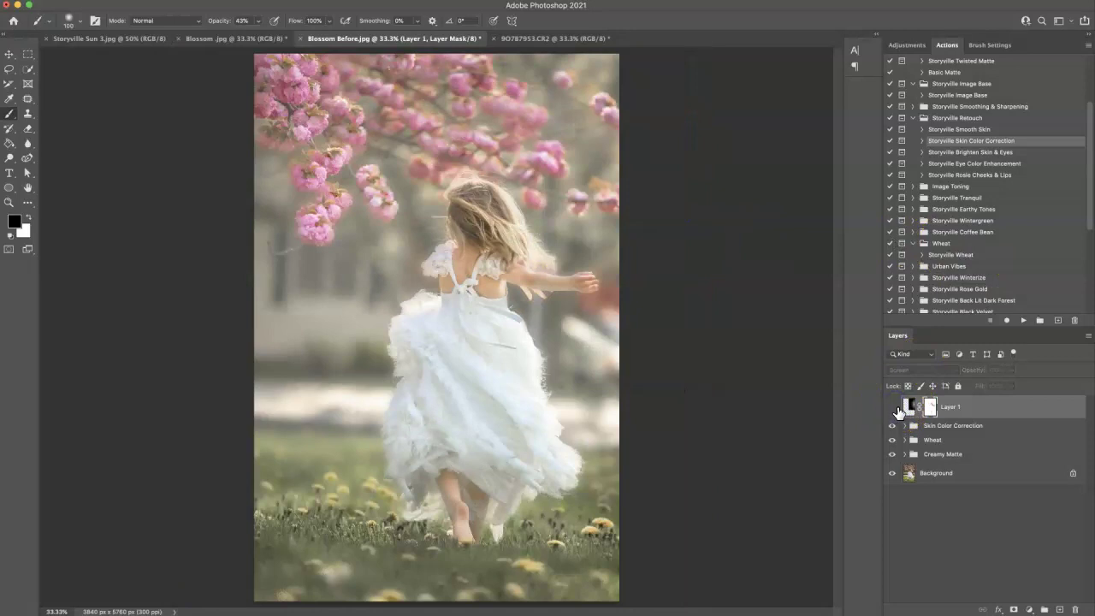
{"action": "left_click", "coordinate": [893, 413]}
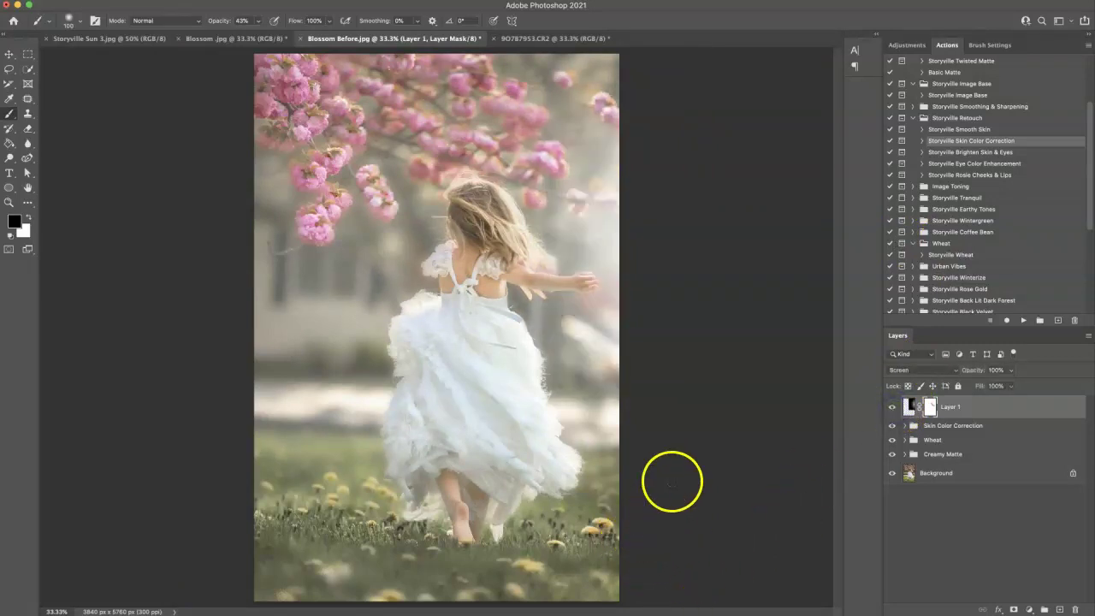
{"action": "key", "text": "ctrl+minus"}
{"action": "key", "text": "ctrl+plus"}
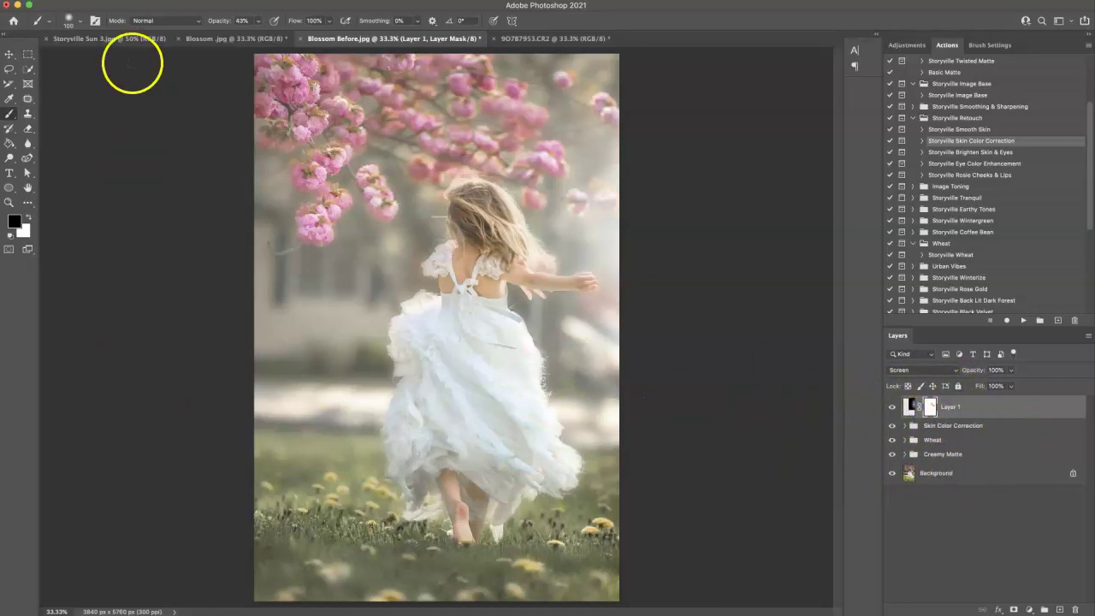
Step: Flatten the image into a single background layer, discarding hidden layers
{"action": "left_click", "coordinate": [128, 1]}
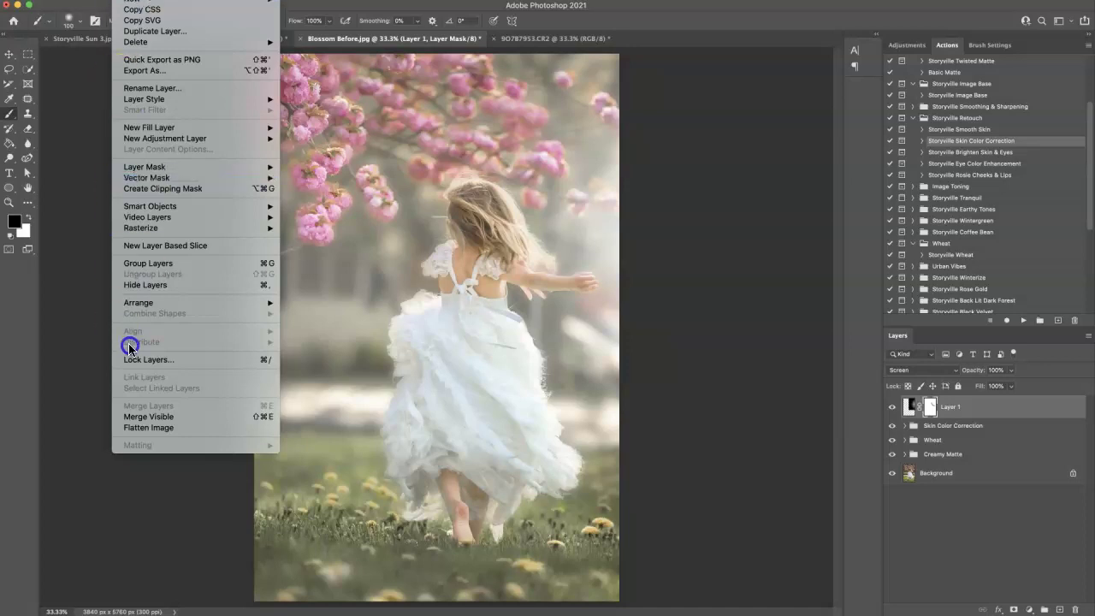
{"action": "left_click", "coordinate": [147, 426]}
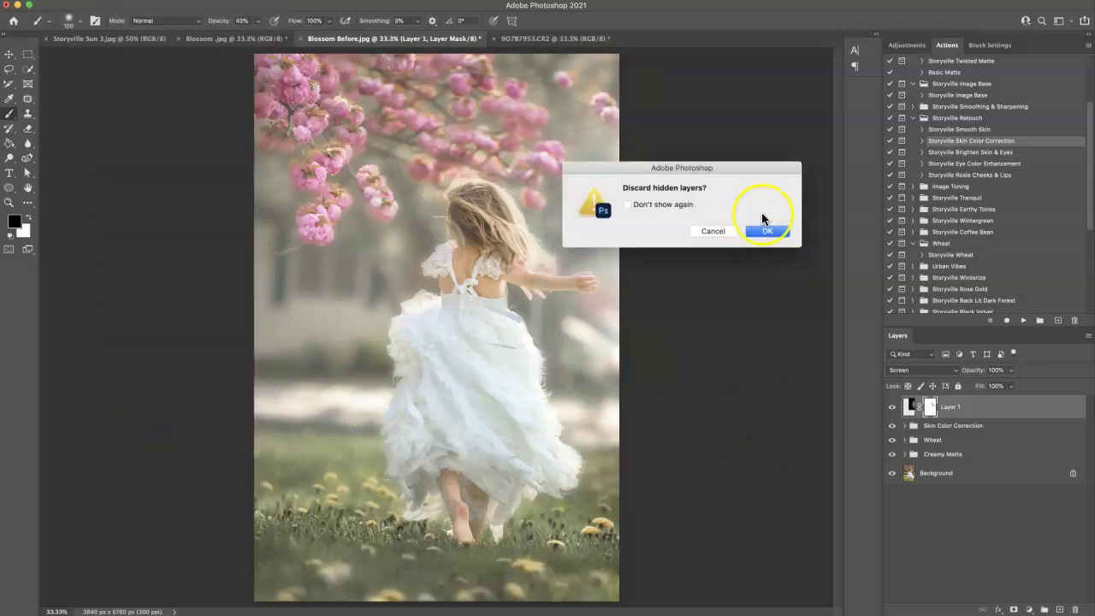
{"action": "left_click", "coordinate": [770, 230]}
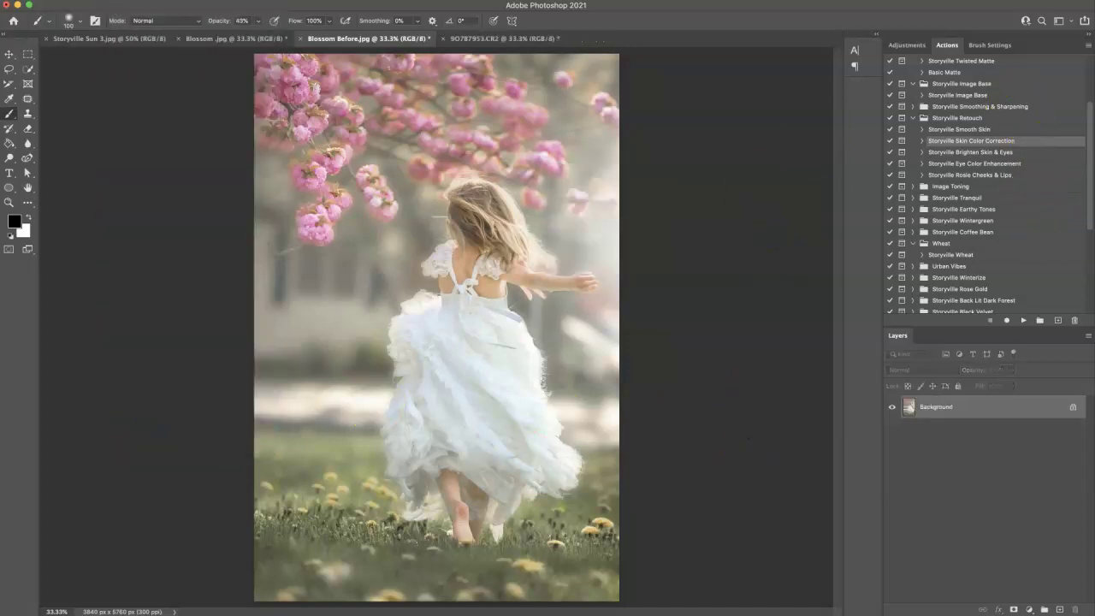
Step: Run the Step 1: Smoothing action from Storyville Smoothing & Sharpening and lower the Silky Smooth layer's opacity to 23%
{"action": "mouse_move", "coordinate": [1091, 205]}
{"action": "left_mouse_down"}
{"action": "mouse_move", "coordinate": [1092, 147]}
{"action": "mouse_move", "coordinate": [1078, 291]}
{"action": "mouse_move", "coordinate": [1087, 204]}
{"action": "left_mouse_up"}
{"action": "left_click", "coordinate": [914, 106]}
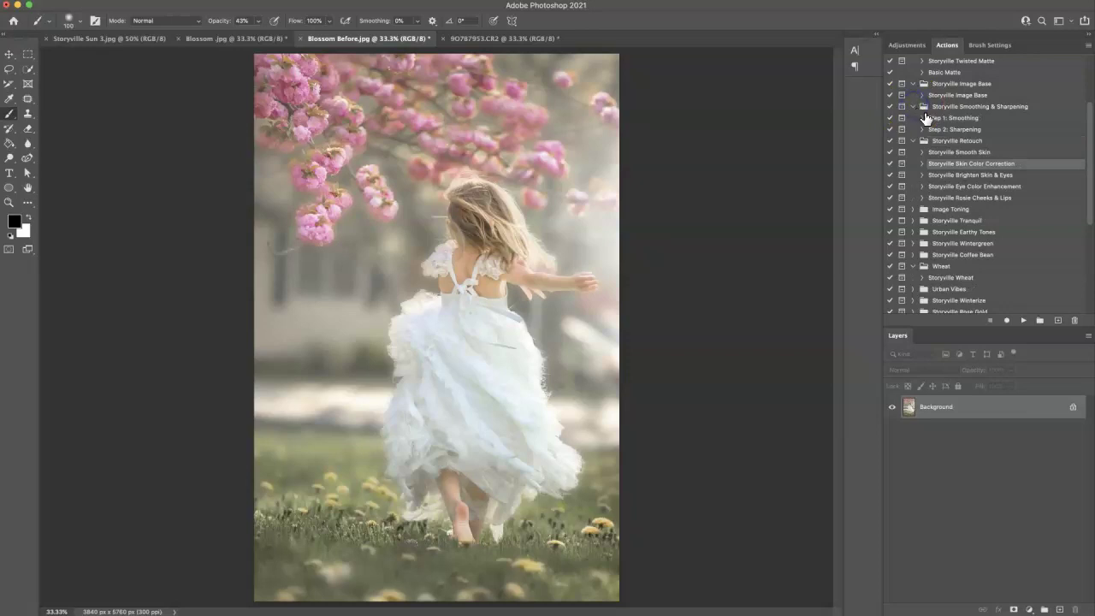
{"action": "left_click", "coordinate": [952, 119]}
{"action": "left_click", "coordinate": [1022, 320]}
{"action": "left_click", "coordinate": [752, 238]}
{"action": "left_click", "coordinate": [754, 261]}
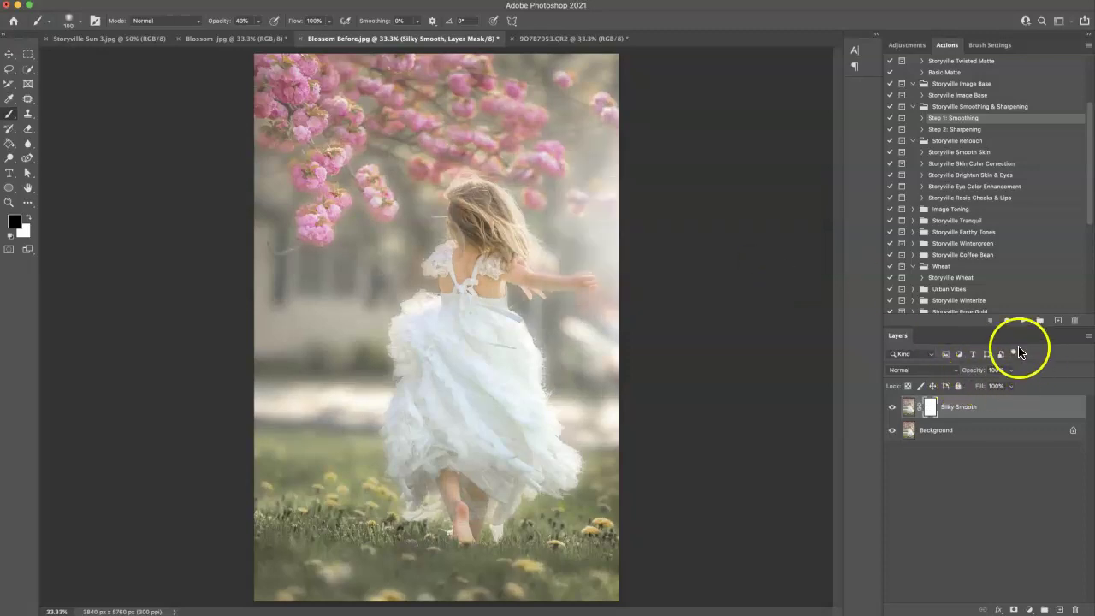
{"action": "left_click_drag", "start_coordinate": [975, 370], "coordinate": [944, 367]}
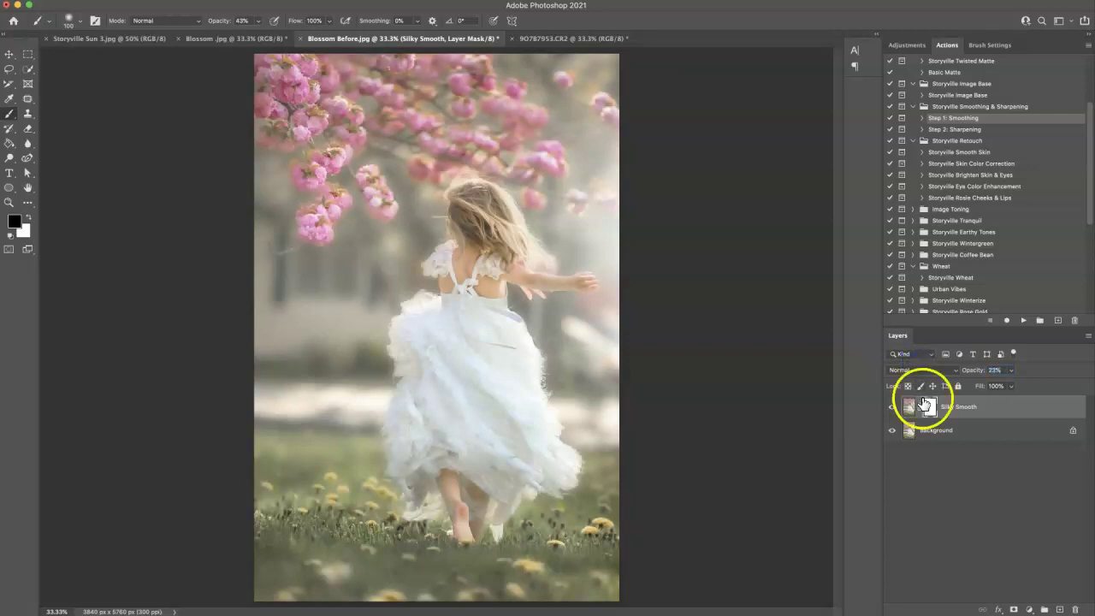
Step: Run the Step 2: Sharpening action, continuing past its messages, and set the Bring Back Details group's opacity to 28%
{"action": "left_click", "coordinate": [964, 129]}
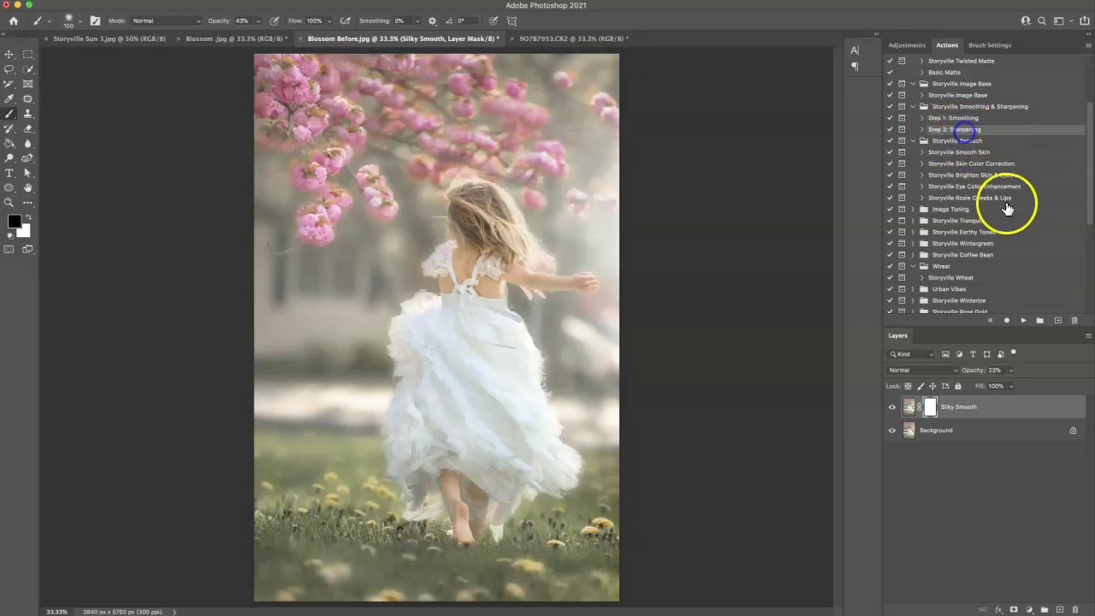
{"action": "left_click", "coordinate": [1022, 320]}
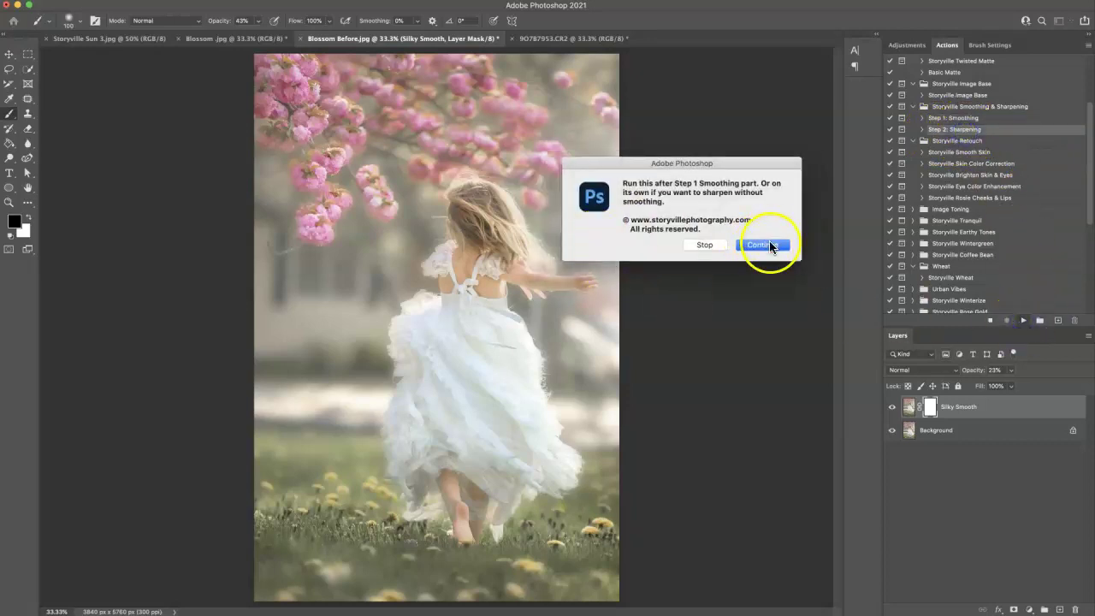
{"action": "left_click", "coordinate": [767, 245]}
{"action": "left_click", "coordinate": [757, 246]}
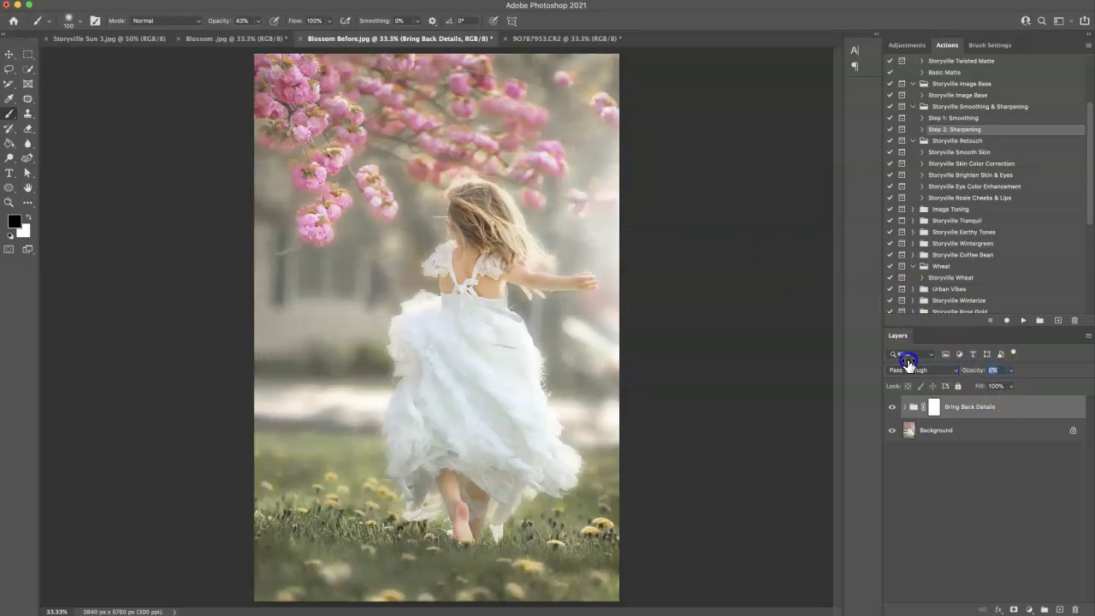
{"action": "left_click", "coordinate": [925, 365]}
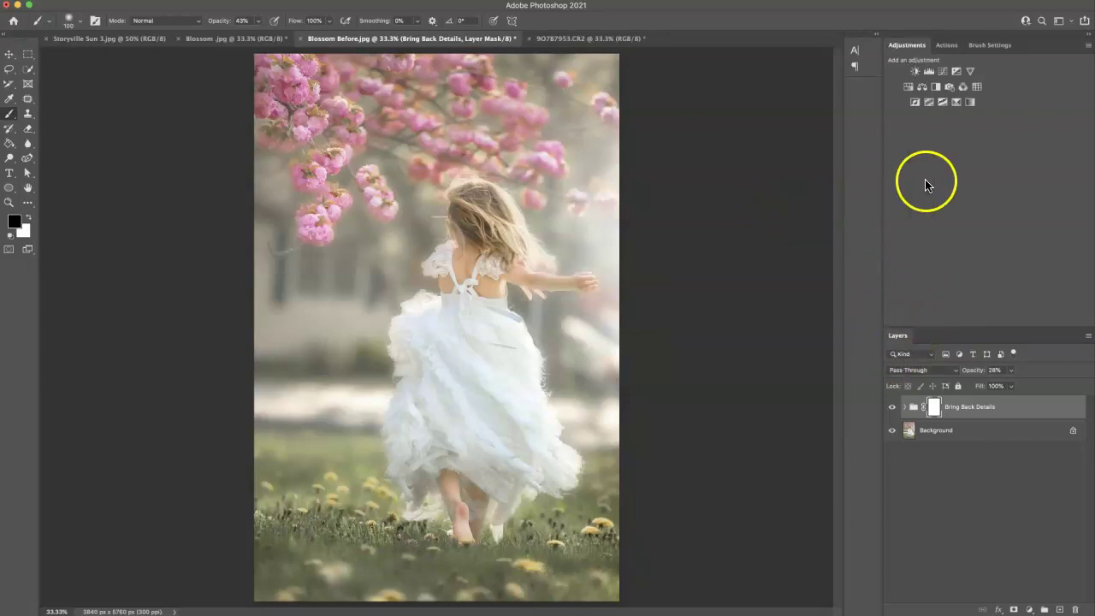
Step: Add a Curves adjustment layer above Bring Back Details and pull the RGB curve's upper part slightly down to deepen the tones
{"action": "left_click", "coordinate": [943, 72]}
{"action": "left_click_drag", "start_coordinate": [1045, 152], "coordinate": [955, 141]}
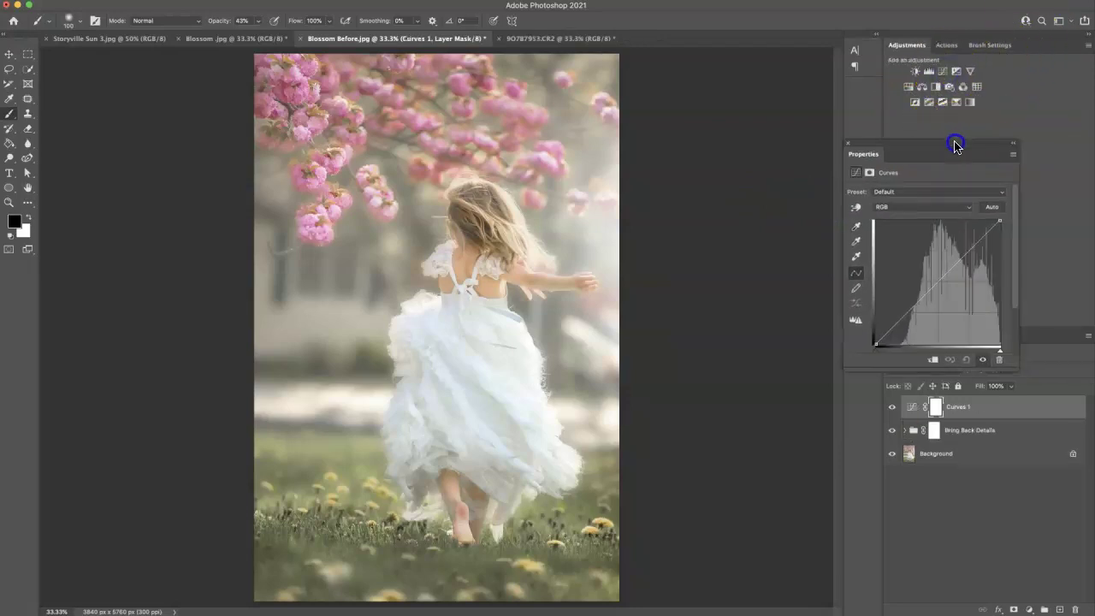
{"action": "left_click", "coordinate": [963, 258]}
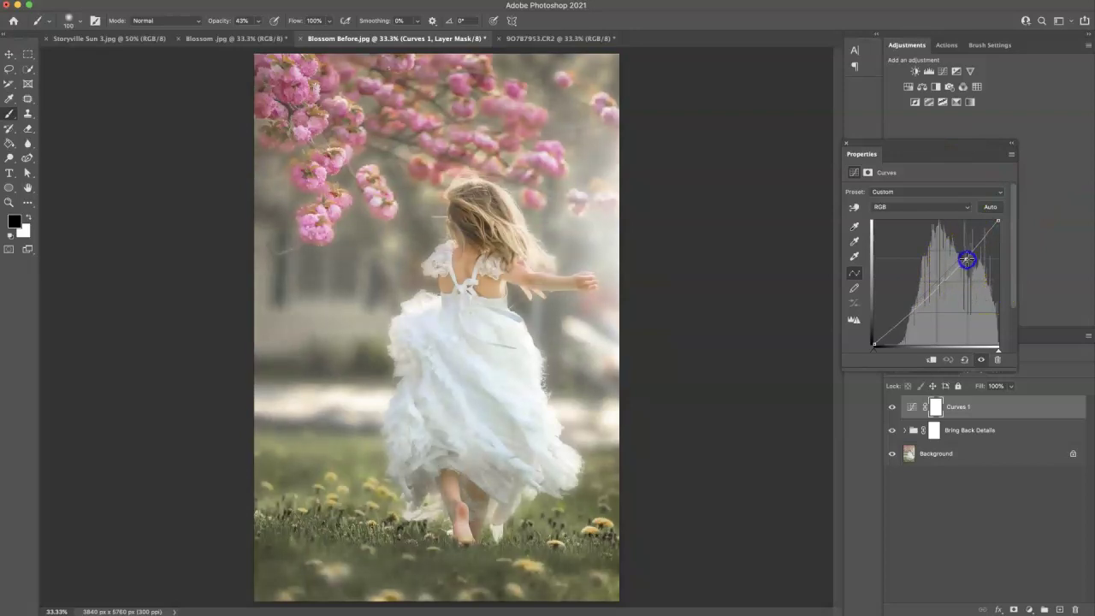
{"action": "left_click", "coordinate": [850, 147]}
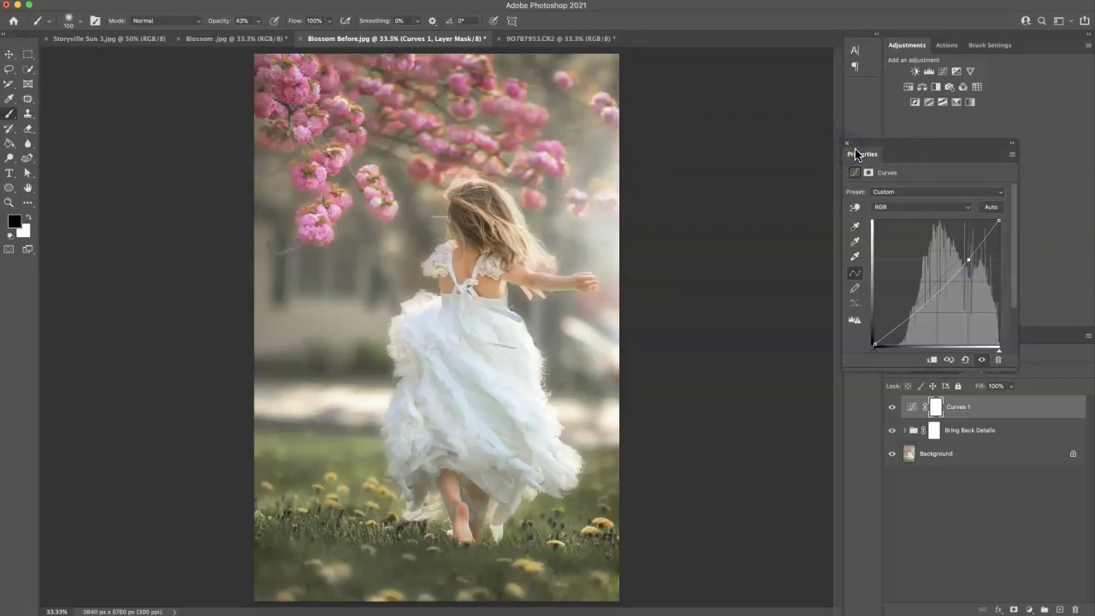
Step: Compare the edited Blossom Before.jpg with the open 9O7B7953.CR2 document by switching between them
{"action": "left_click", "coordinate": [581, 40]}
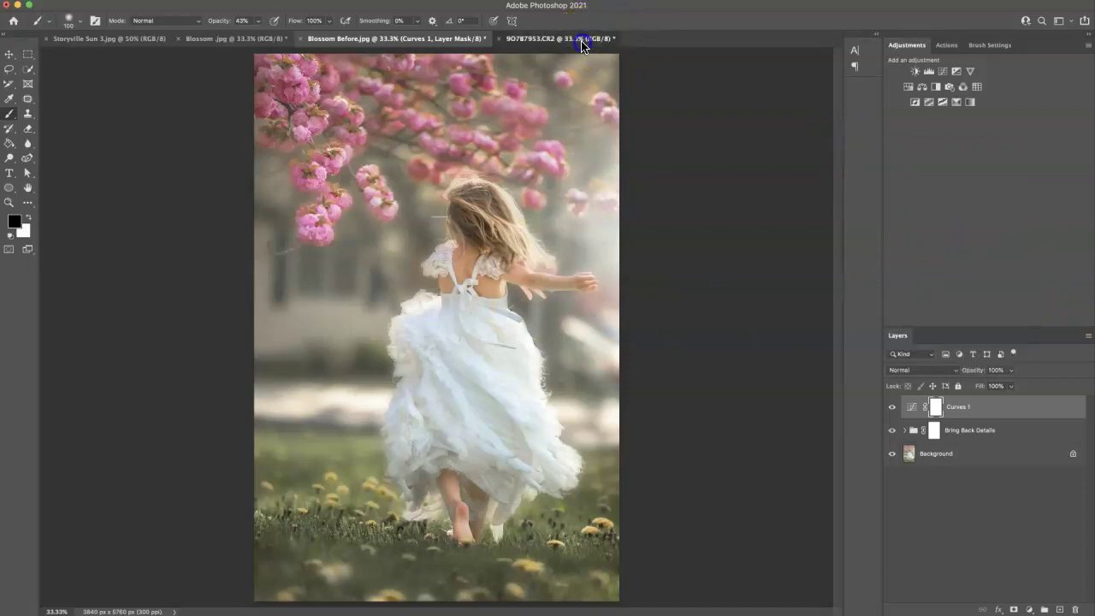
{"action": "left_click", "coordinate": [449, 40]}
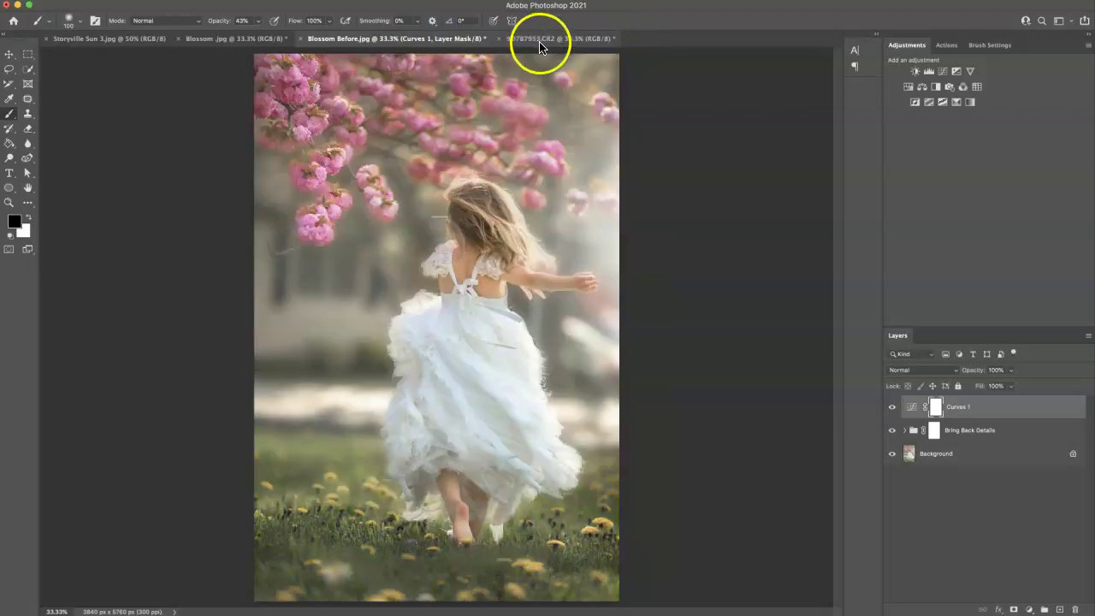
{"action": "left_click", "coordinate": [544, 40]}
{"action": "left_click", "coordinate": [462, 40]}
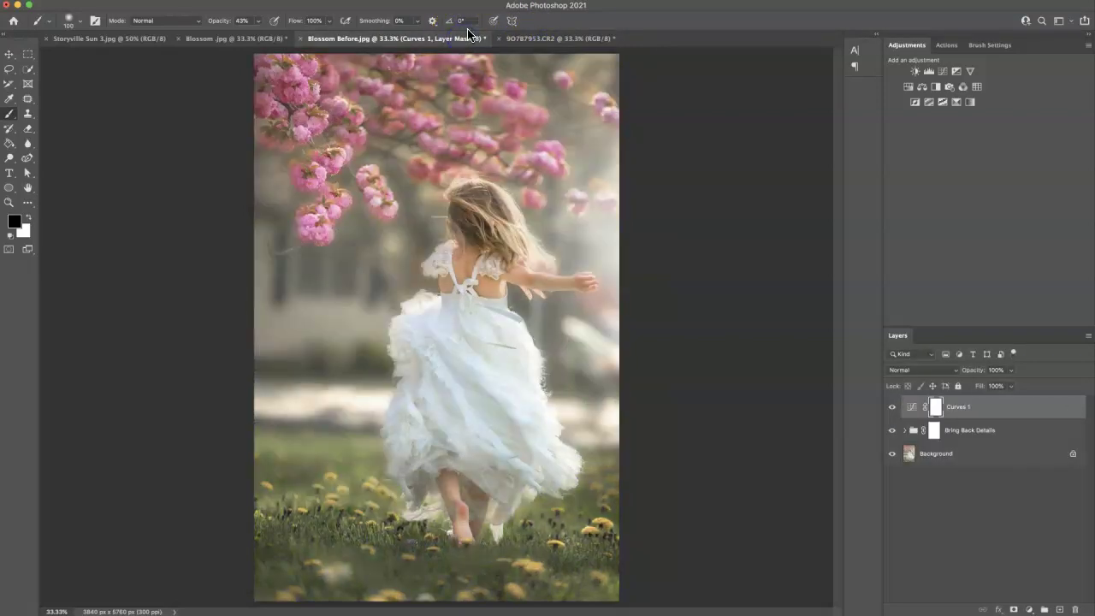